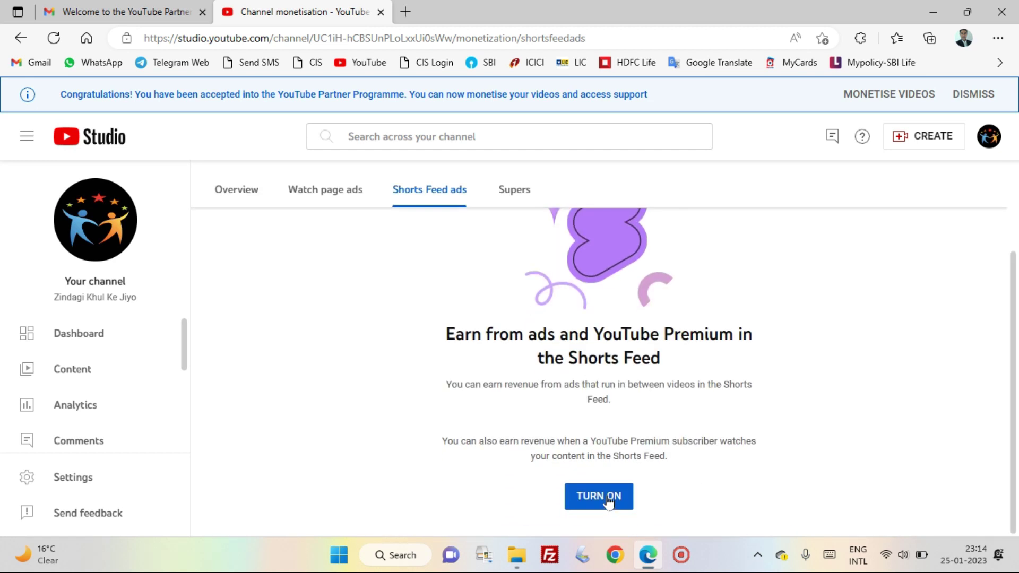
# - Accept the Shorts Feed terms to switch on Shorts ad revenue sharing, then go to Supers
pyautogui.click(608, 499)
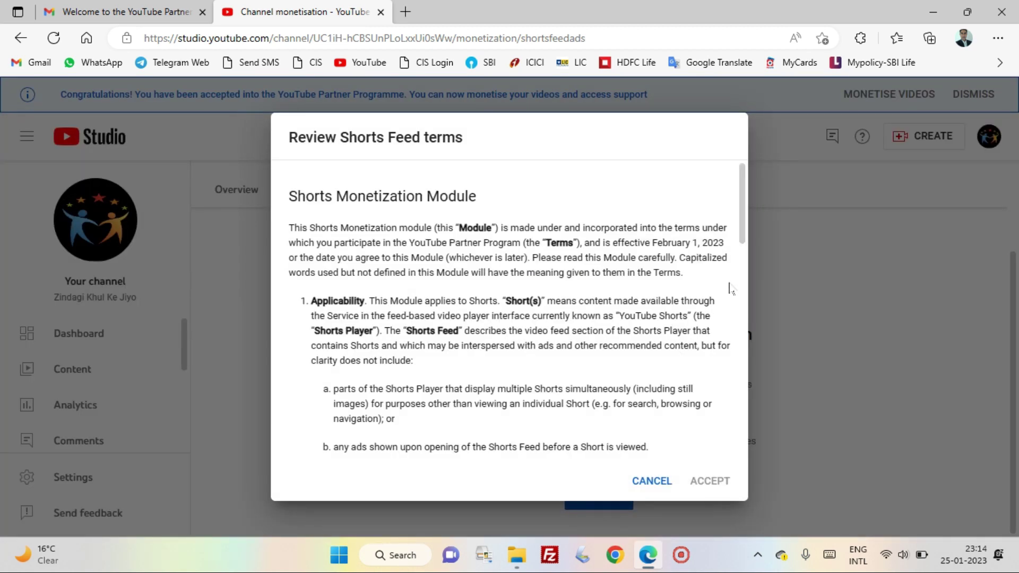
pyautogui.moveTo(742, 234); pyautogui.dragTo(744, 457)
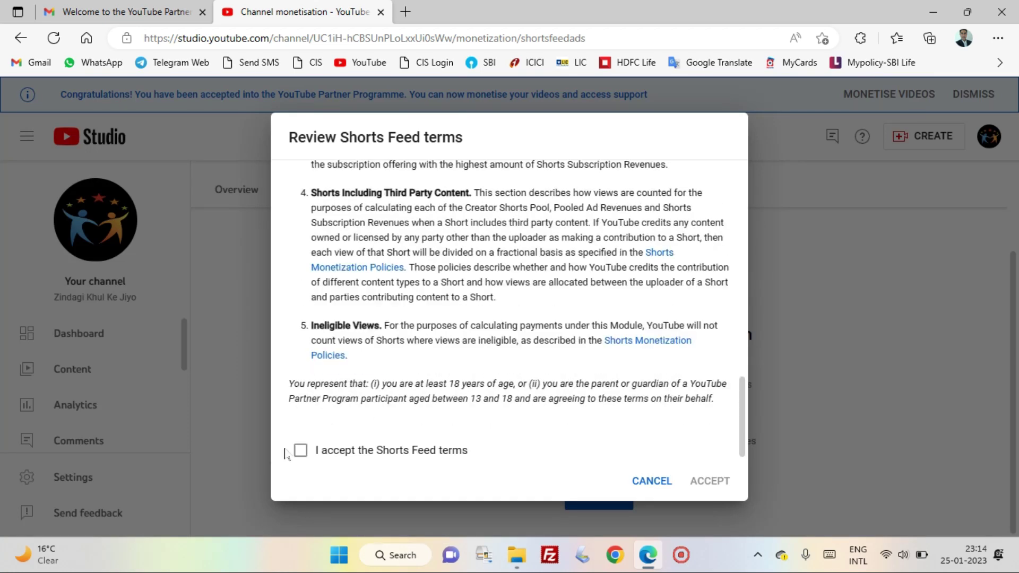
pyautogui.click(301, 451)
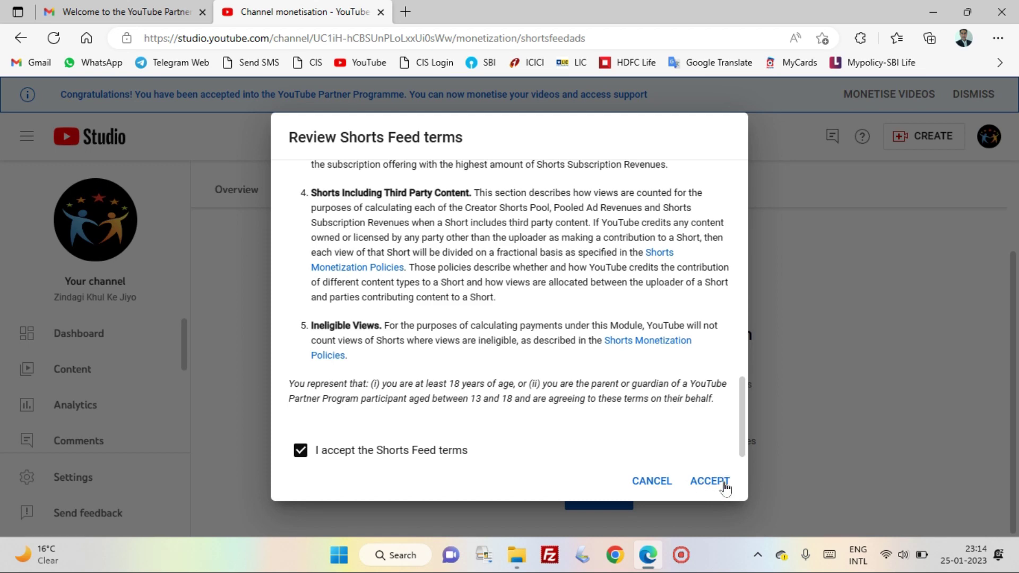
pyautogui.click(719, 486)
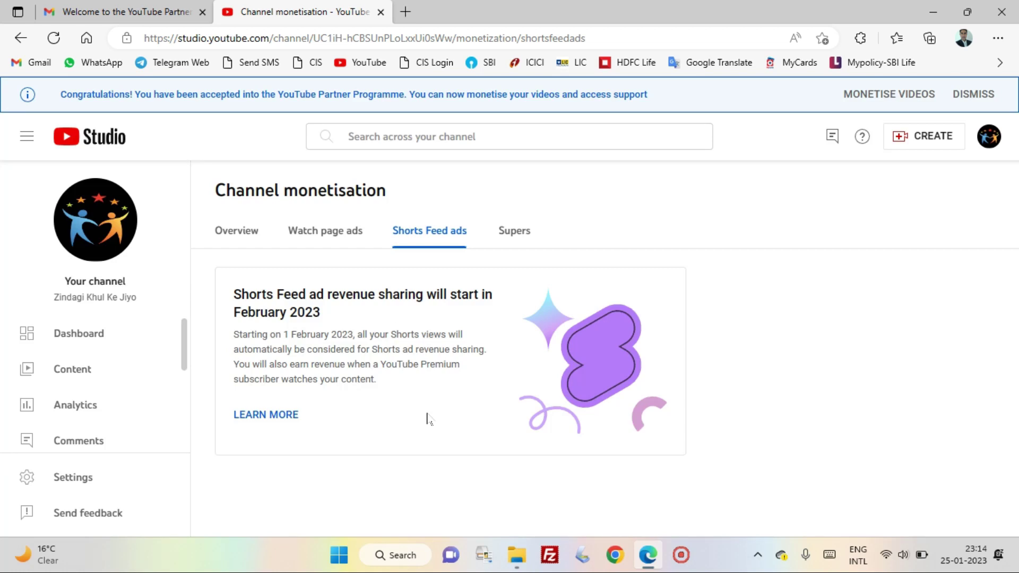
pyautogui.click(517, 234)
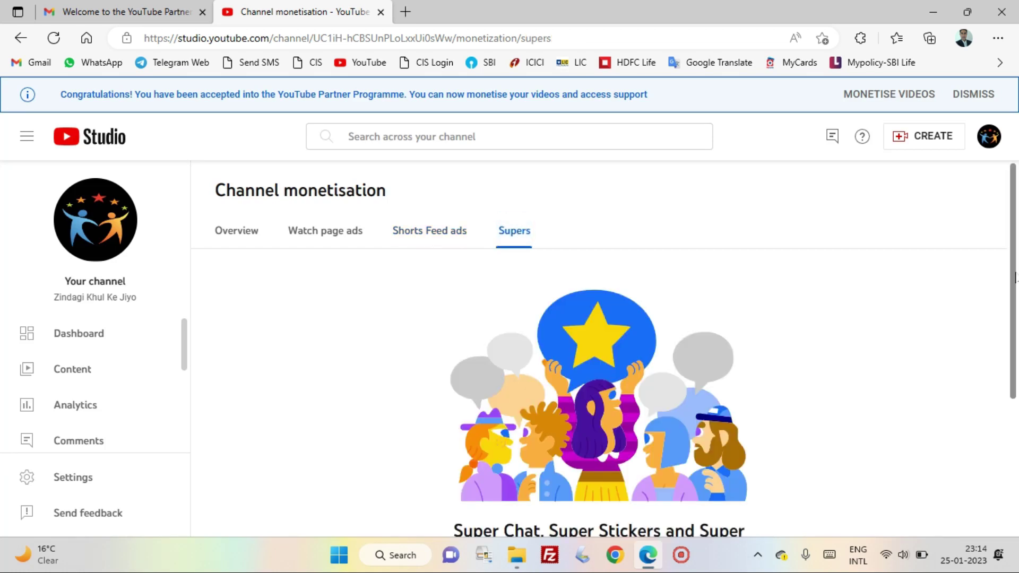
# - Start Supers setup and scroll through the Paid Features addendum
pyautogui.moveTo(1015, 315); pyautogui.dragTo(1016, 450)
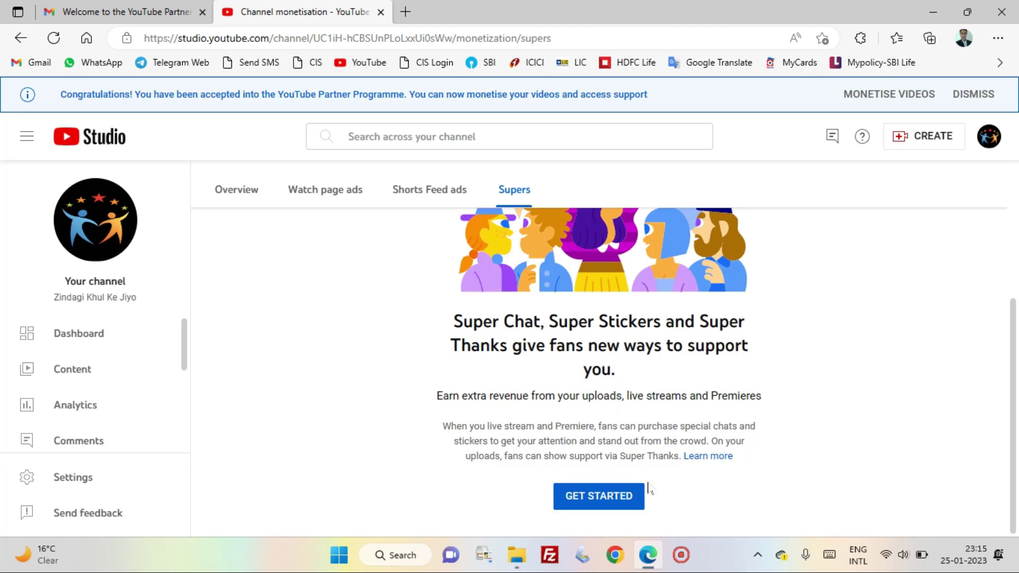
pyautogui.click(584, 499)
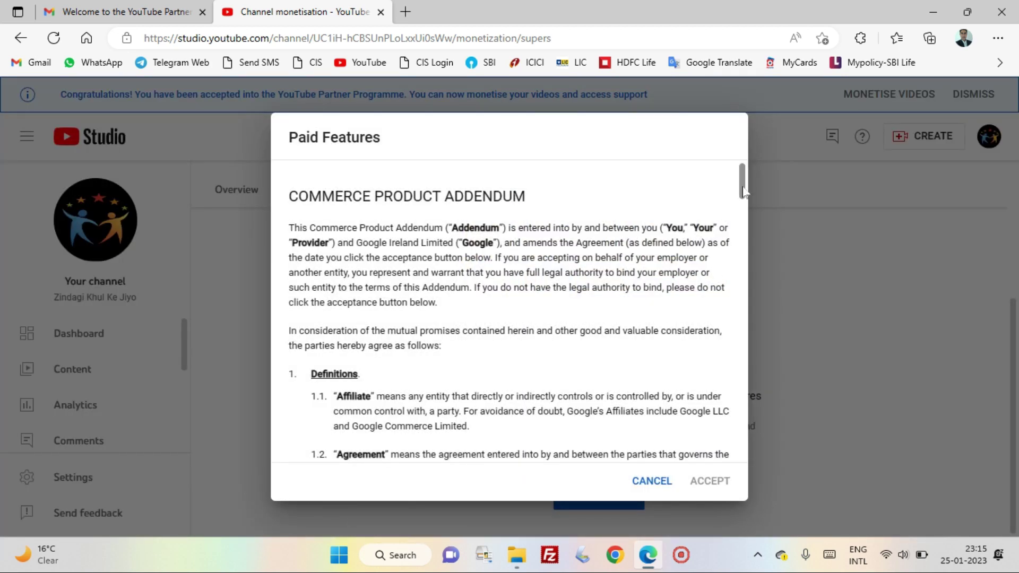
pyautogui.moveTo(745, 195); pyautogui.dragTo(738, 464)
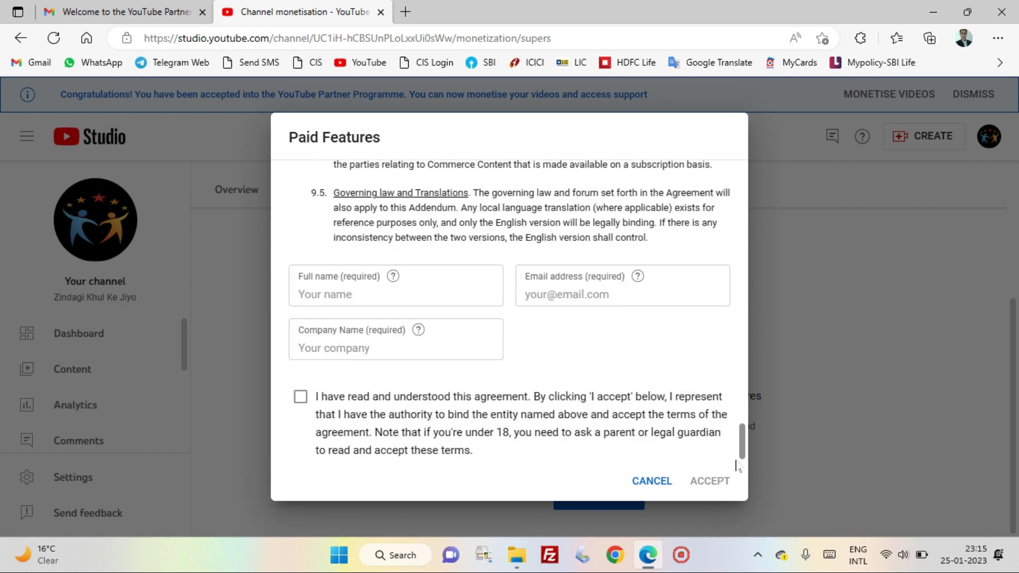
# - Enter the signer's full name, email address and company N/A, then accept the agreement
pyautogui.click(299, 294)
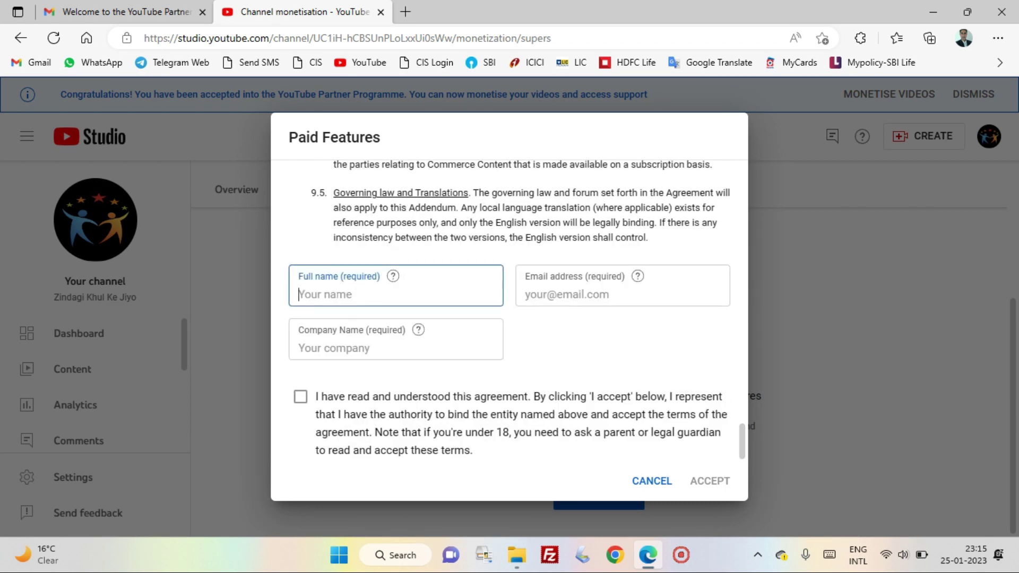
pyautogui.click(530, 294)
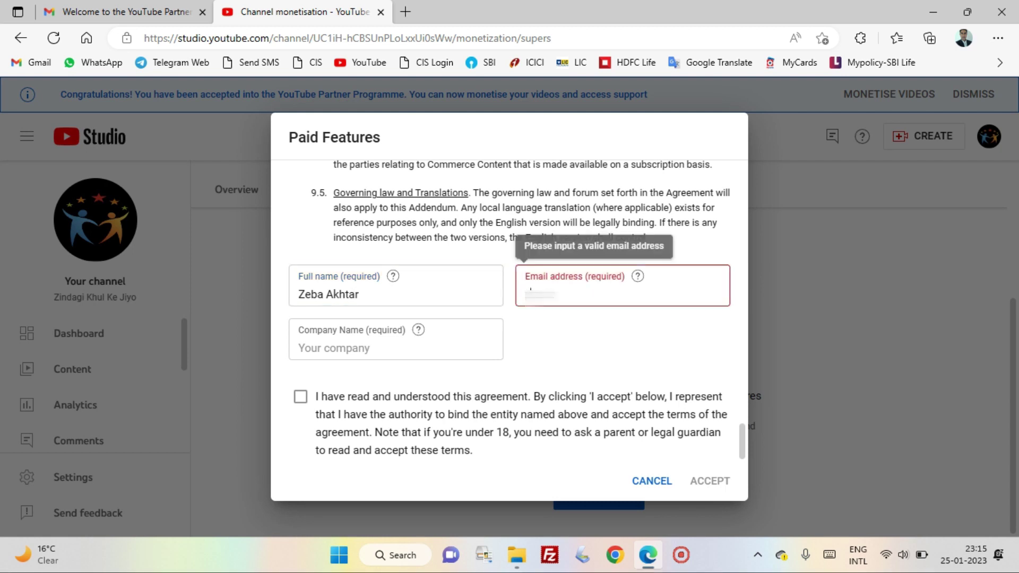
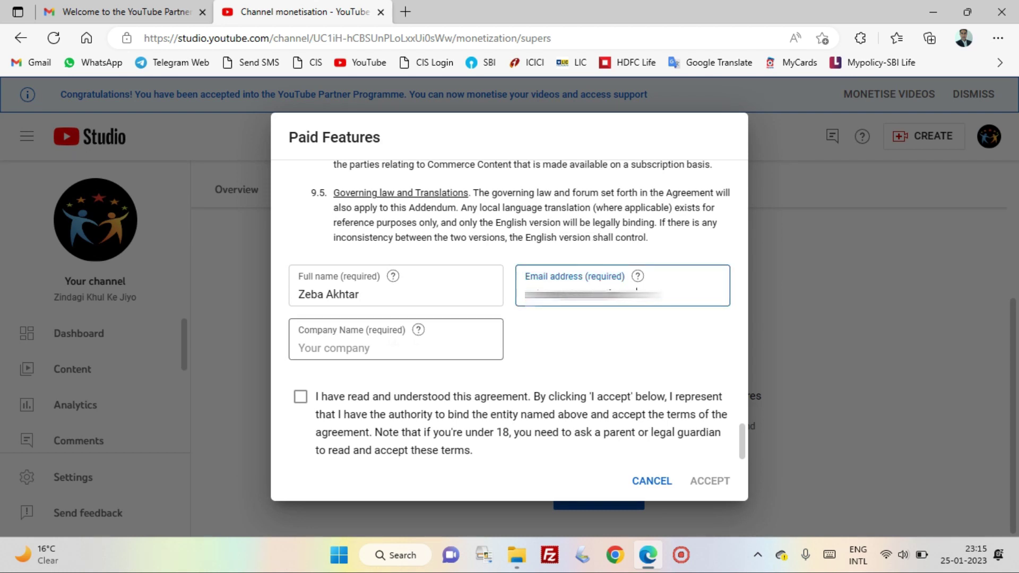
pyautogui.moveTo(418, 332)
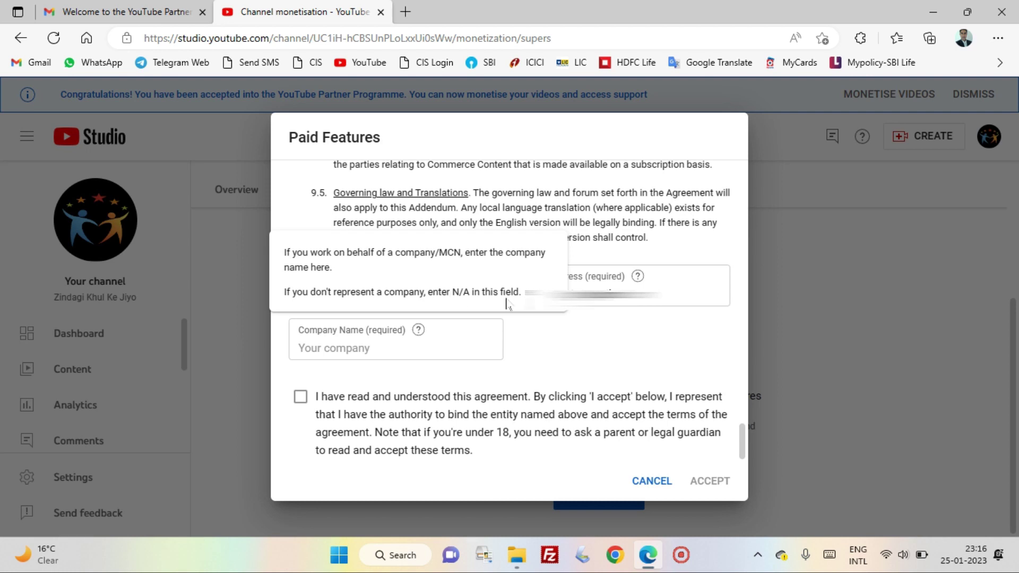
pyautogui.click(409, 351)
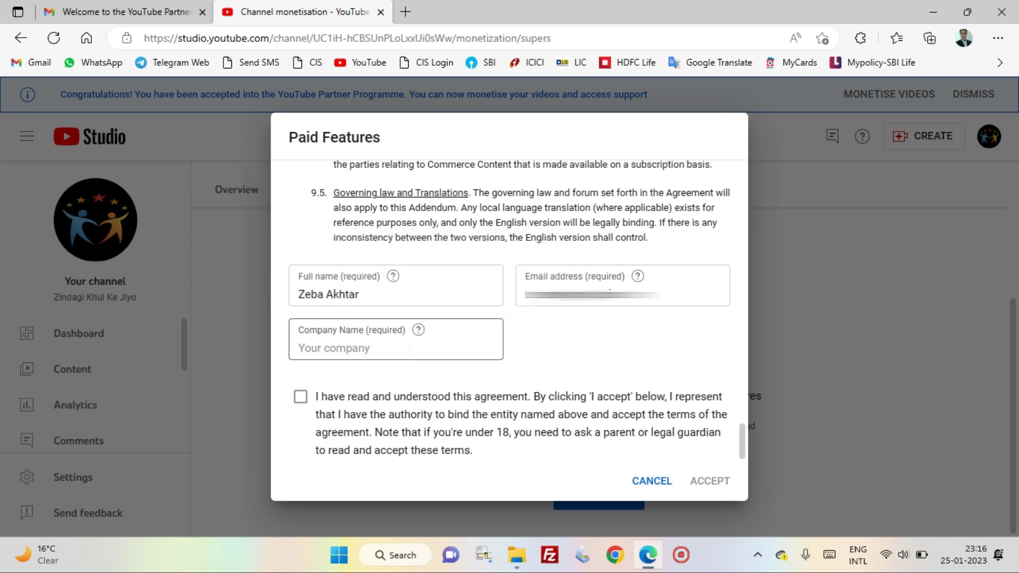
pyautogui.write('N')
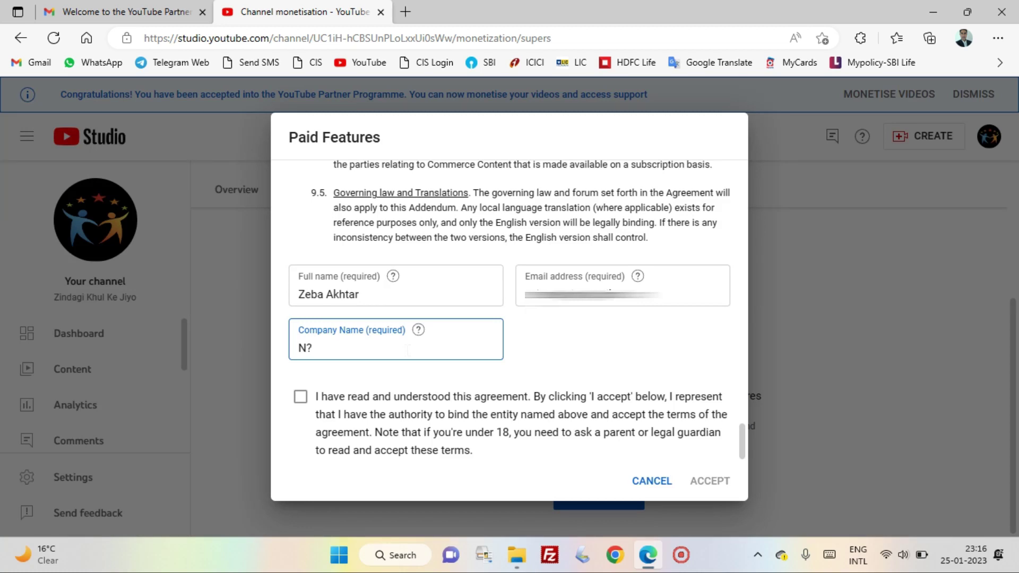
pyautogui.write('/A')
pyautogui.click(301, 399)
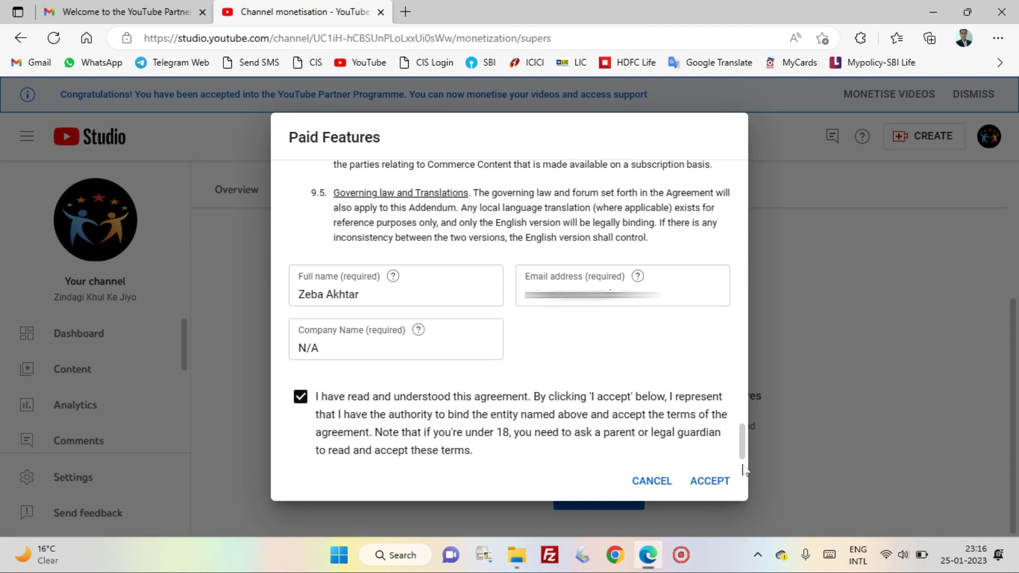
pyautogui.click(711, 483)
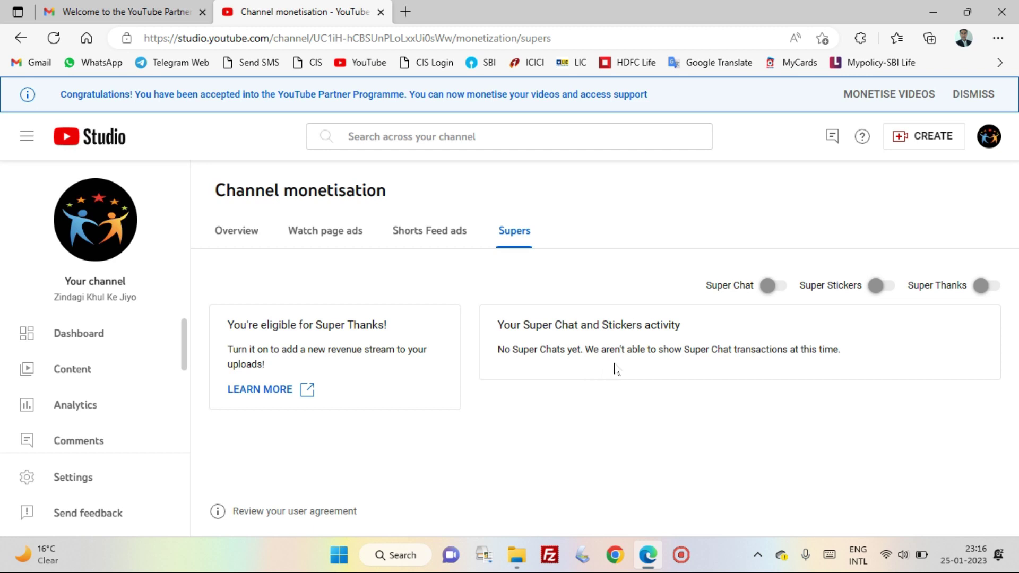
# - Enable Super Chat, Super Stickers and Super Thanks, then return to the monetisation Overview
pyautogui.click(778, 287)
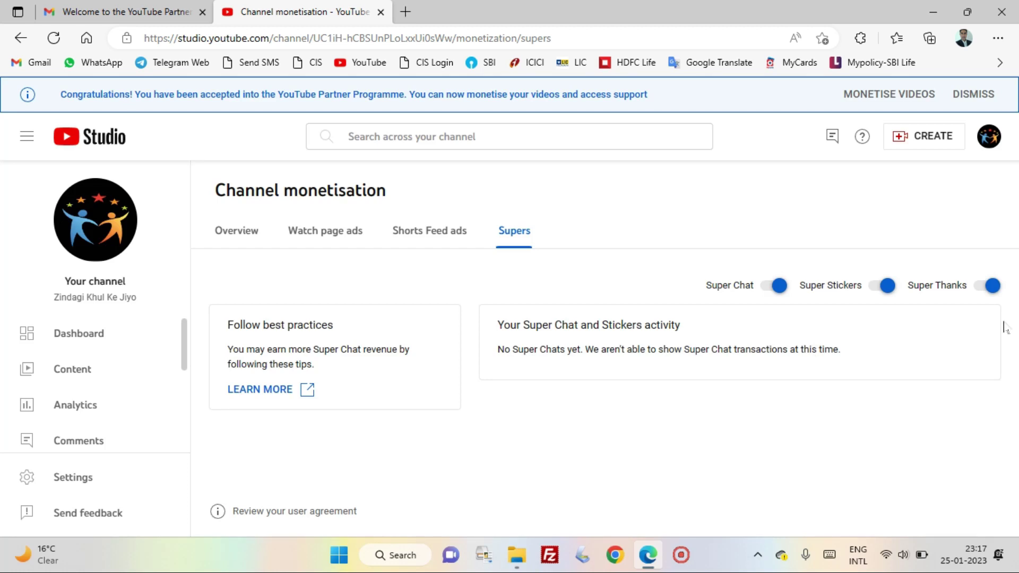
pyautogui.click(231, 236)
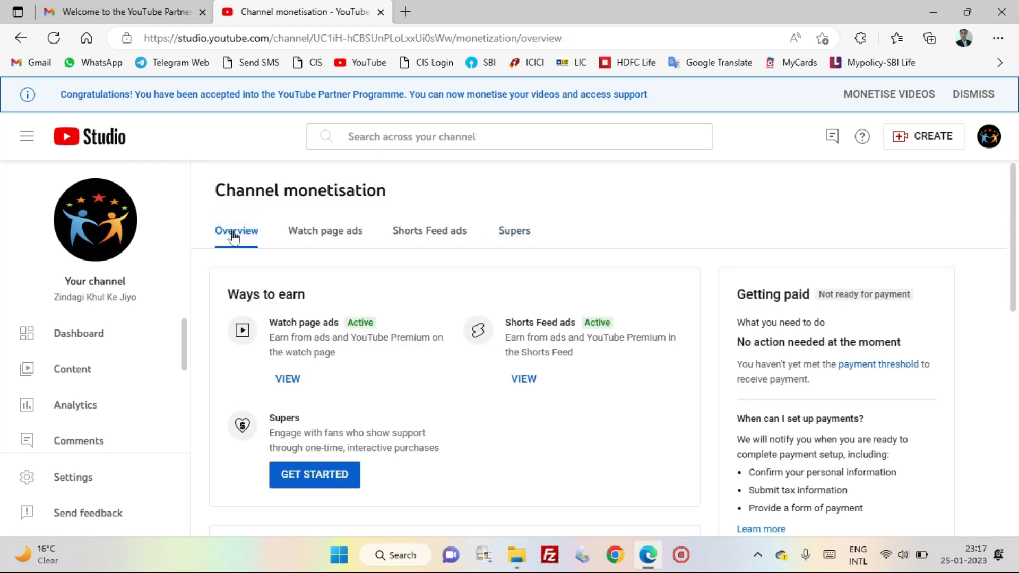
# - Reload the Overview to show Supers as Active, then go to the Content videos list
pyautogui.scroll(-2, 271, 317)
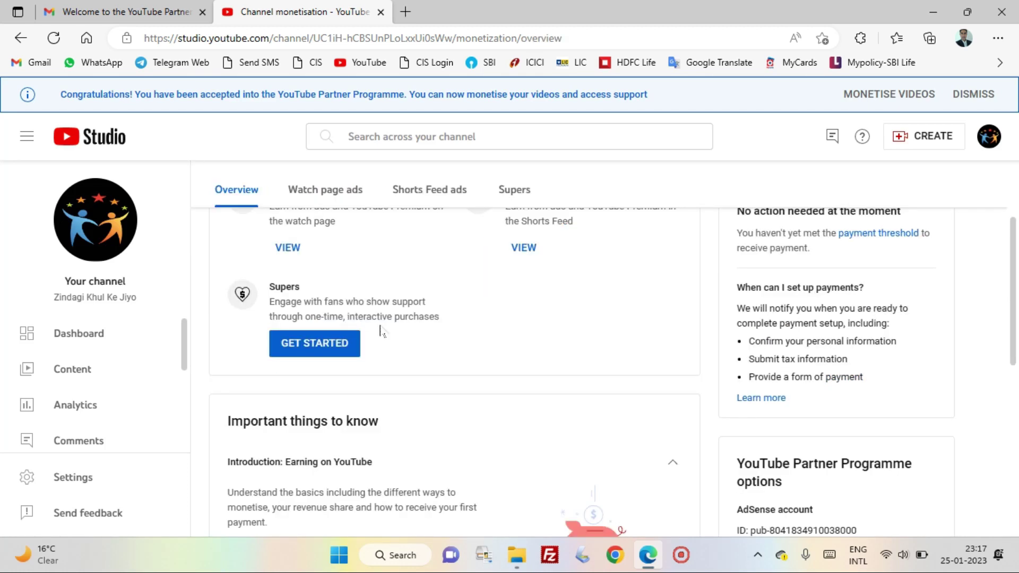
pyautogui.click(54, 39)
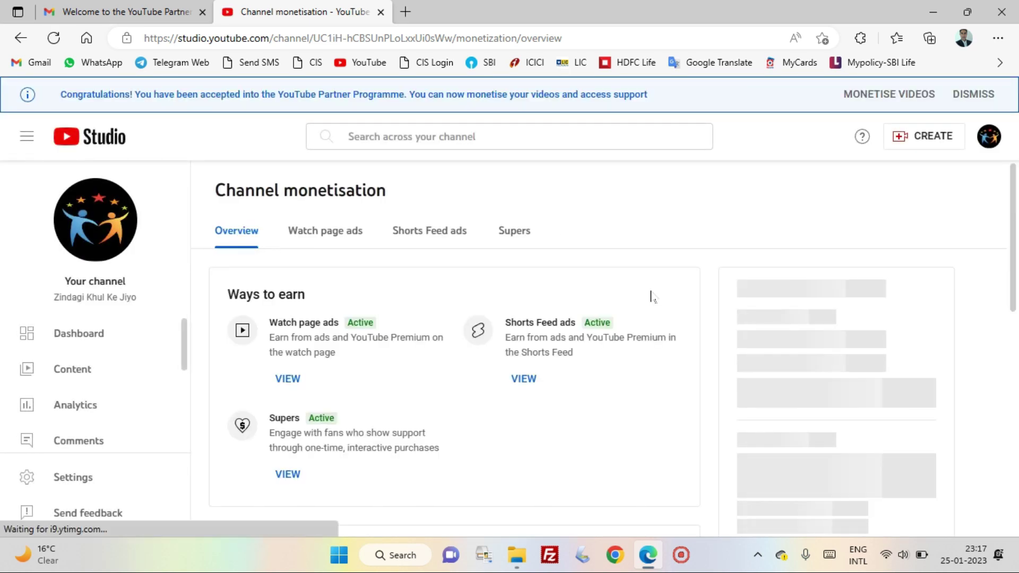
pyautogui.scroll(-10, 1015, 244)
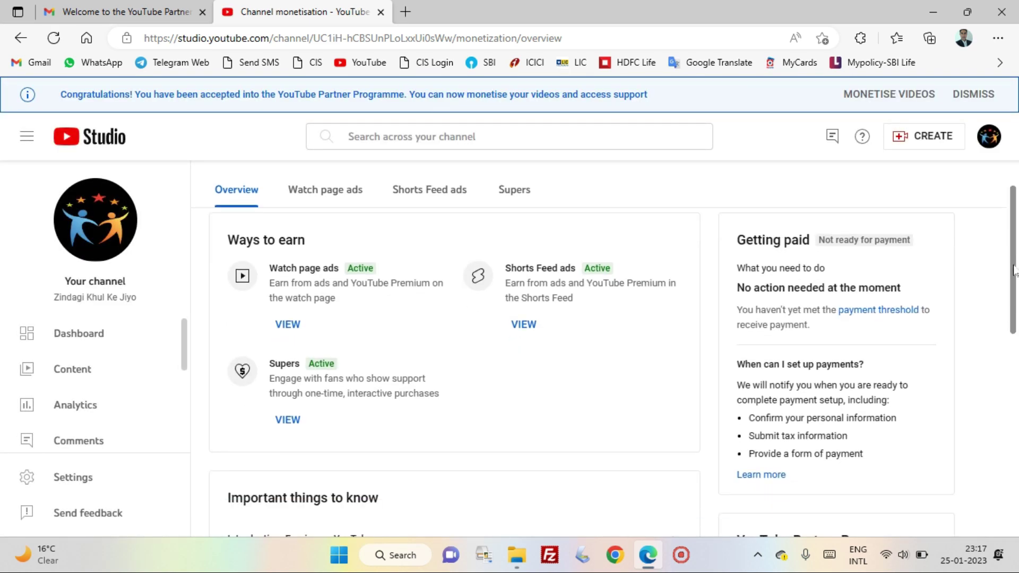
pyautogui.click(87, 375)
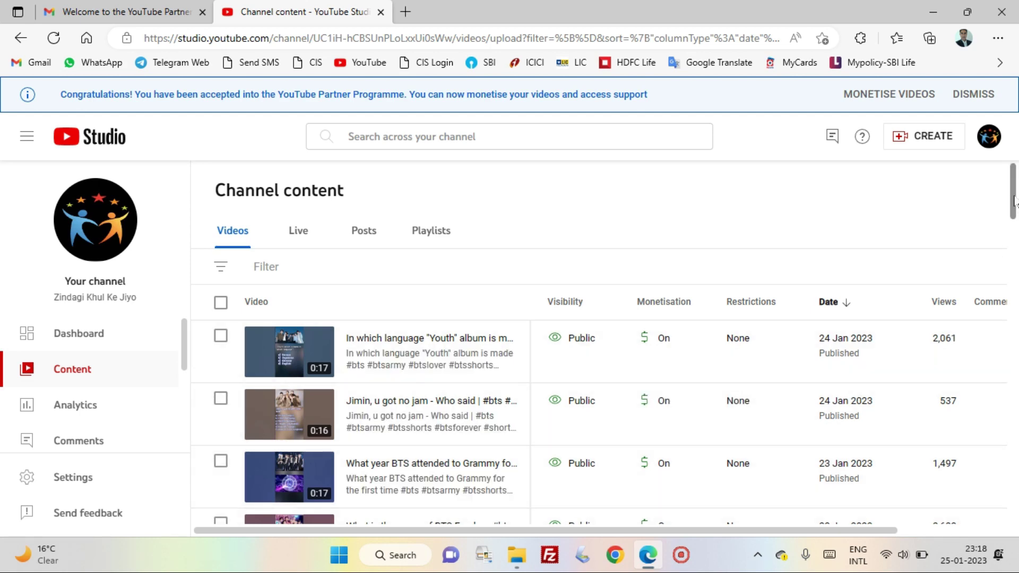
# - Open the Copyright restriction details for the Gifts for children video
pyautogui.moveTo(1015, 201); pyautogui.dragTo(1016, 263)
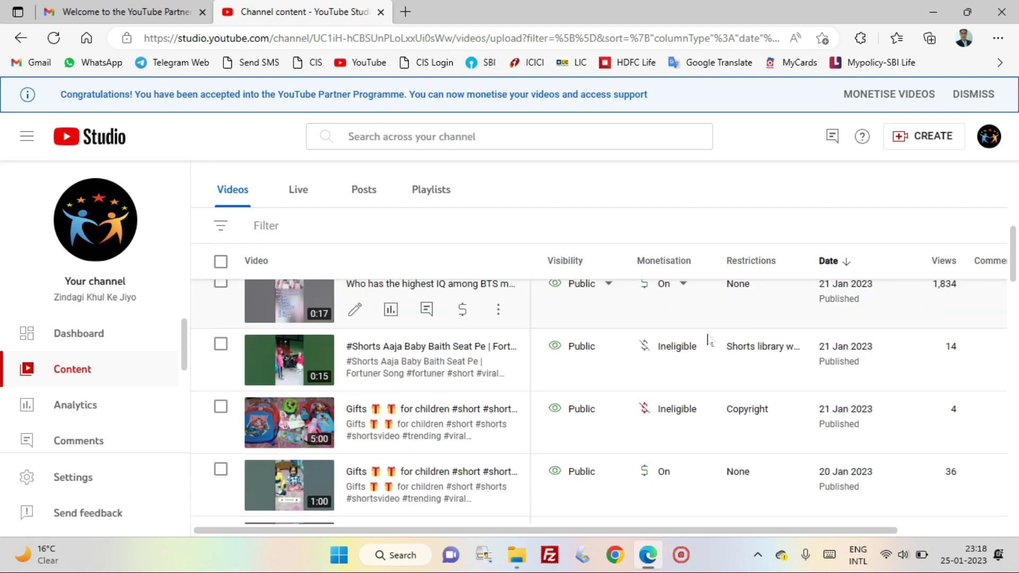
pyautogui.moveTo(652, 364)
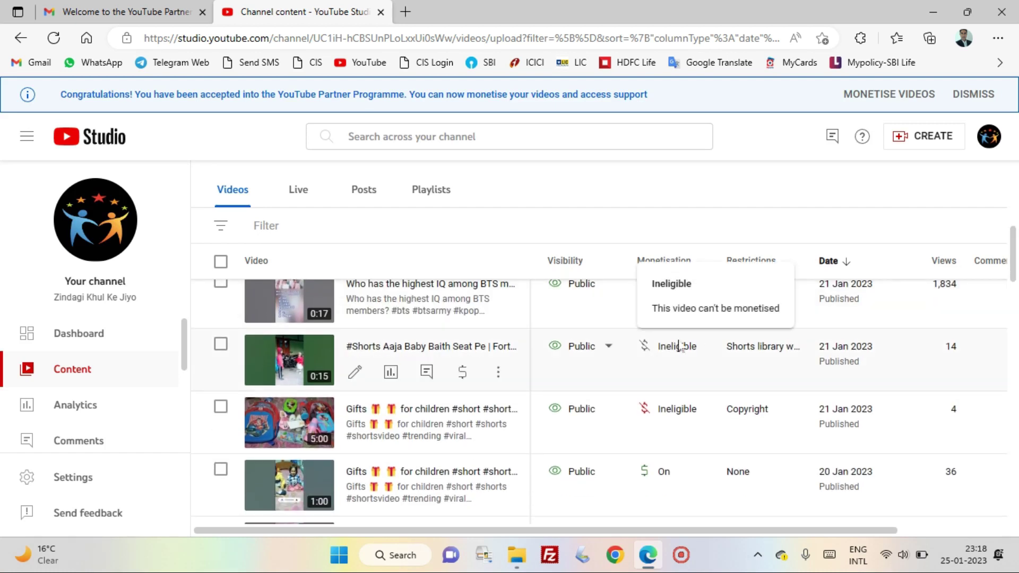
pyautogui.moveTo(759, 355)
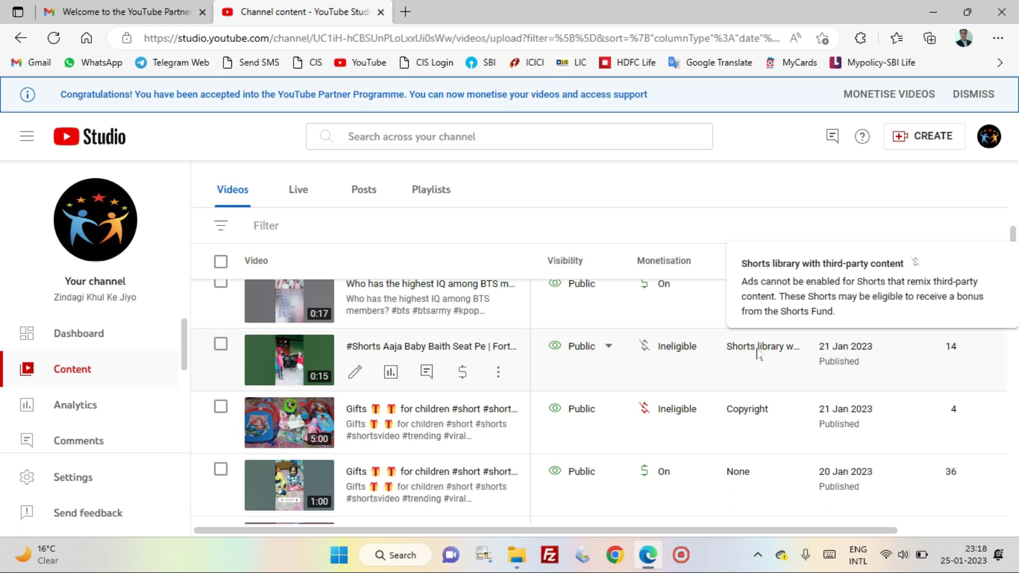
pyautogui.moveTo(674, 409)
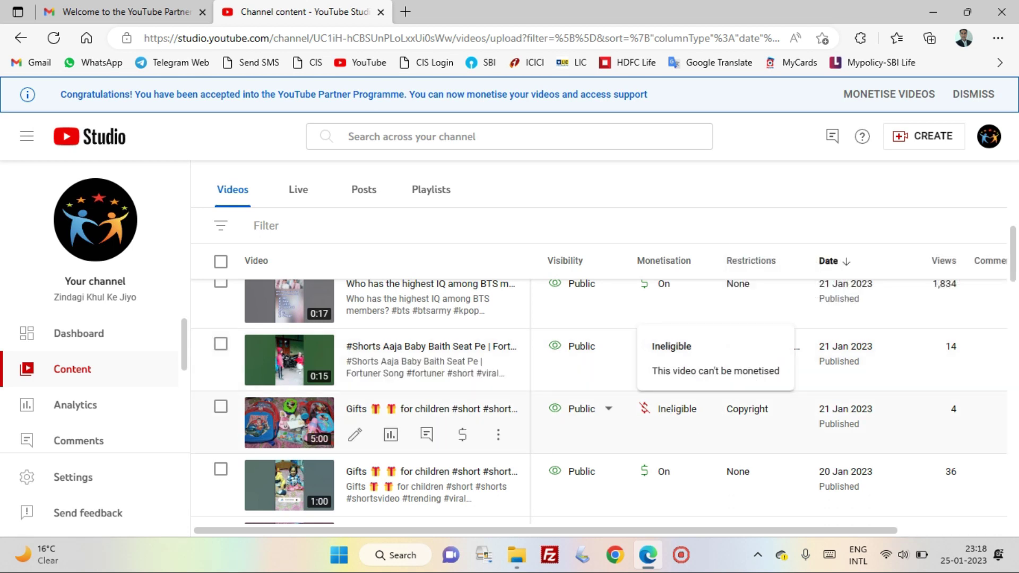
pyautogui.moveTo(745, 418)
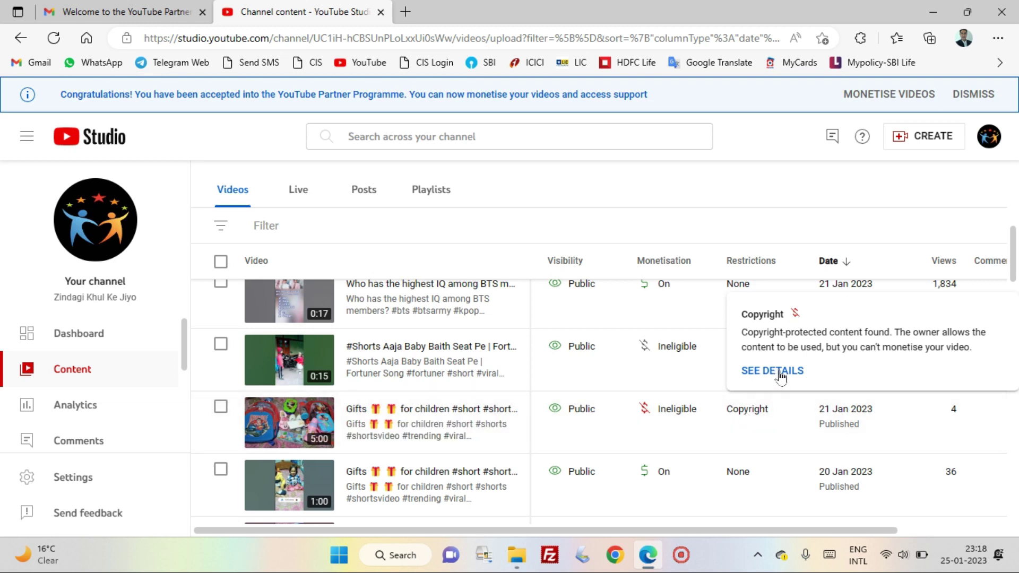
pyautogui.click(780, 372)
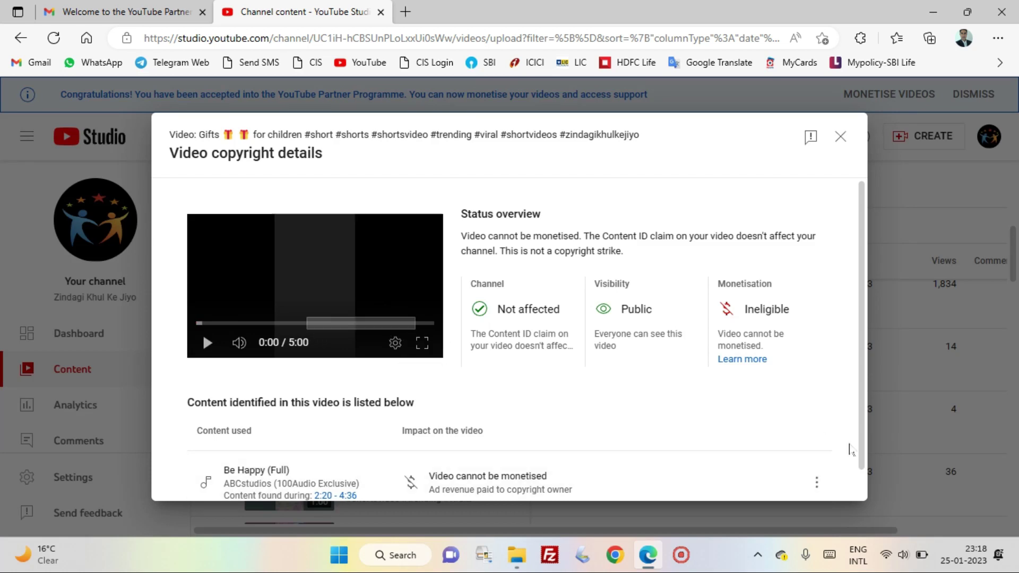
# - Review the Content ID claim on Be Happy (Full) and bring up its actions menu
pyautogui.click(863, 485)
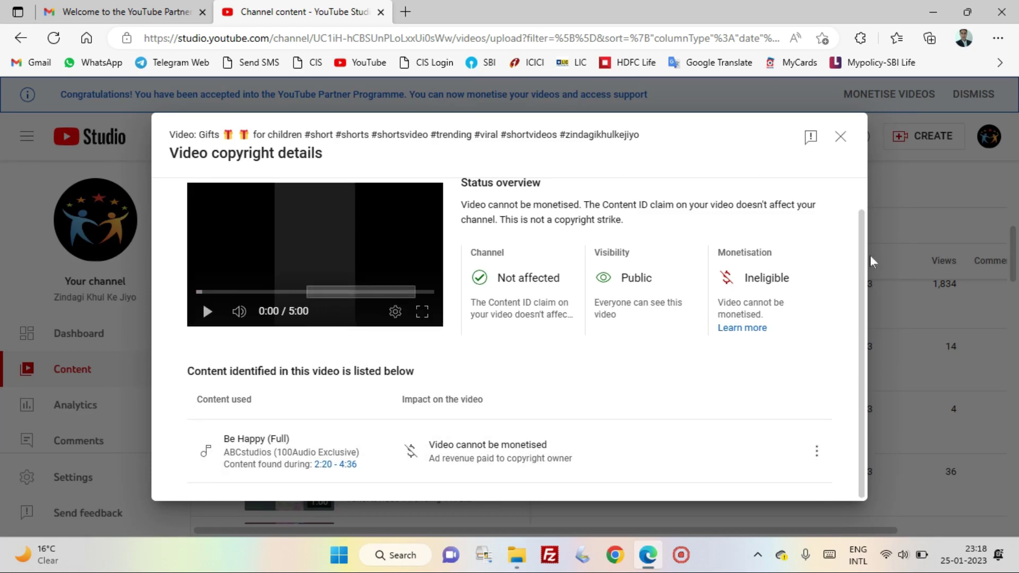
pyautogui.click(860, 204)
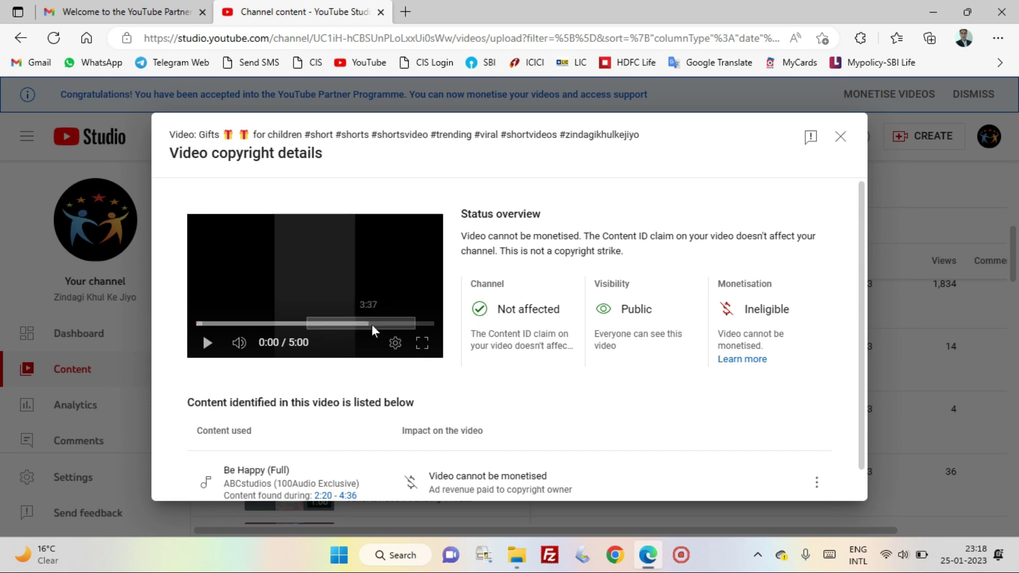
pyautogui.click(863, 497)
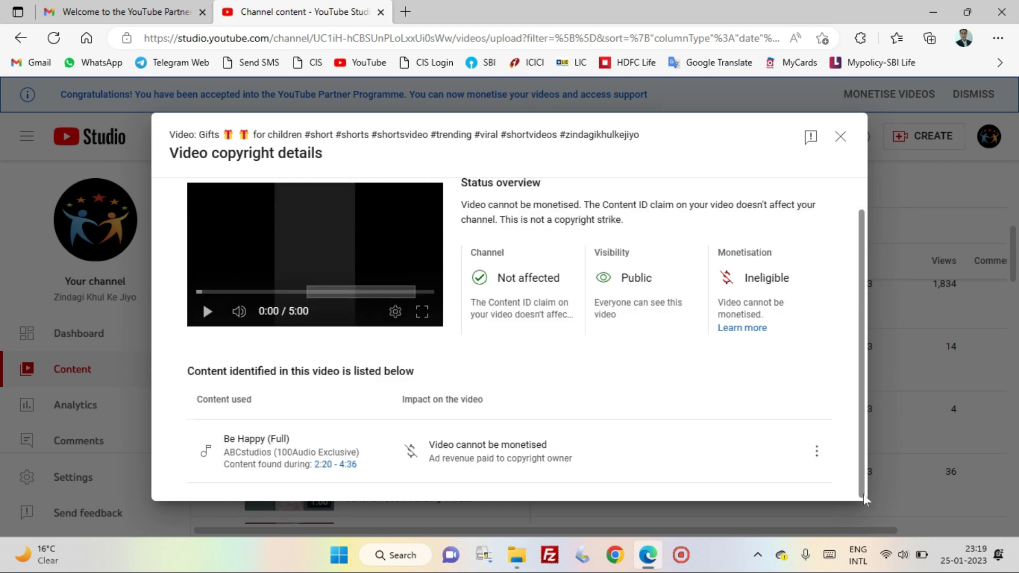
pyautogui.moveTo(458, 458)
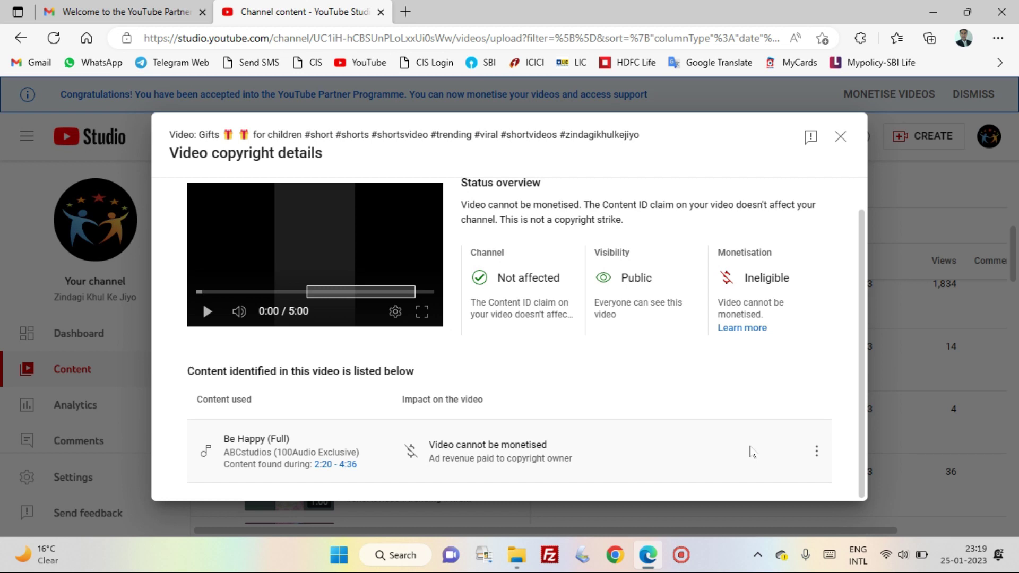
pyautogui.click(817, 453)
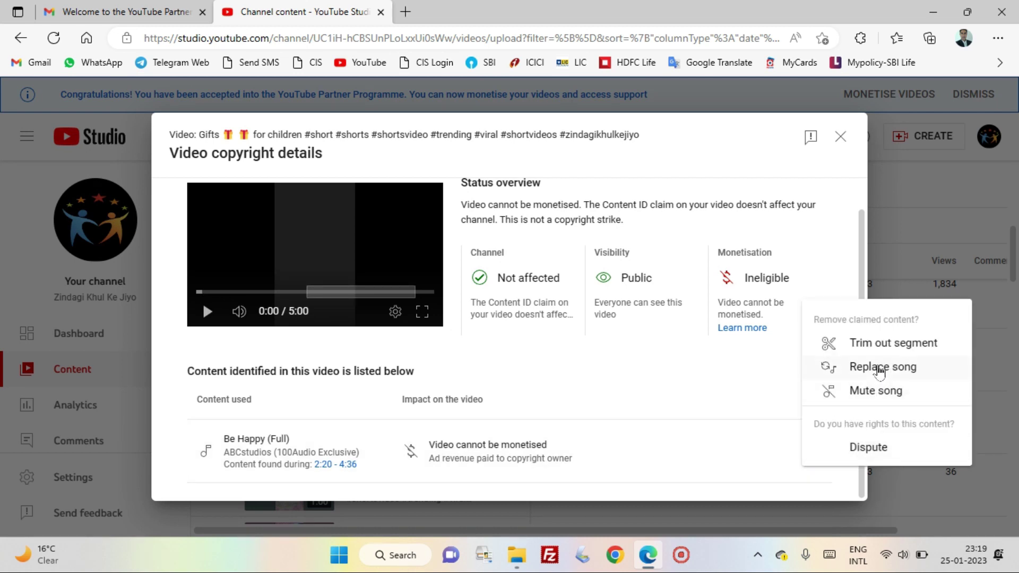
# - Mute only the Be Happy (Full) song with Mute song only (beta), keeping other audio
pyautogui.click(870, 393)
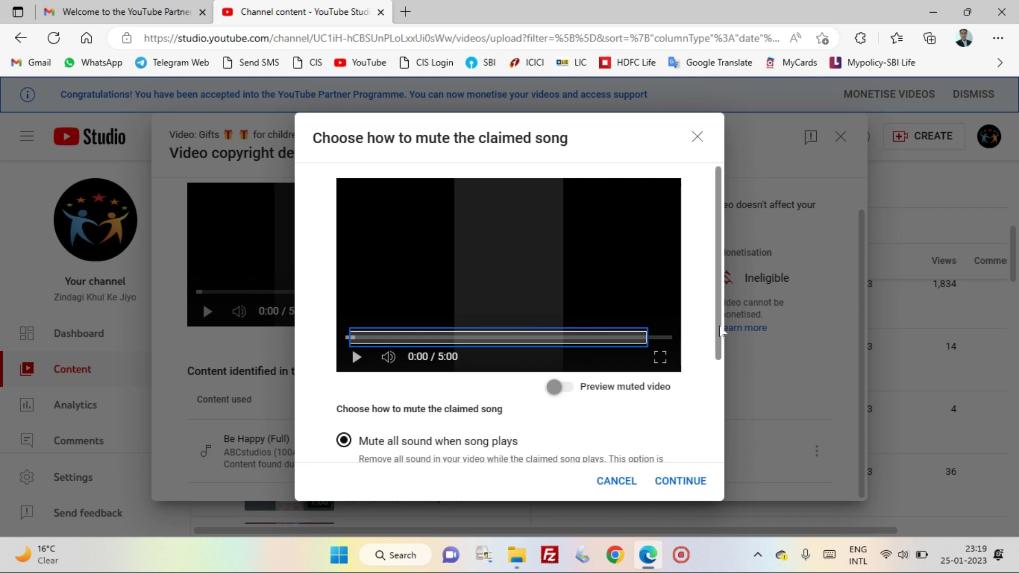
pyautogui.moveTo(720, 332); pyautogui.dragTo(730, 431)
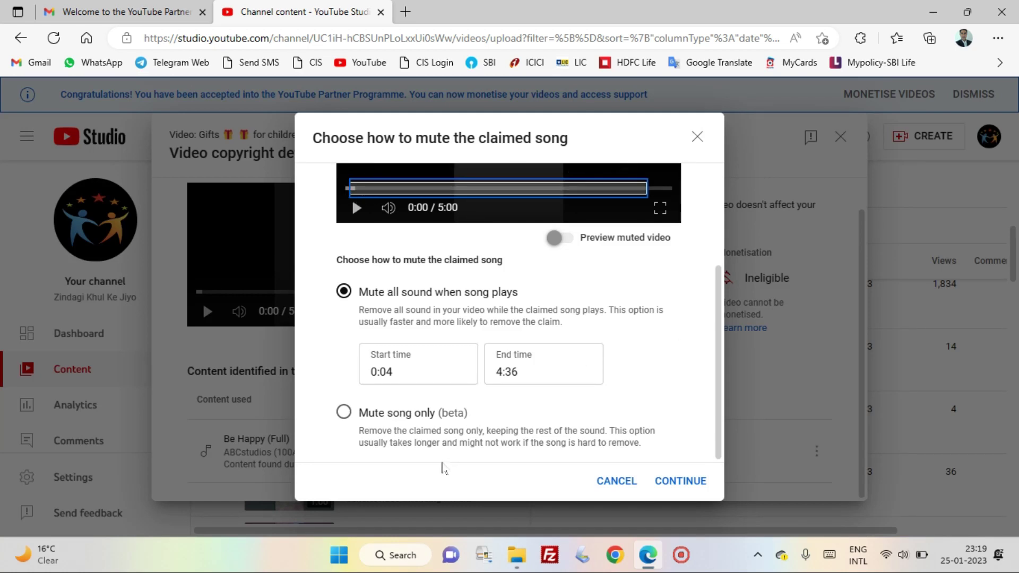
pyautogui.click(350, 413)
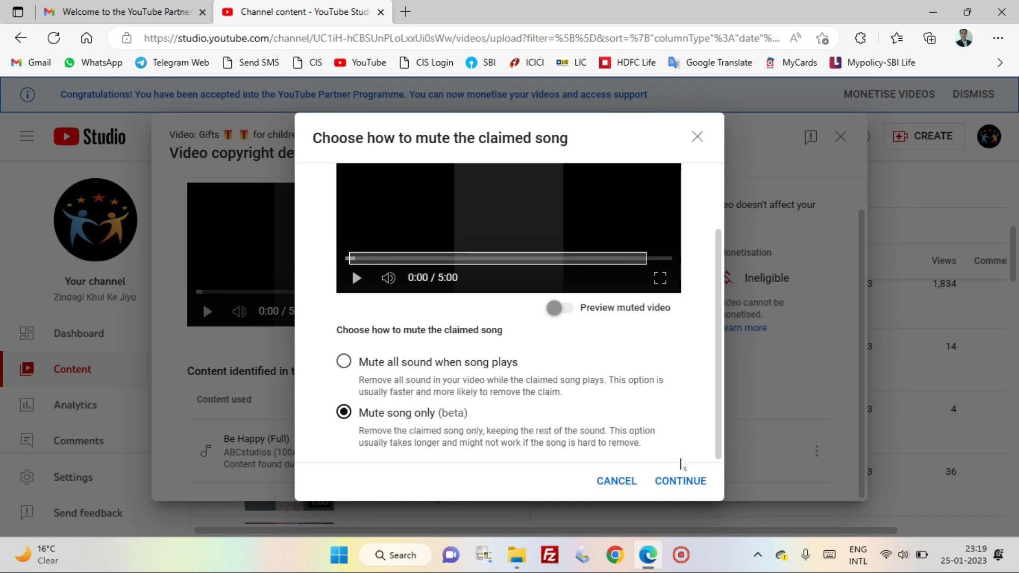
pyautogui.click(694, 482)
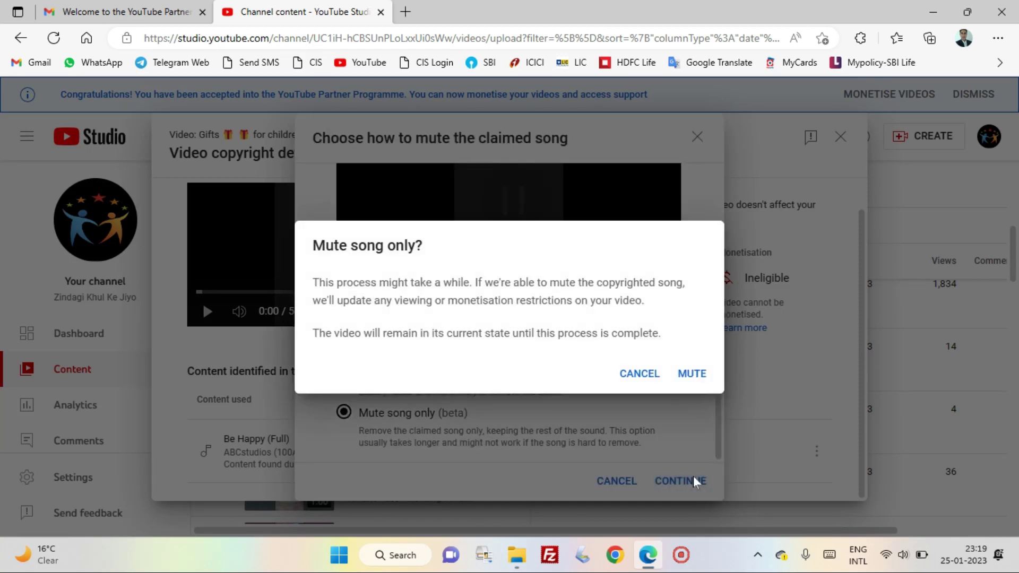
pyautogui.click(701, 375)
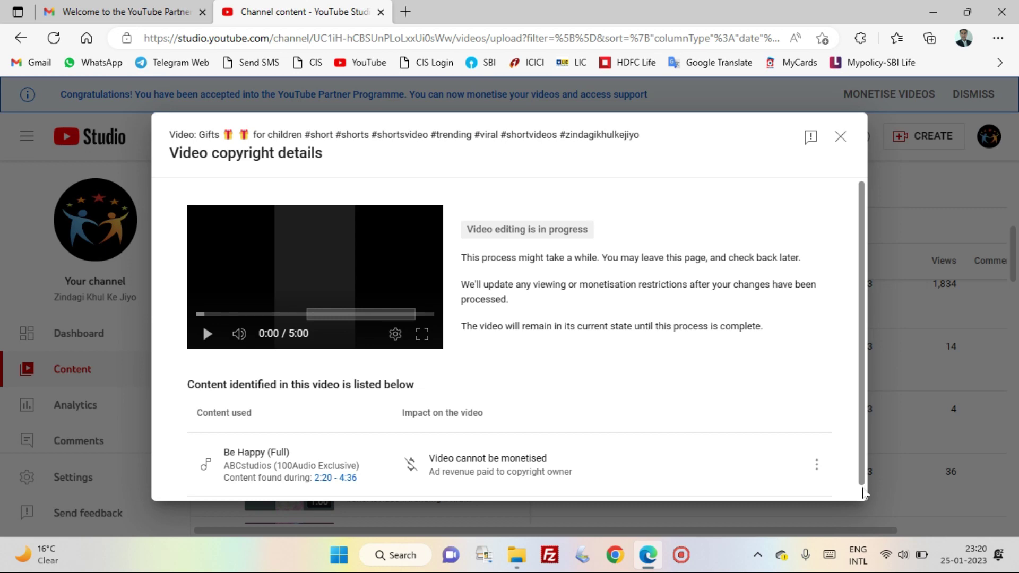
# - Close the copyright details and scroll through the channel content list
pyautogui.click(842, 138)
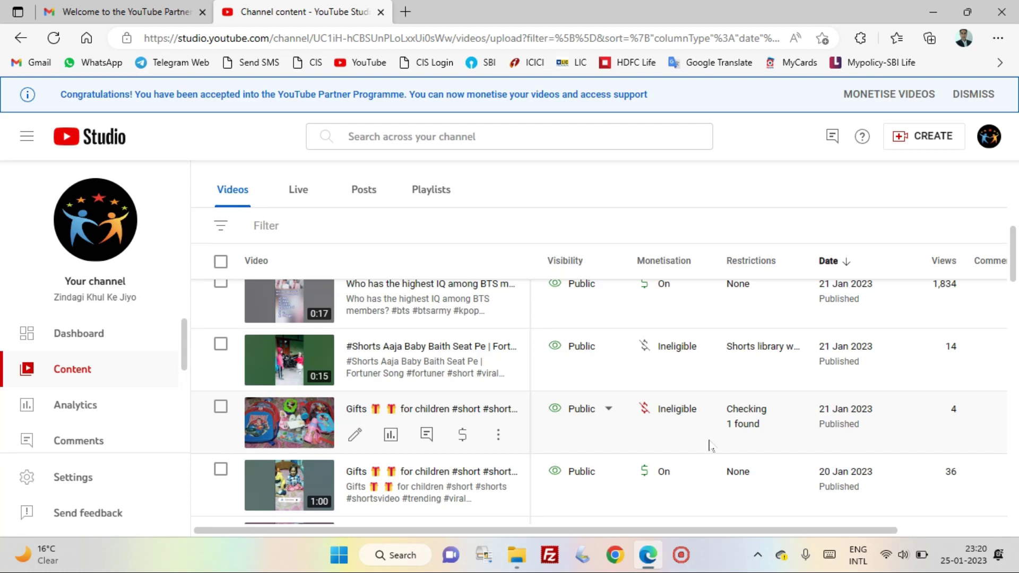
pyautogui.scroll(-3, 1012, 271)
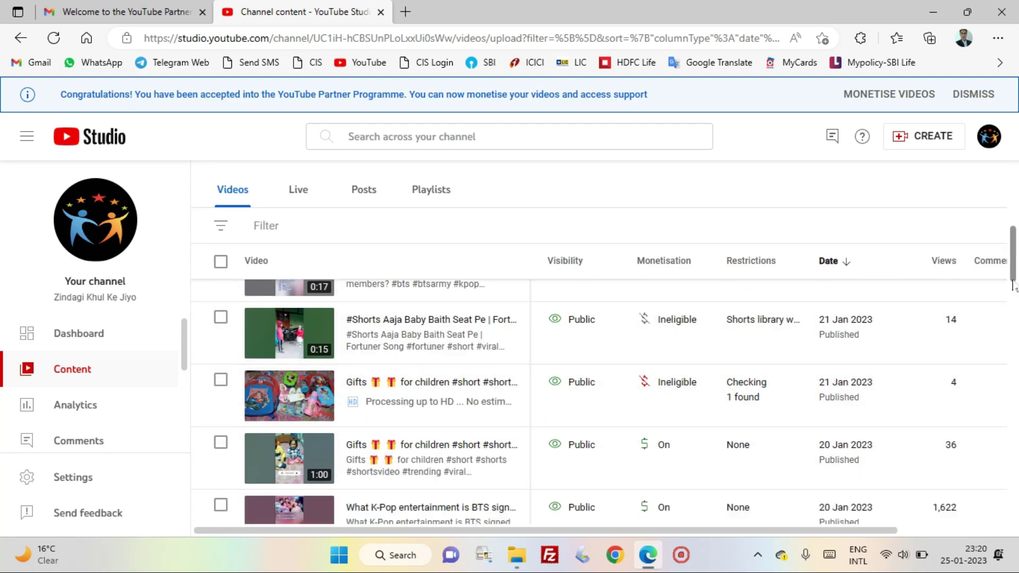
pyautogui.moveTo(675, 368)
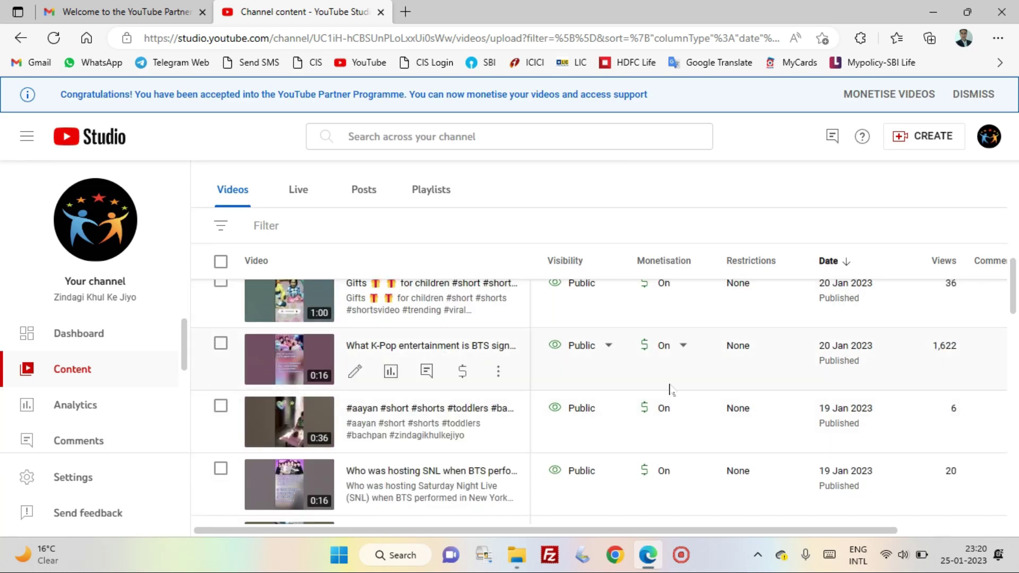
pyautogui.scroll(-5, 1013, 282)
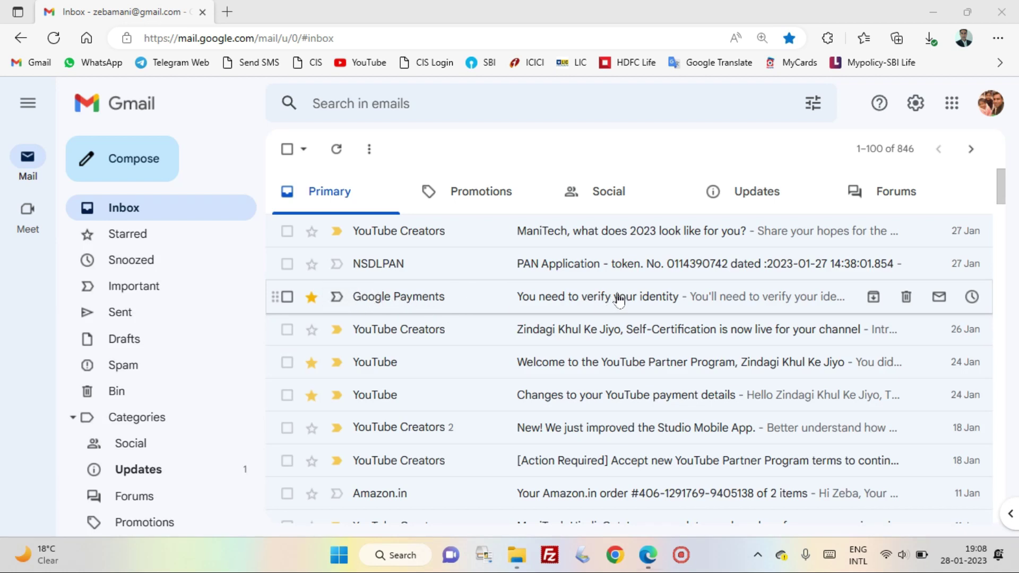
# - Open the Google Payments 'verify your identity' email and follow its Verify now link
pyautogui.click(619, 299)
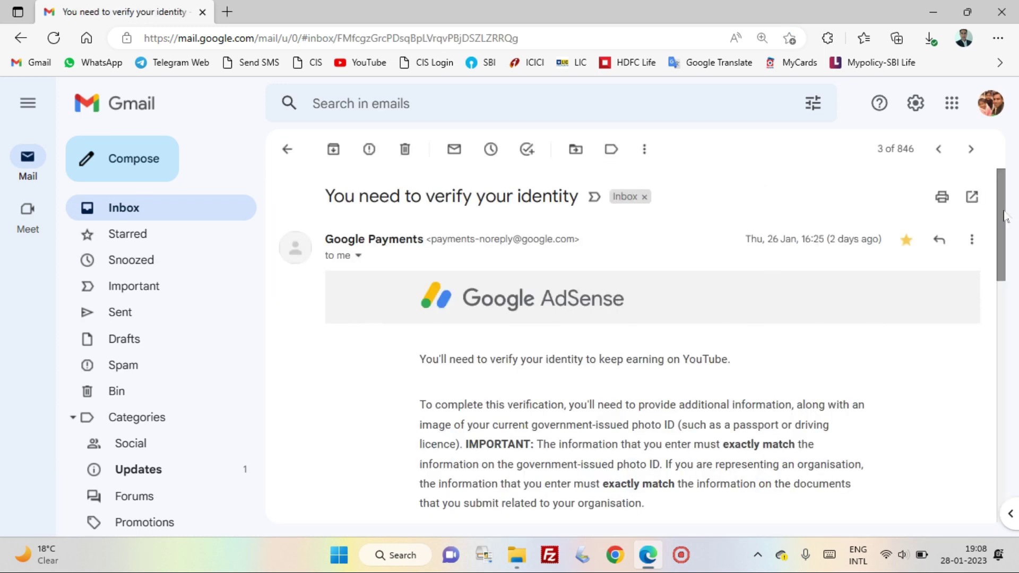
pyautogui.scroll(-1, 1005, 215)
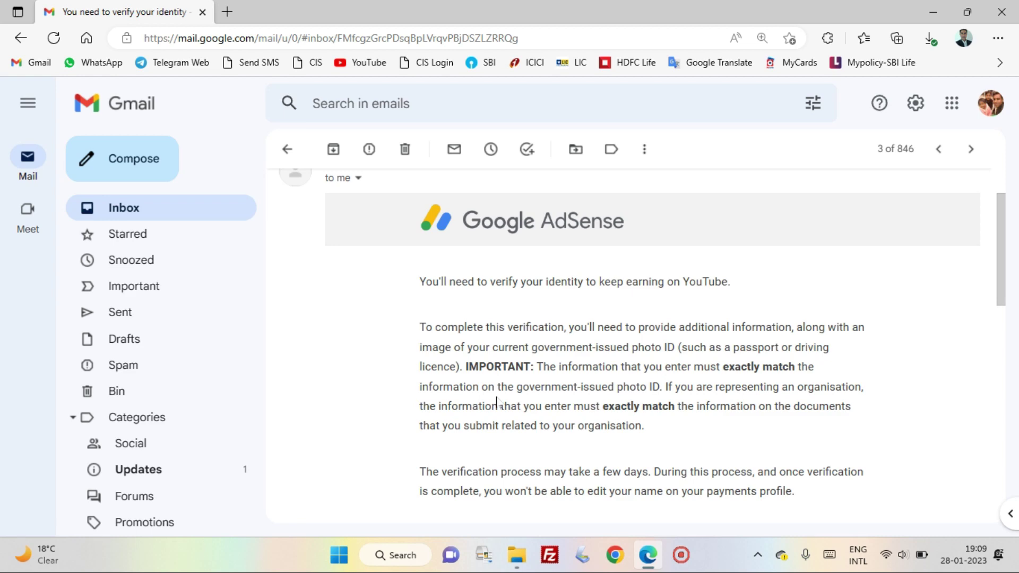
pyautogui.moveTo(1002, 252); pyautogui.dragTo(1002, 380)
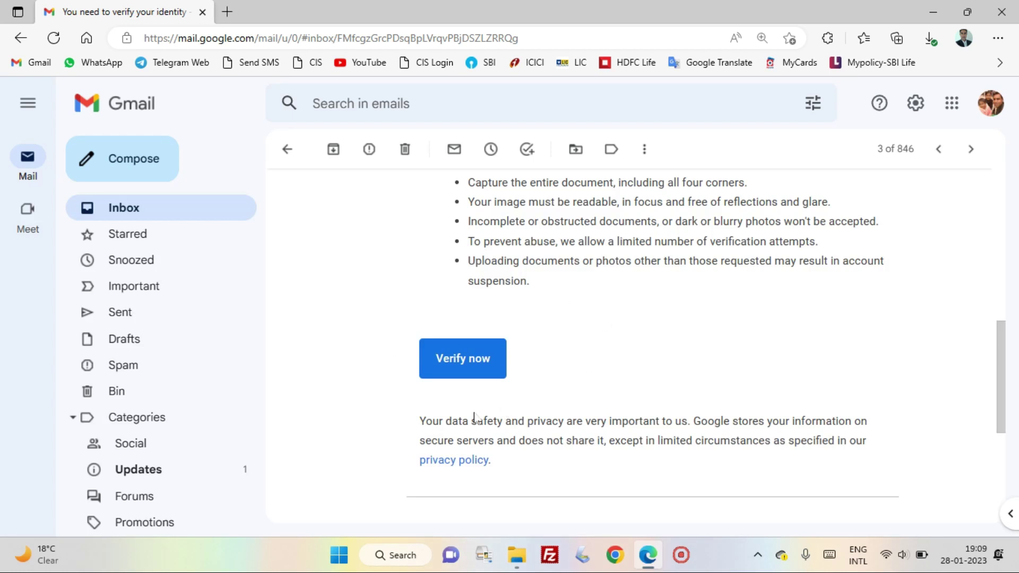
pyautogui.click(465, 359)
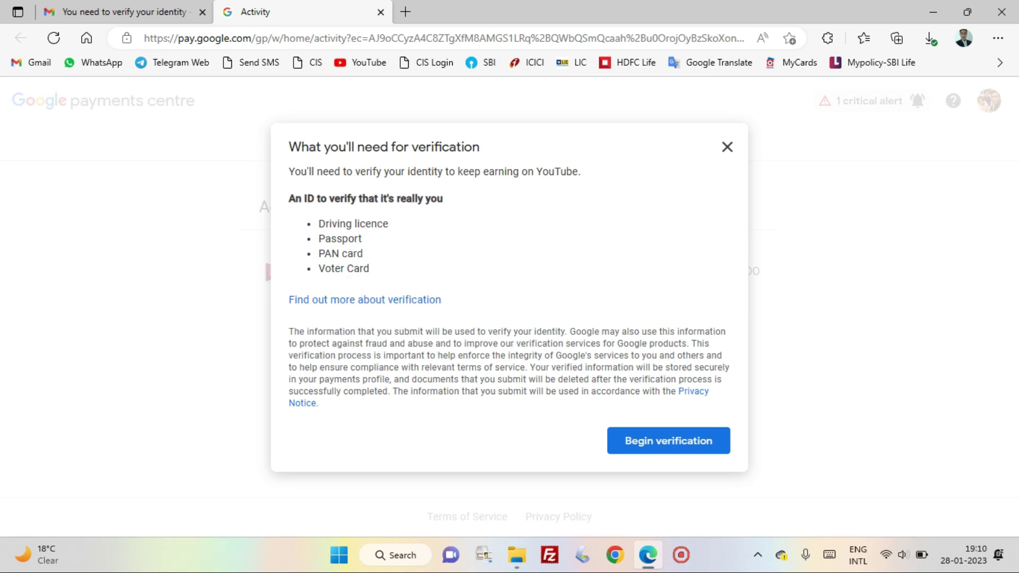
# - Start verification, fill in the legal name and choose PAN card as the ID type
pyautogui.click(672, 448)
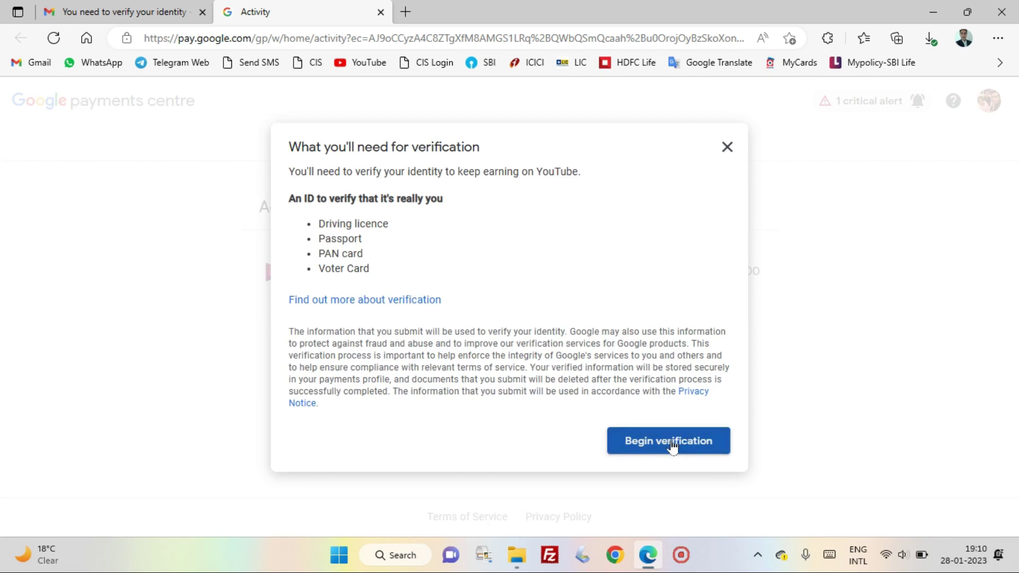
pyautogui.click(364, 328)
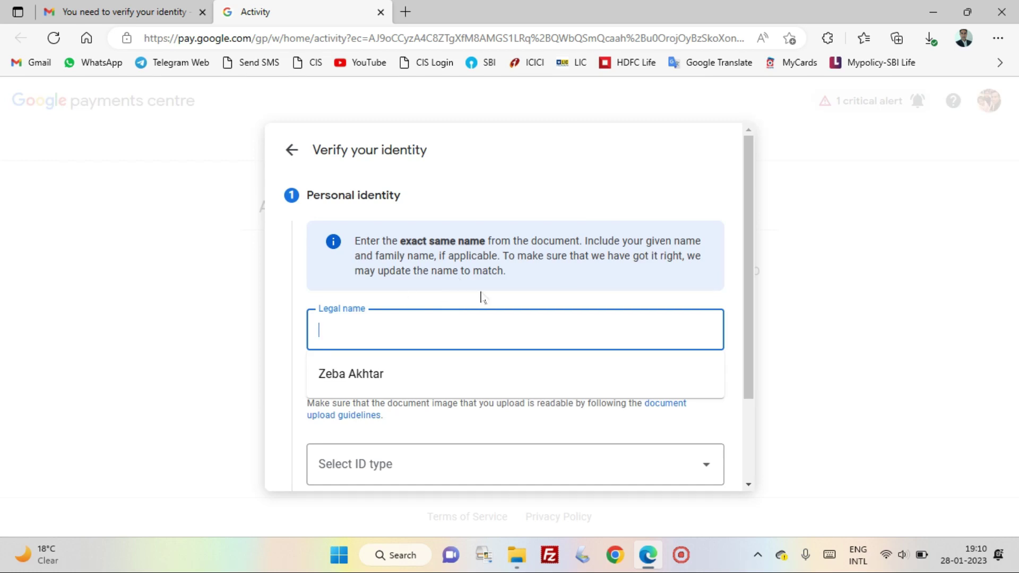
pyautogui.click(348, 374)
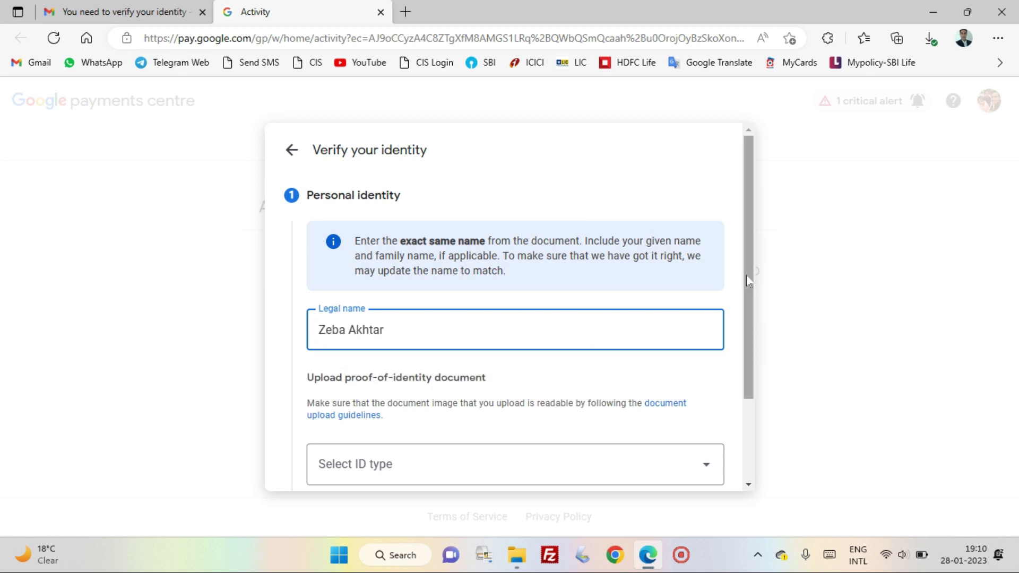
pyautogui.moveTo(746, 291); pyautogui.dragTo(746, 362)
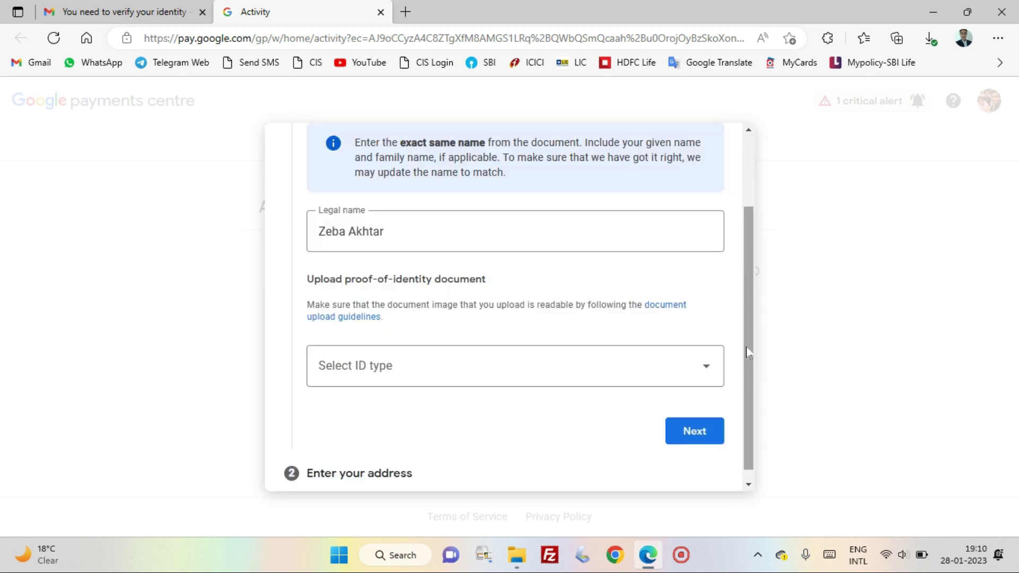
pyautogui.click(405, 376)
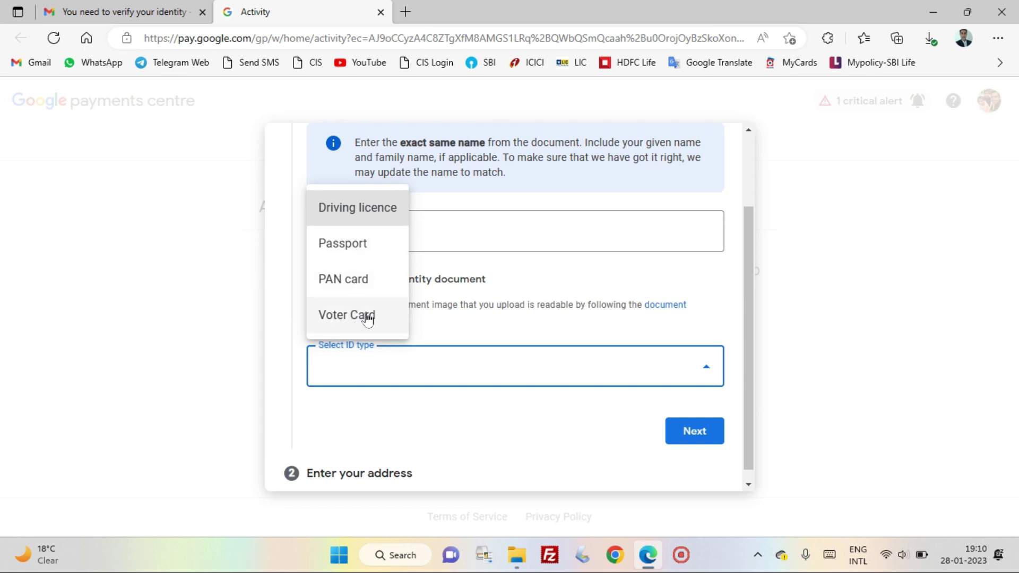
pyautogui.click(353, 285)
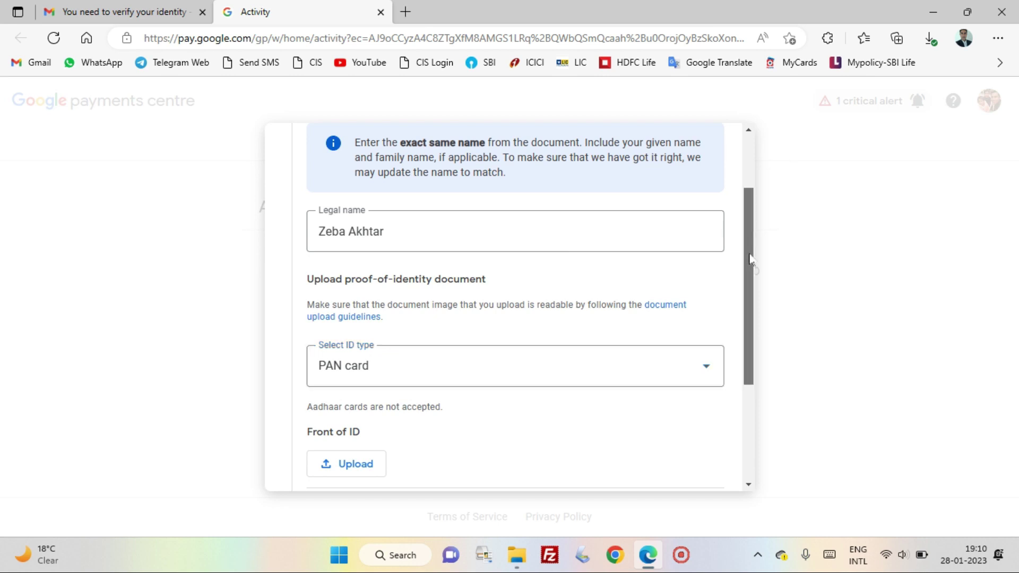
# - Upload the PAN card front and back images and continue to the address step
pyautogui.moveTo(751, 257); pyautogui.dragTo(750, 358)
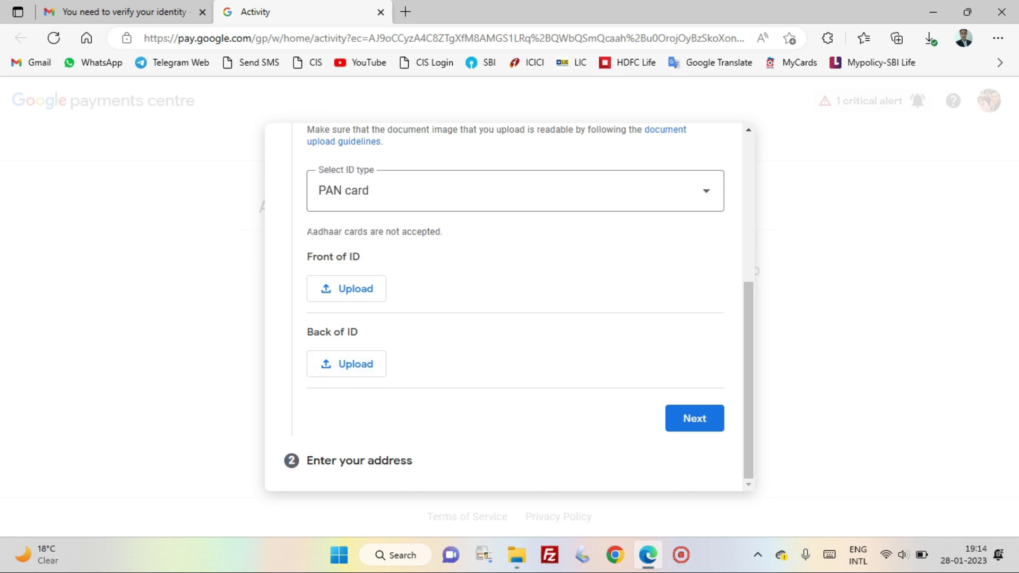
pyautogui.click(343, 289)
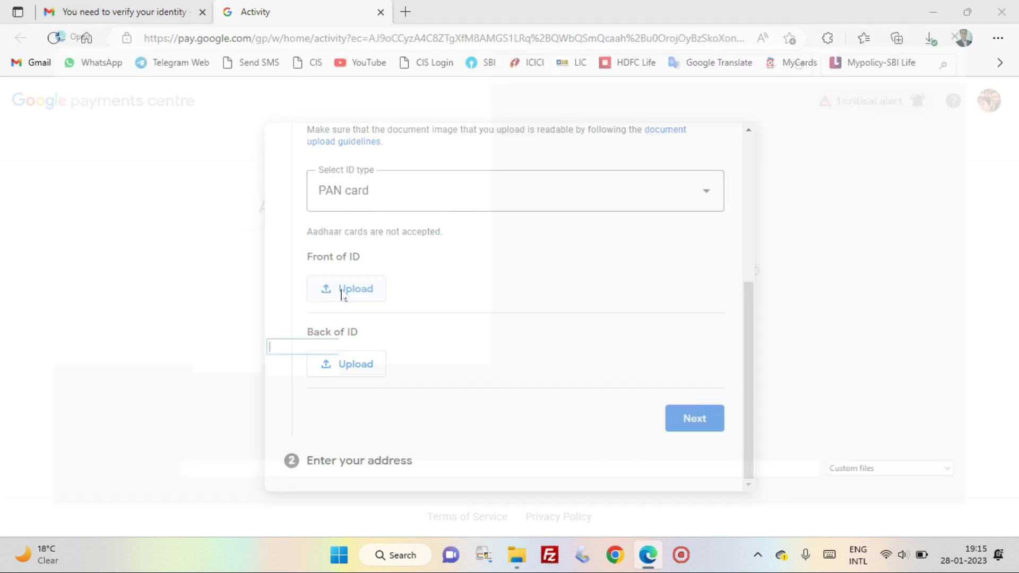
pyautogui.click(893, 513)
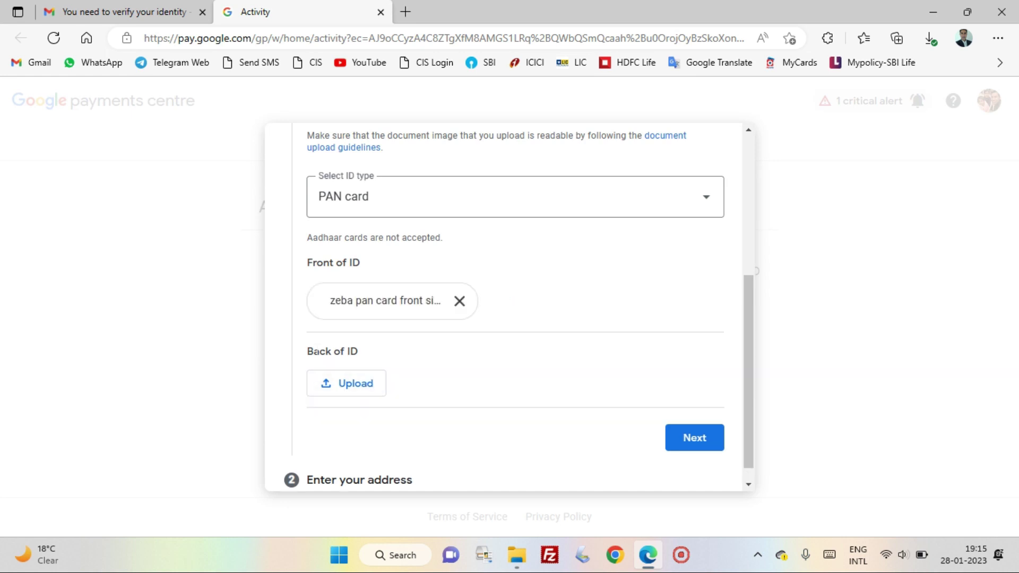
pyautogui.click(357, 395)
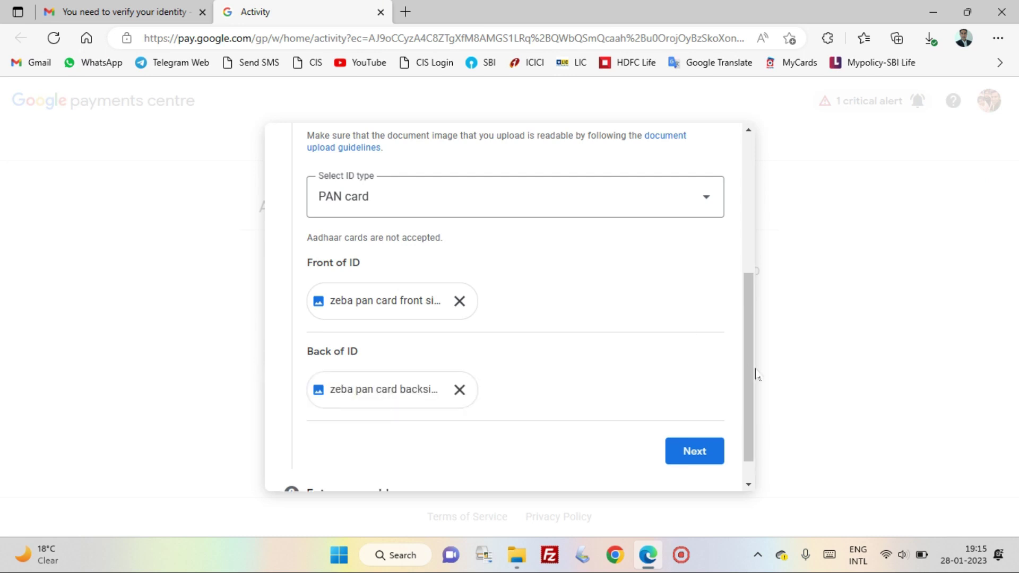
pyautogui.scroll(-1, 755, 476)
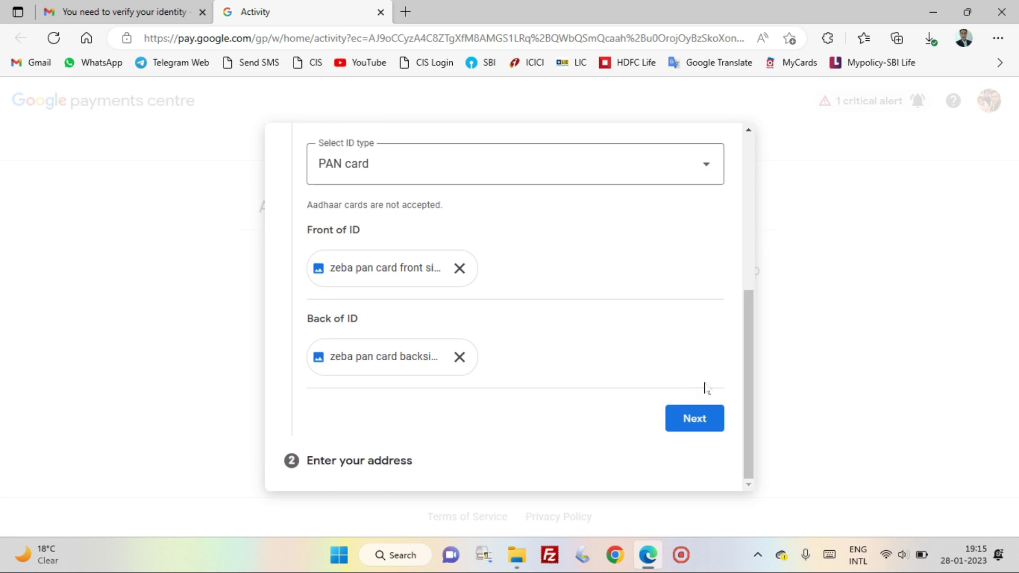
pyautogui.click(703, 419)
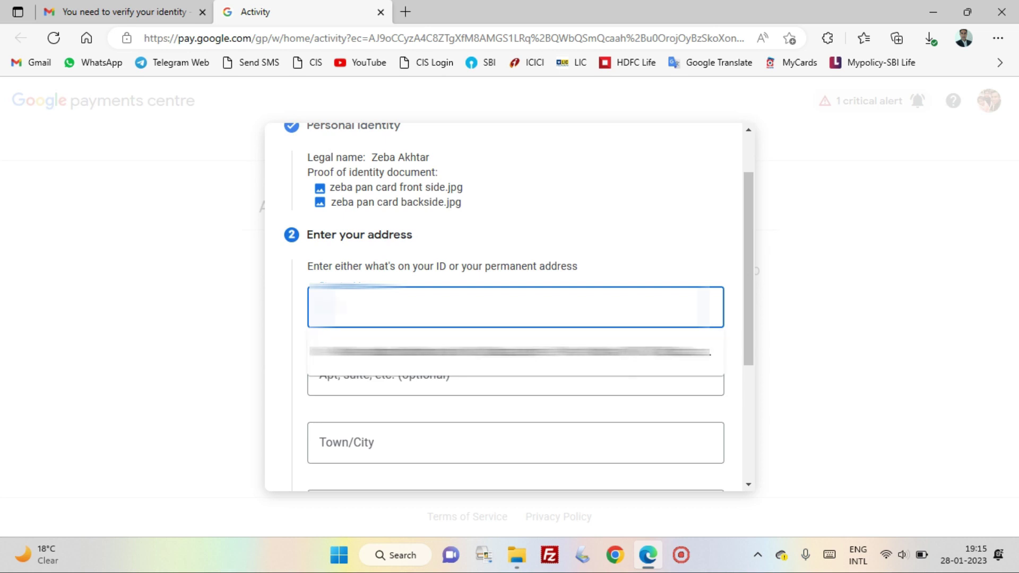
# - Dismiss the address suggestions and submit the address, reaching Verification successful
pyautogui.click(712, 229)
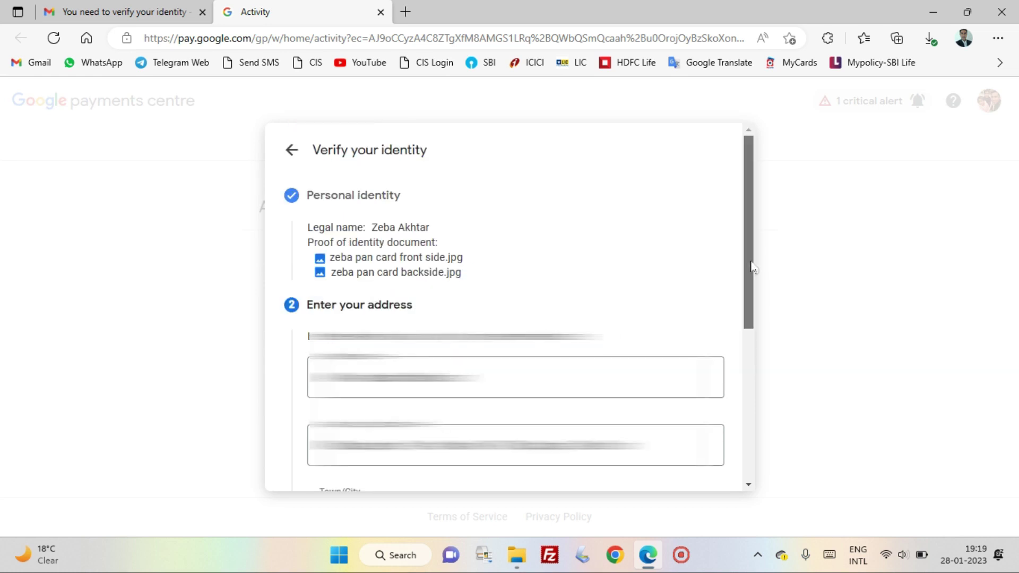
pyautogui.moveTo(750, 267); pyautogui.dragTo(754, 449)
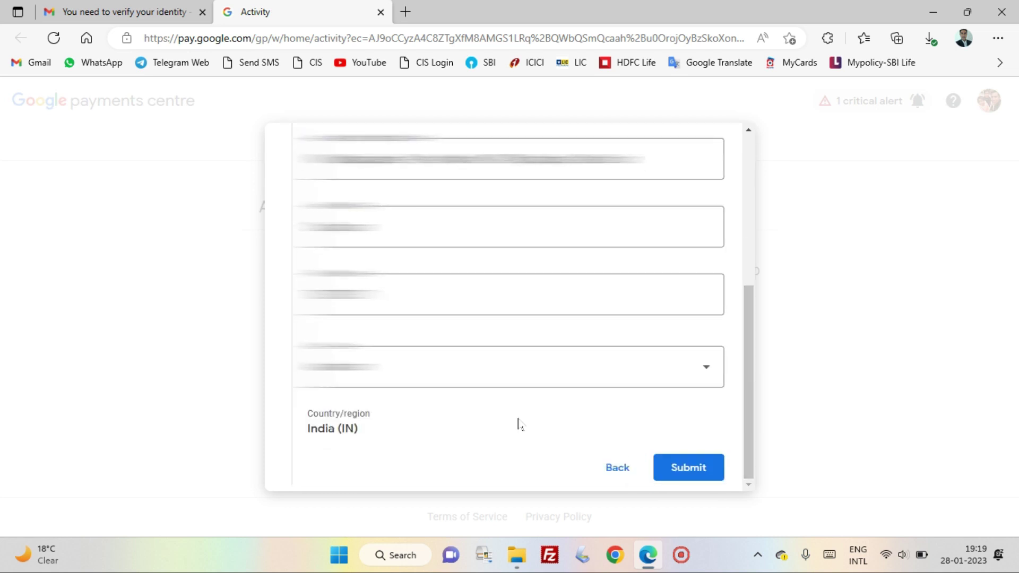
pyautogui.click(700, 473)
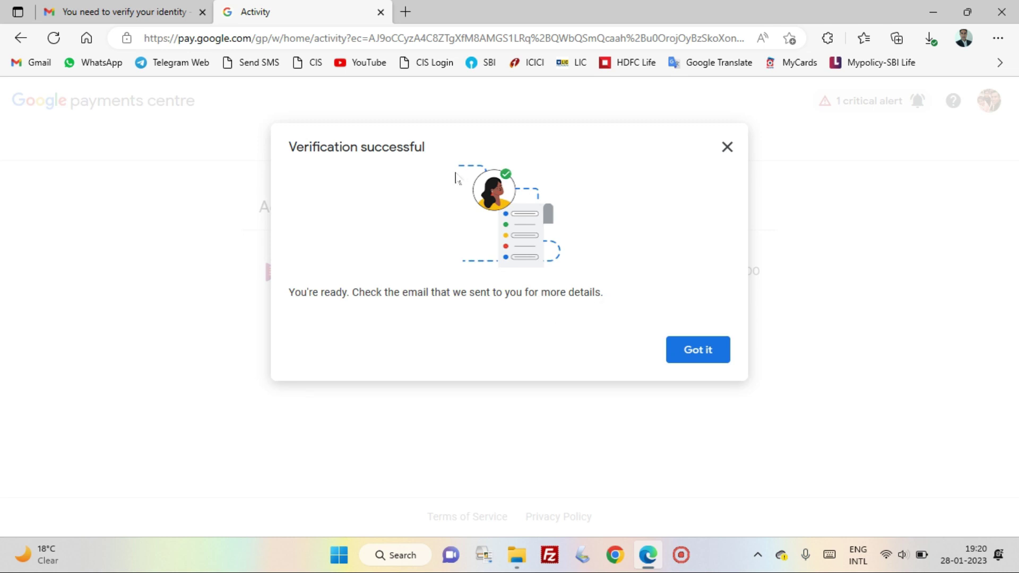
# - Read the AdSense 'Identity verification successful' email in Gmail, then dismiss the Payments Centre success message
pyautogui.click(145, 13)
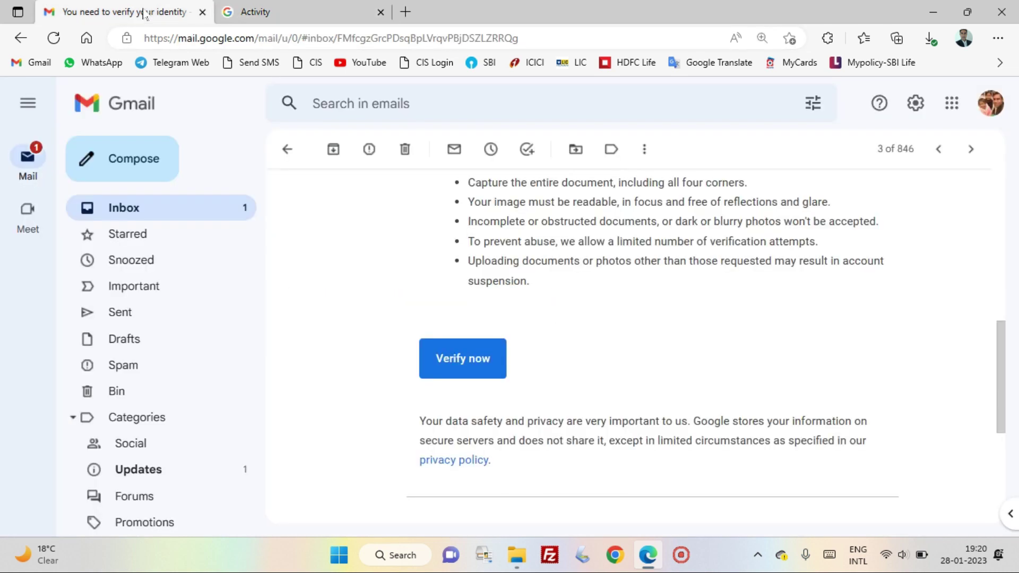
pyautogui.click(288, 151)
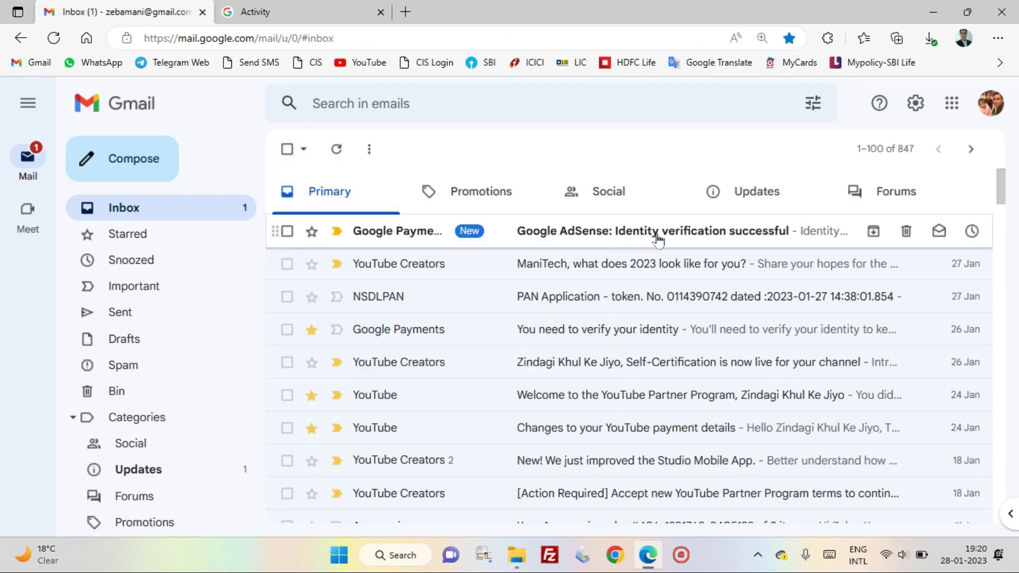
pyautogui.click(667, 234)
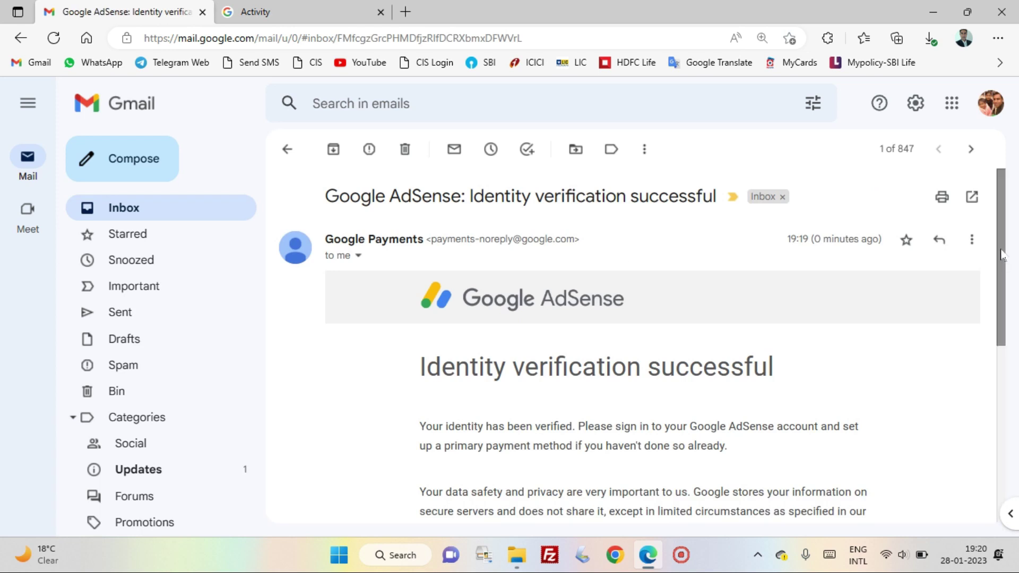
pyautogui.scroll(-4, 584, 284)
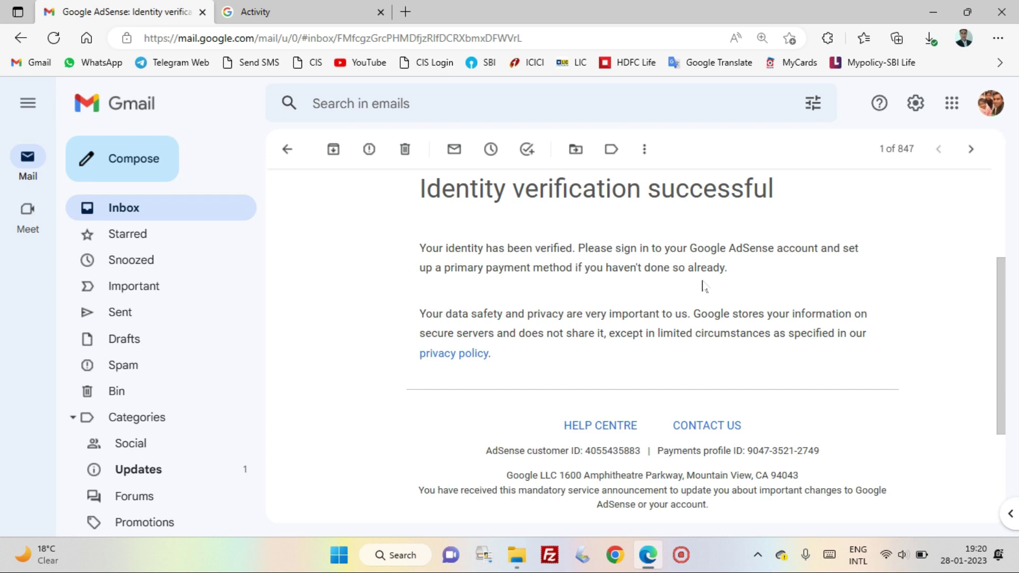
pyautogui.click(302, 7)
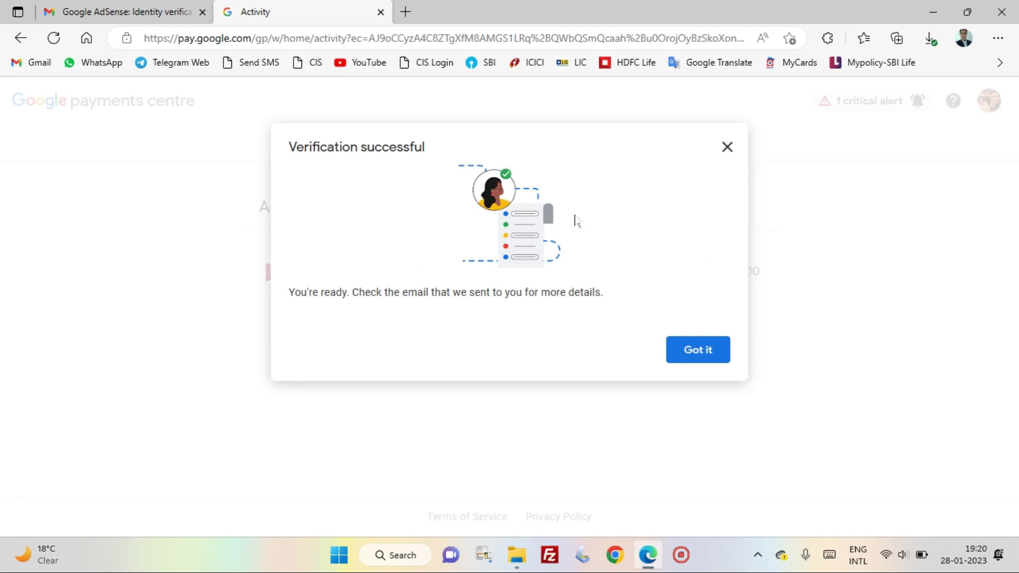
pyautogui.click(701, 352)
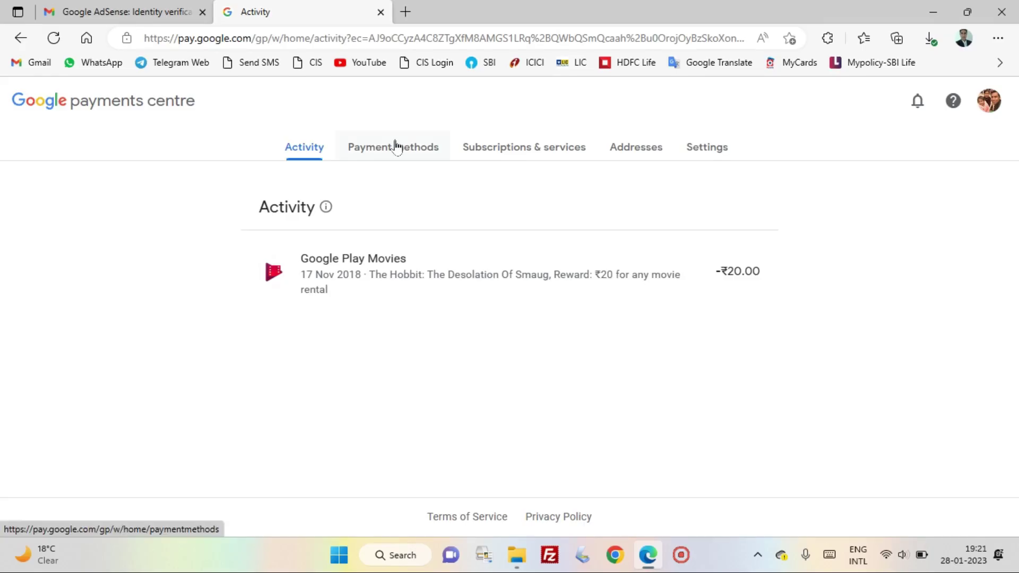
# - Open Payments Centre Settings via Payment methods and scroll to the United States tax info section
pyautogui.click(395, 147)
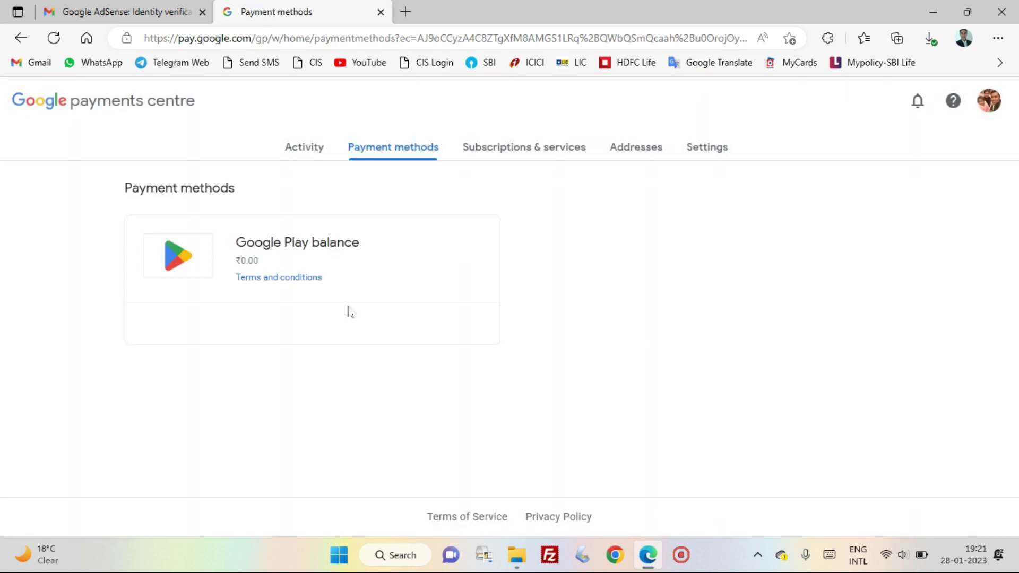
pyautogui.click(713, 159)
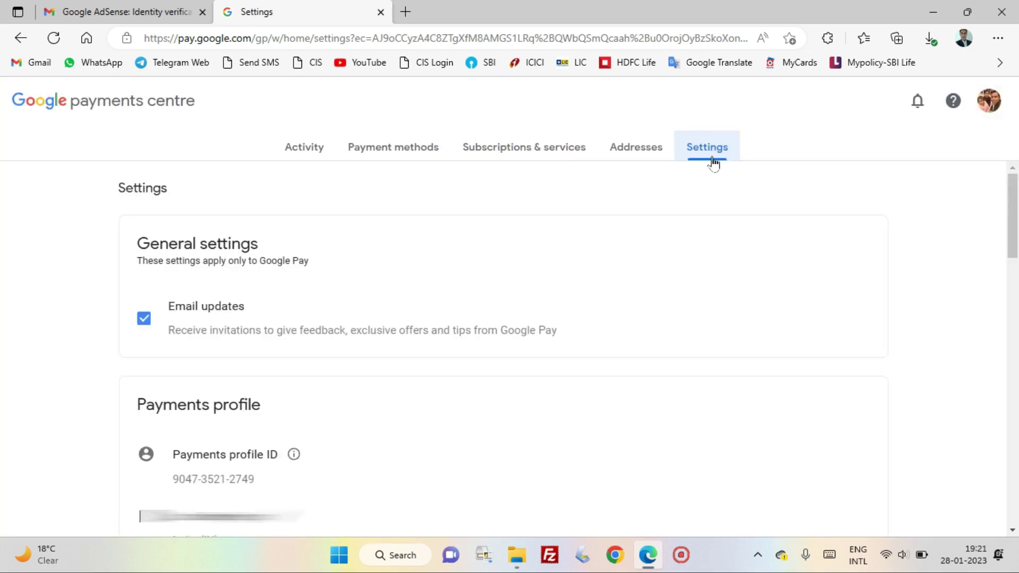
pyautogui.scroll(-3, 1014, 270)
pyautogui.moveTo(1014, 271); pyautogui.dragTo(1014, 355)
pyautogui.click(1014, 315)
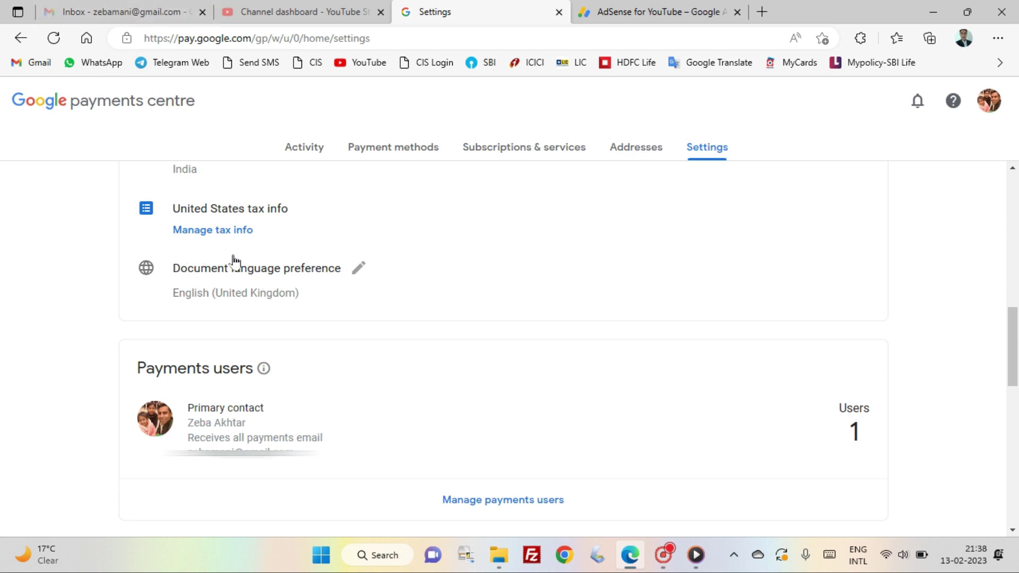
# - Open Manage tax info from the AdSense for YouTube tax banner and scroll to Add tax info
pyautogui.click(658, 12)
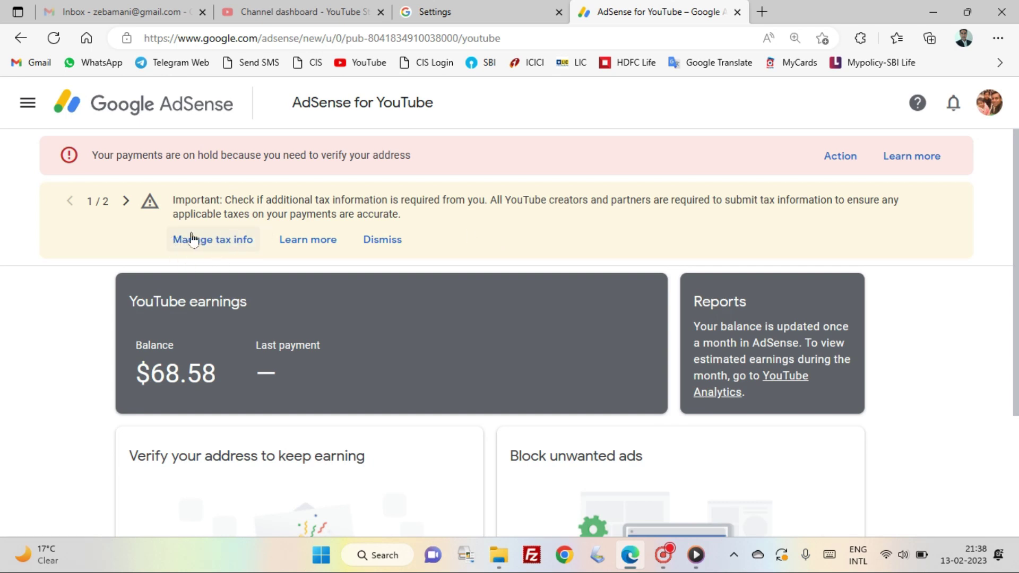
pyautogui.click(475, 15)
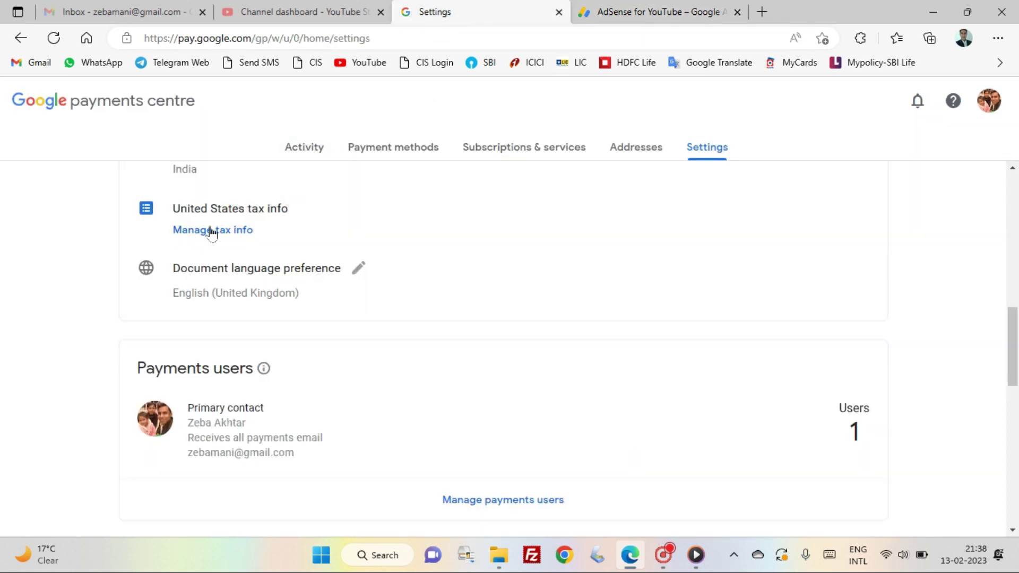
pyautogui.click(625, 8)
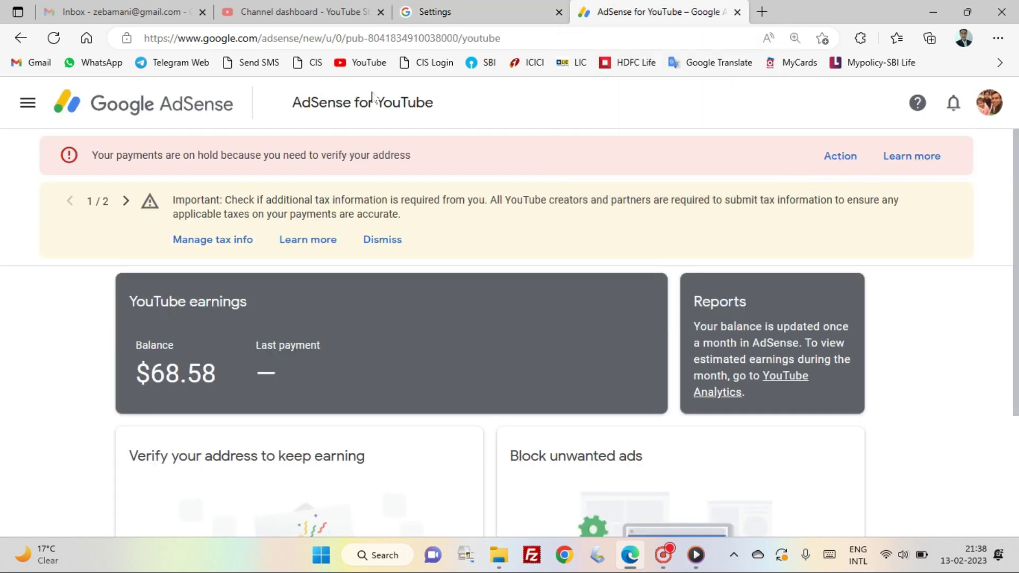
pyautogui.click(205, 243)
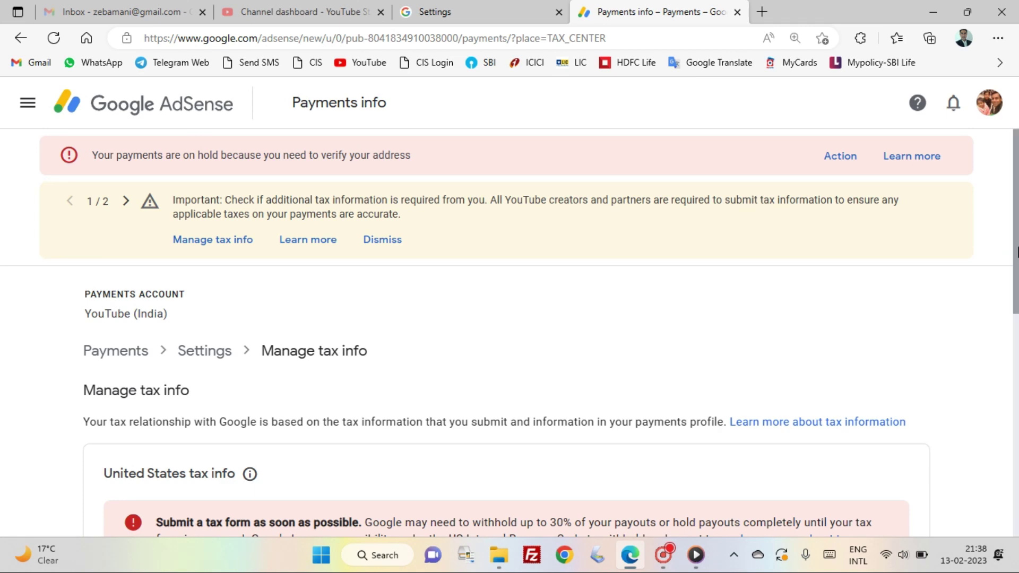
pyautogui.scroll(-3, 1016, 252)
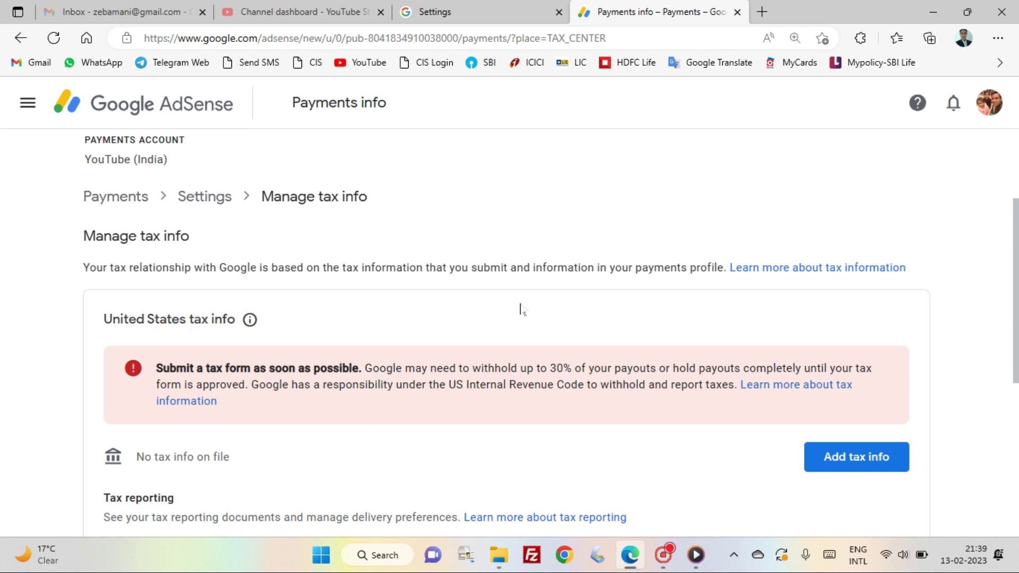
# - Start adding United States tax info and confirm the account password to verify identity
pyautogui.click(854, 462)
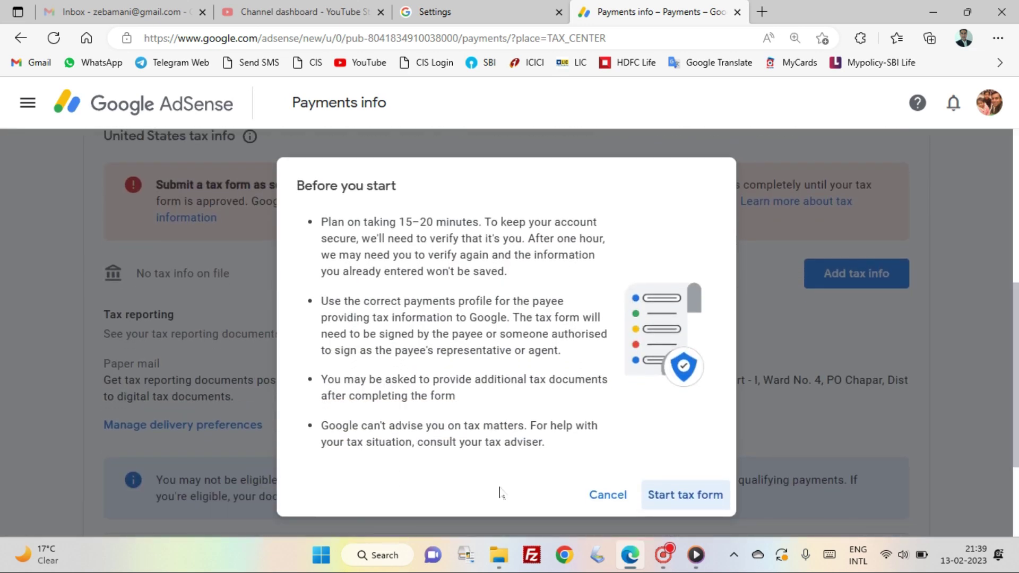
pyautogui.click(700, 497)
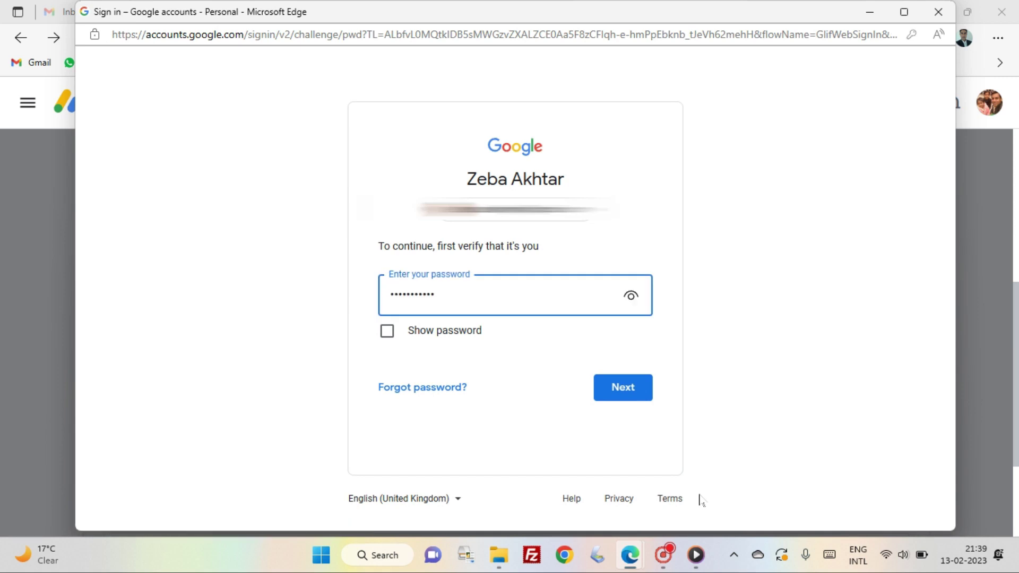
pyautogui.press('Return')
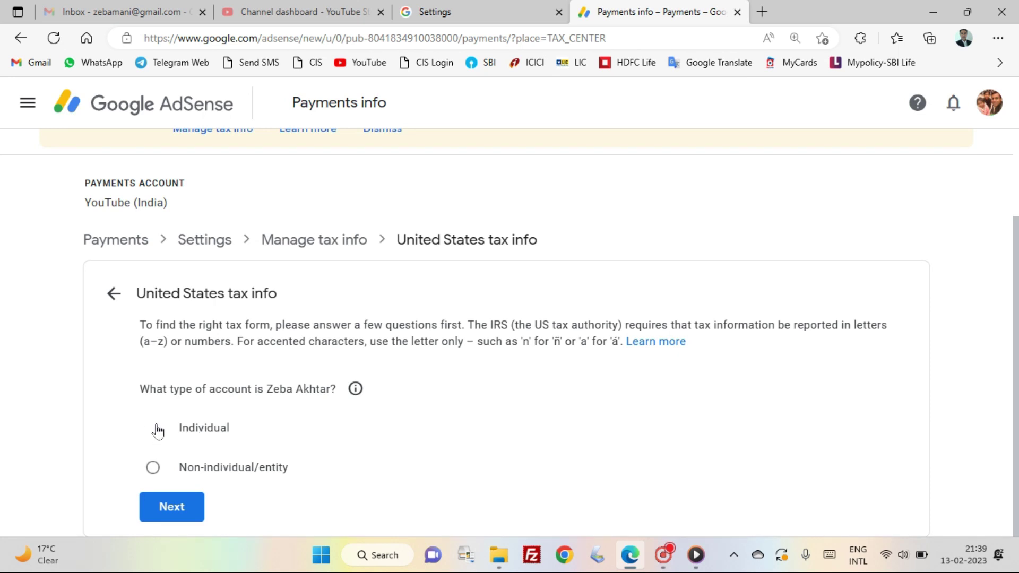
# - Answer Individual and not a US citizen or resident, then select the W-8BEN form type
pyautogui.click(157, 431)
pyautogui.click(170, 509)
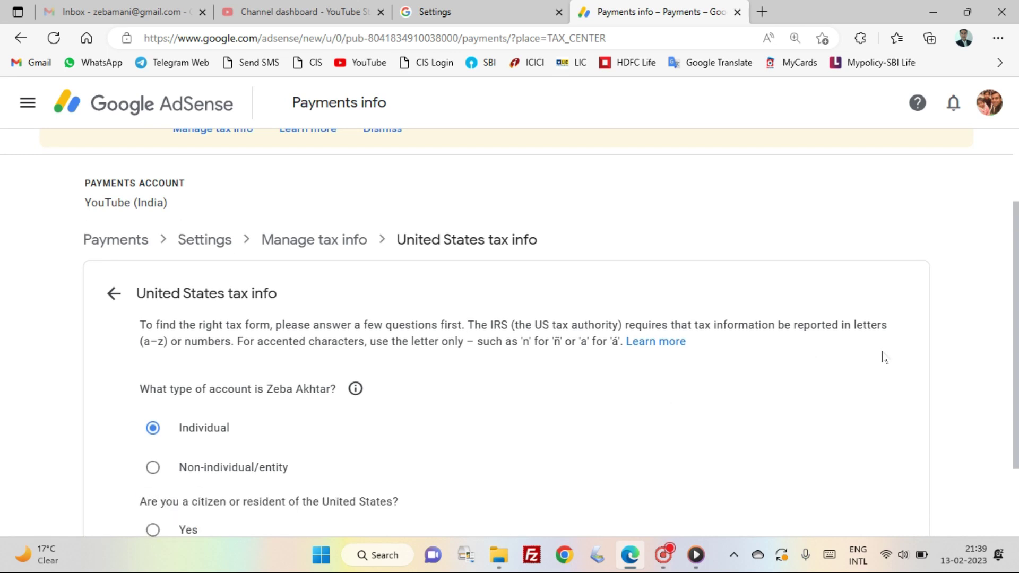
pyautogui.press('space')
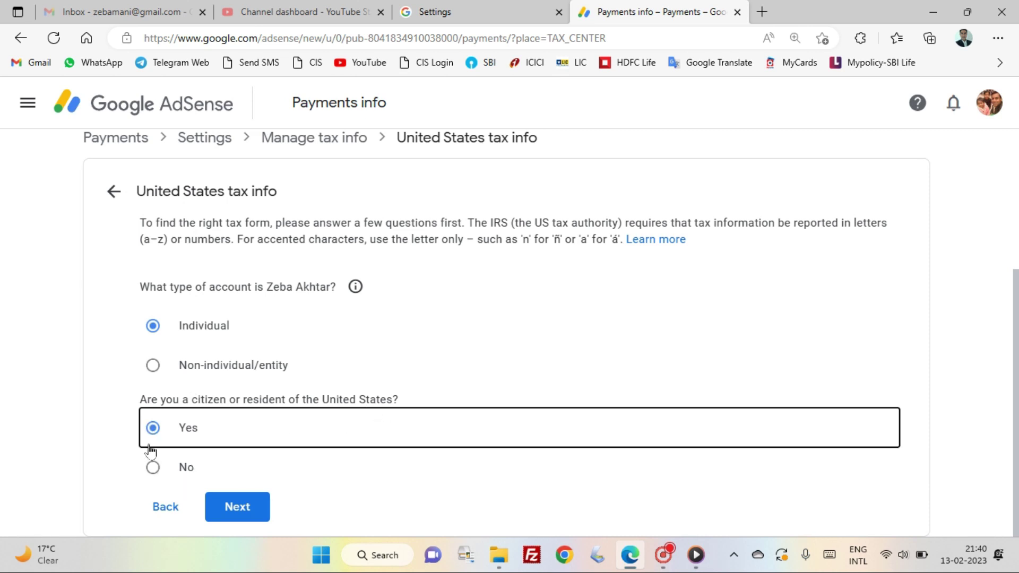
pyautogui.click(153, 468)
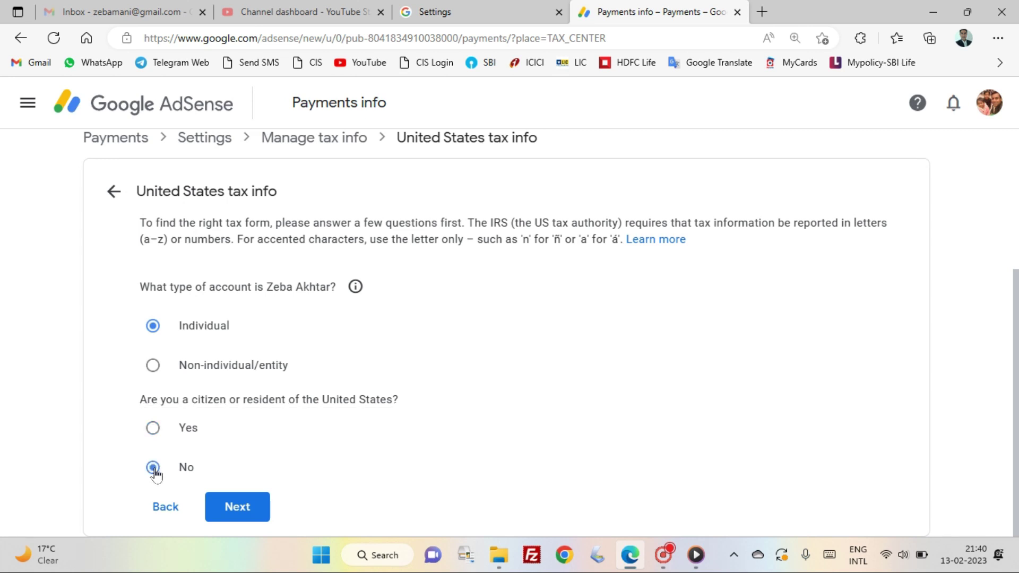
pyautogui.click(240, 510)
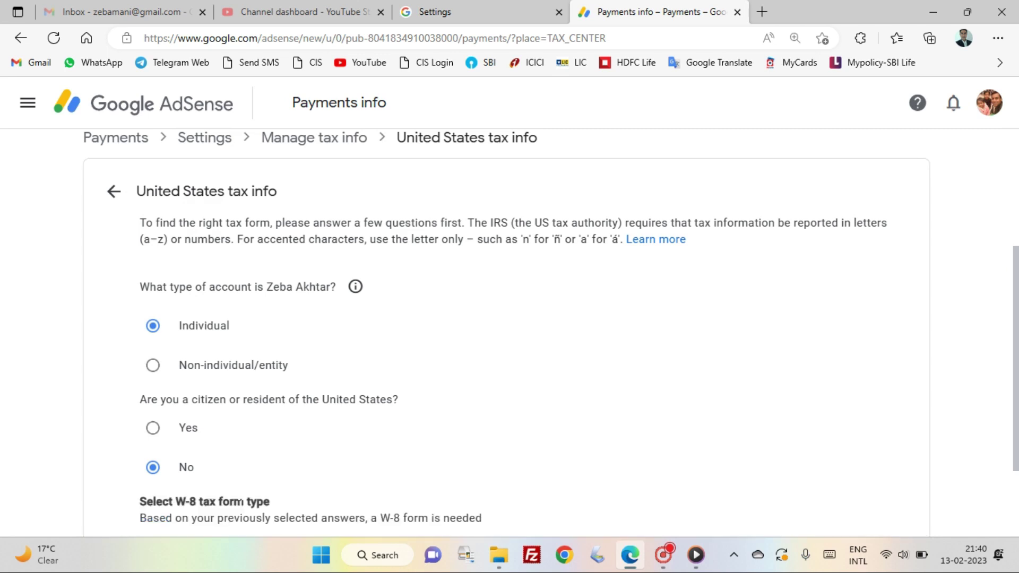
pyautogui.moveTo(1014, 358); pyautogui.dragTo(1014, 425)
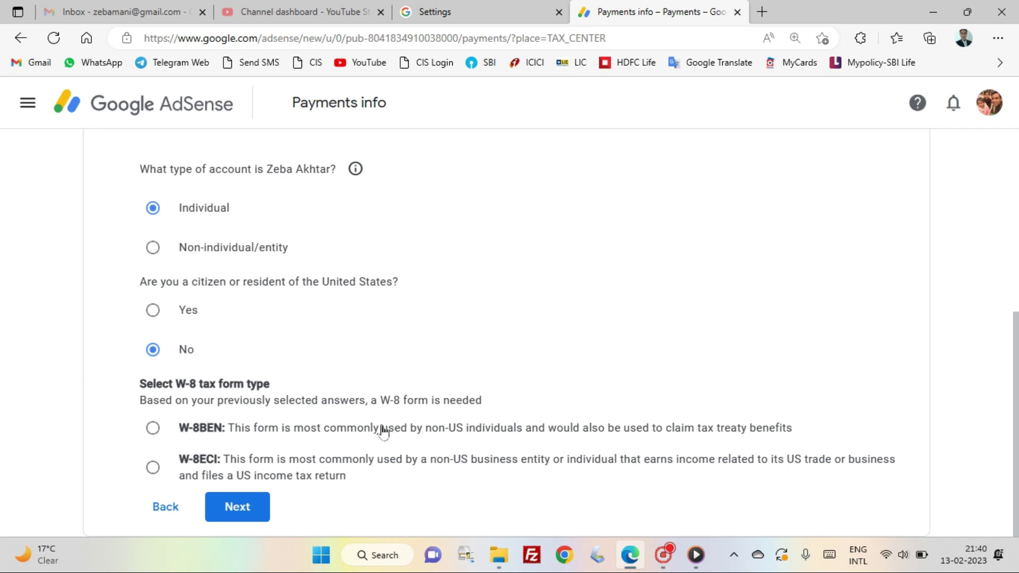
pyautogui.click(154, 428)
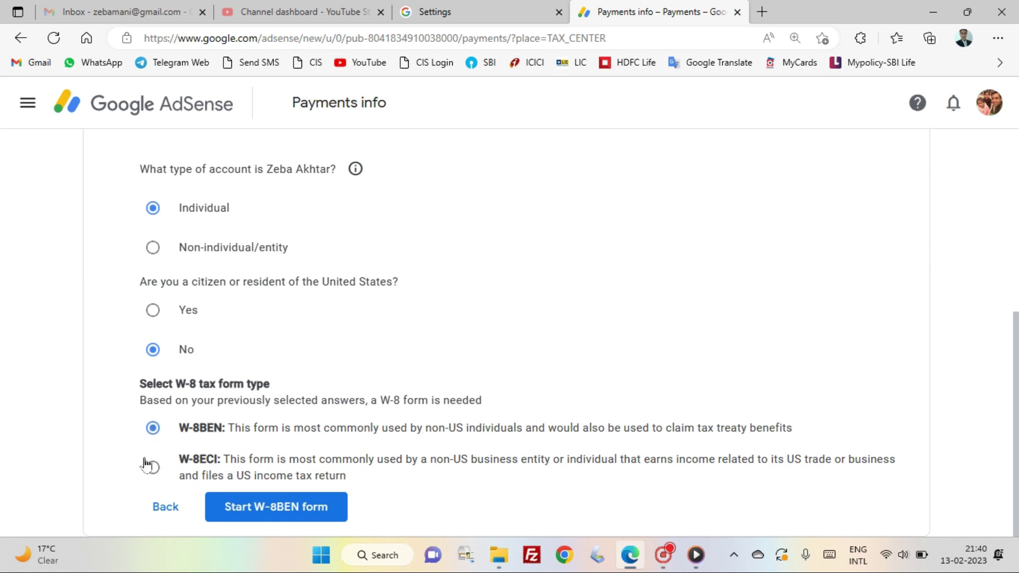
# - Start the W-8BEN form, set India as the citizenship country, and paste the foreign TIN
pyautogui.click(282, 508)
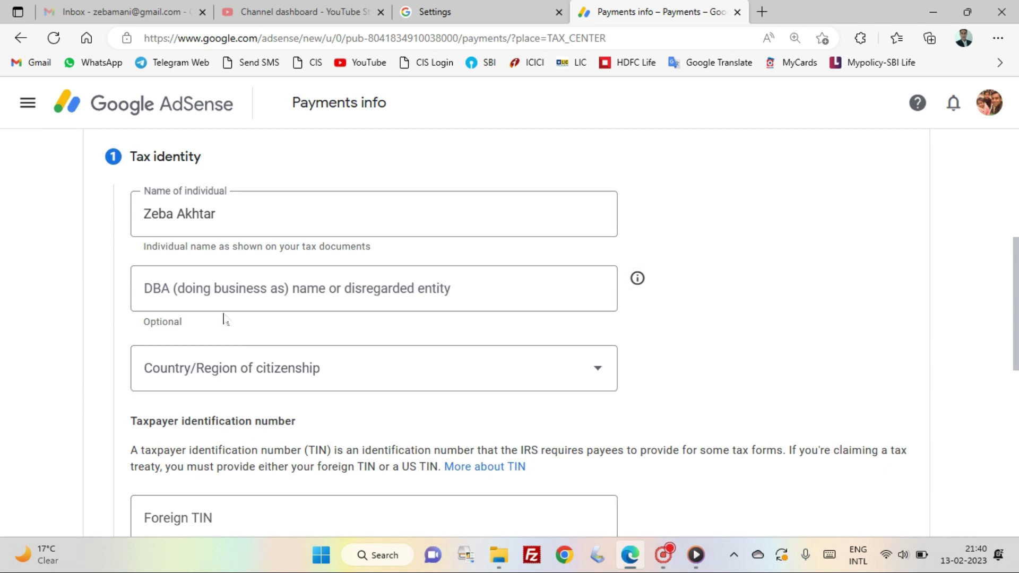
pyautogui.scroll(-2, 225, 318)
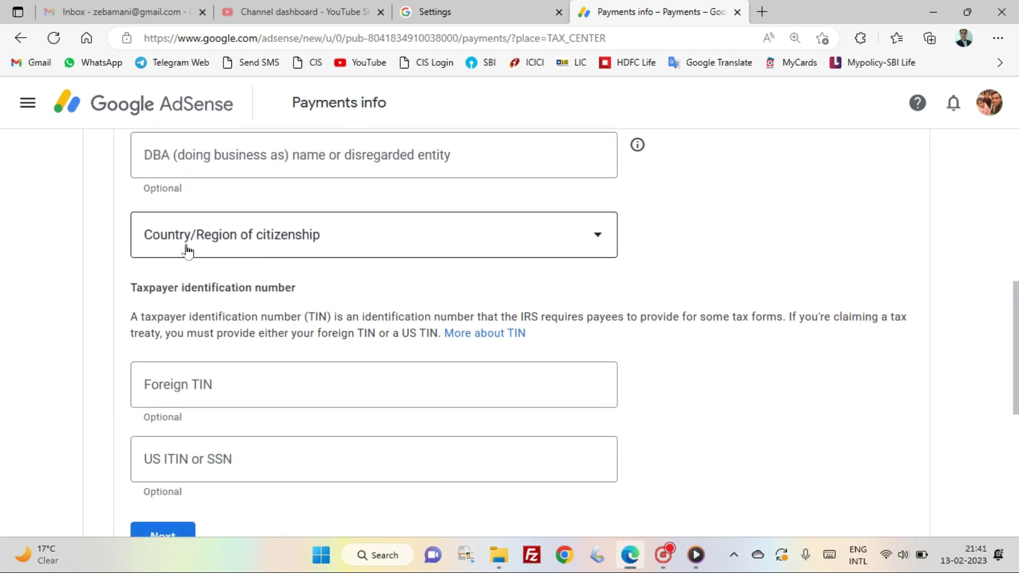
pyautogui.click(215, 246)
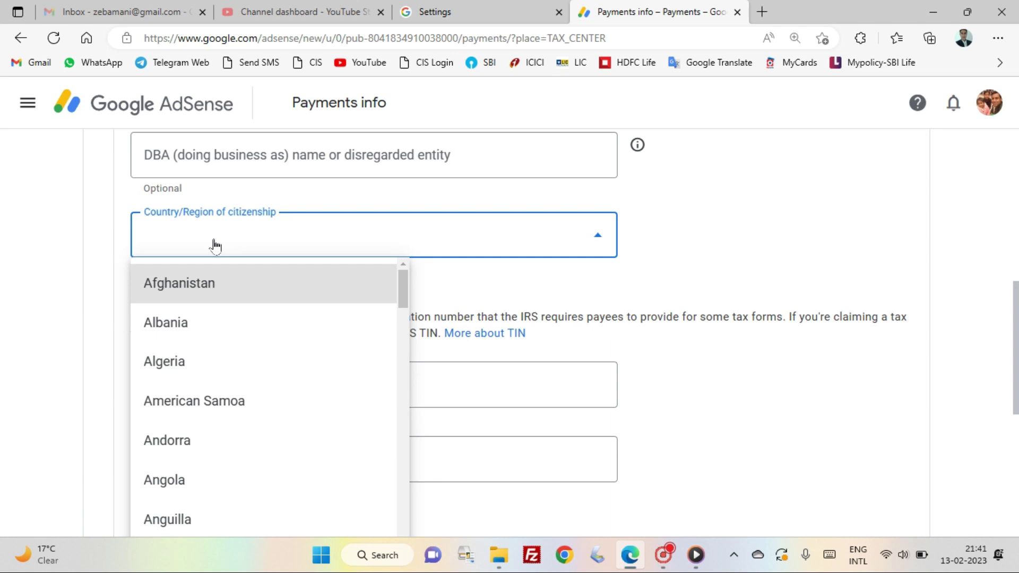
pyautogui.write('gui')
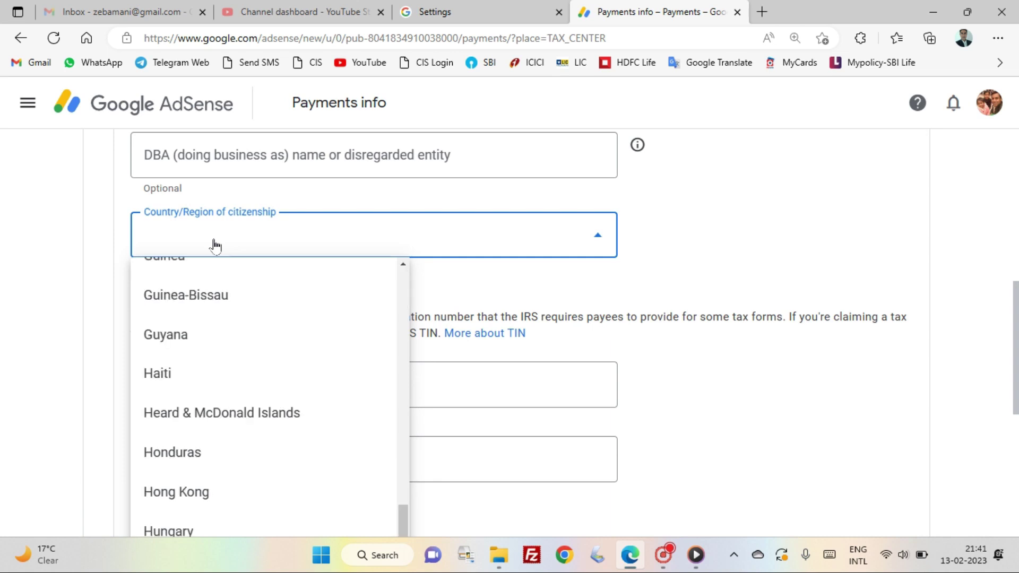
pyautogui.moveTo(1017, 382); pyautogui.dragTo(1017, 435)
pyautogui.press('Return')
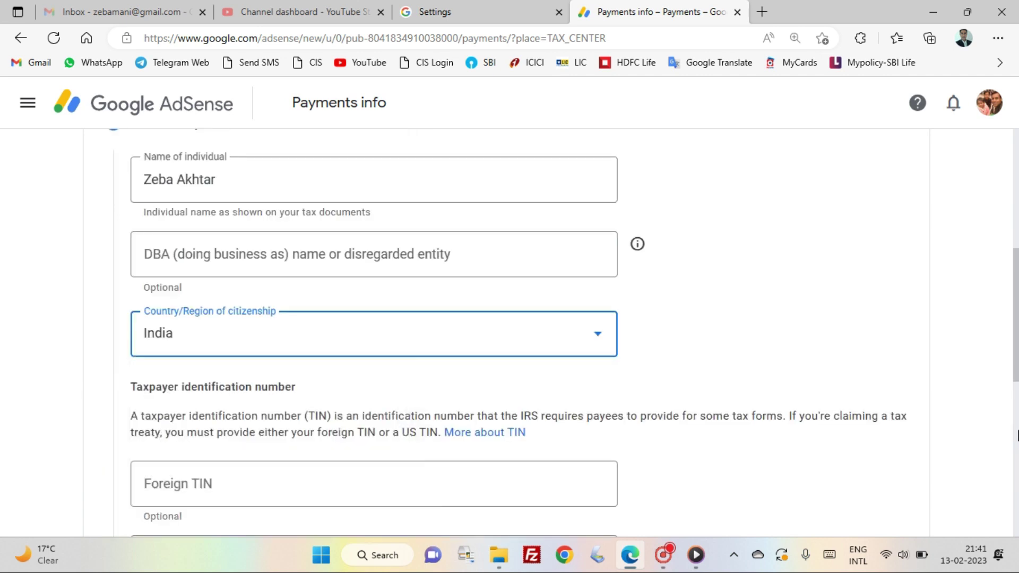
pyautogui.press('Tab')
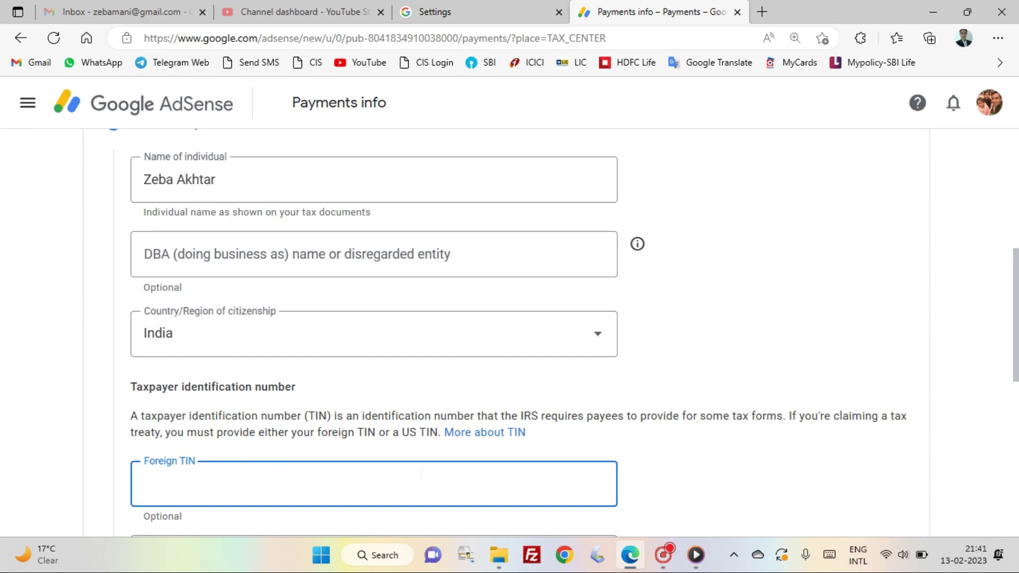
pyautogui.scroll(-3, 416, 462)
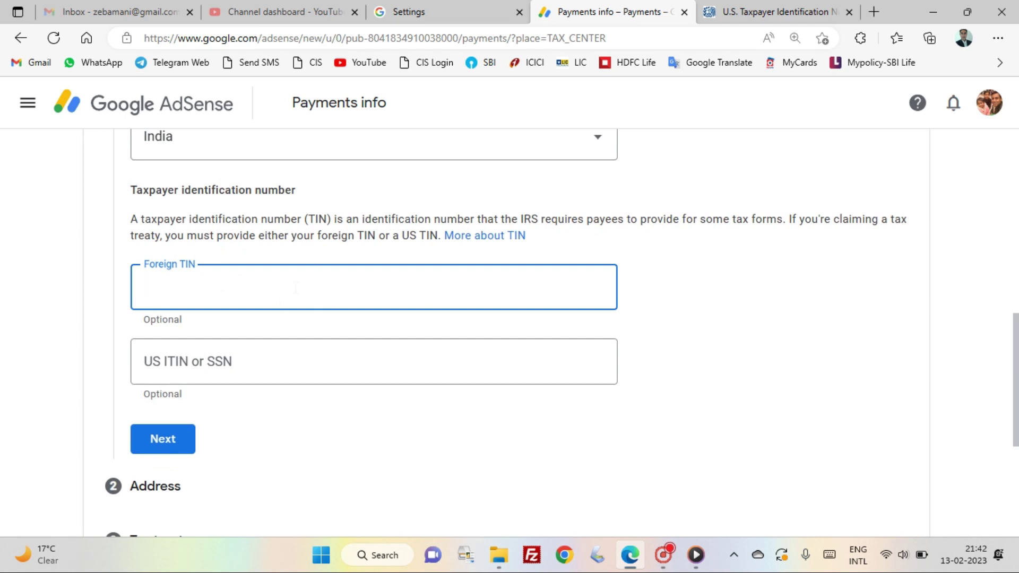
pyautogui.hotkey('ctrl', 'v')
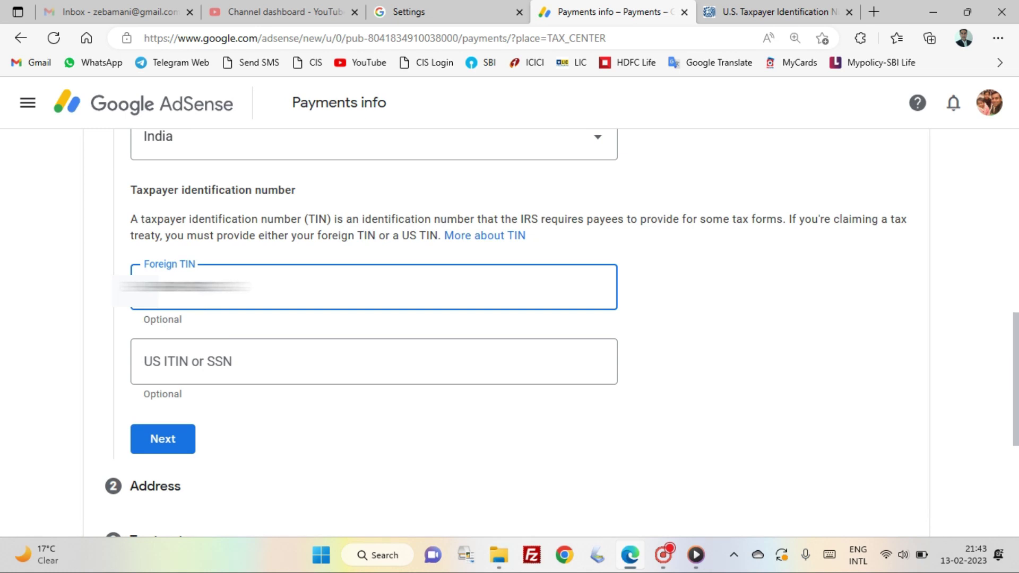
# - Fill the permanent residence address in Assam, India, with the postal address marked as the same
pyautogui.click(170, 441)
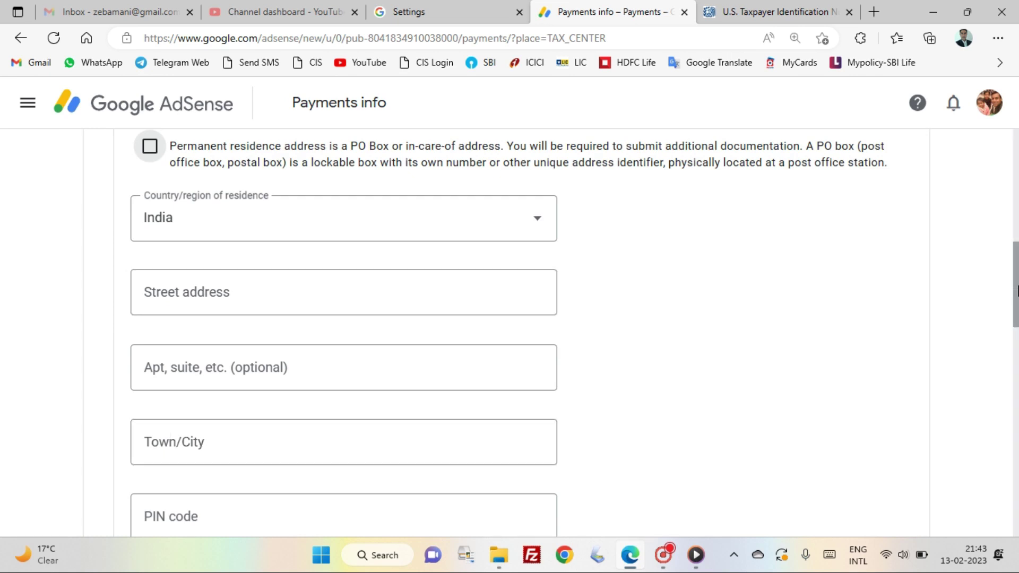
pyautogui.moveTo(1016, 291)
pyautogui.mouseDown()
pyautogui.moveTo(1015, 452)
pyautogui.moveTo(1015, 276)
pyautogui.mouseUp()
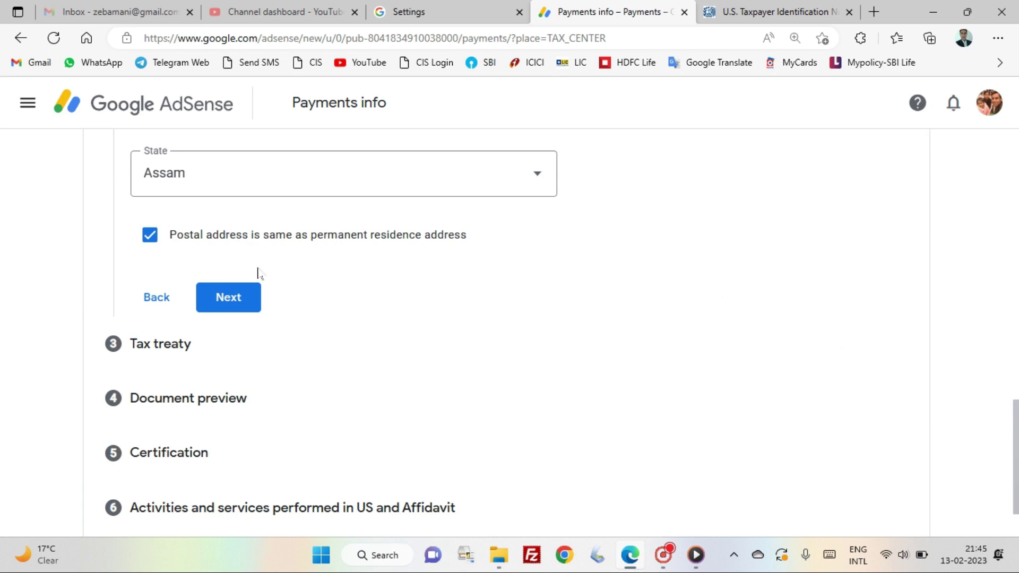
# - Claim a reduced treaty withholding rate with India as treaty country and tick Resident of country/region
pyautogui.click(248, 298)
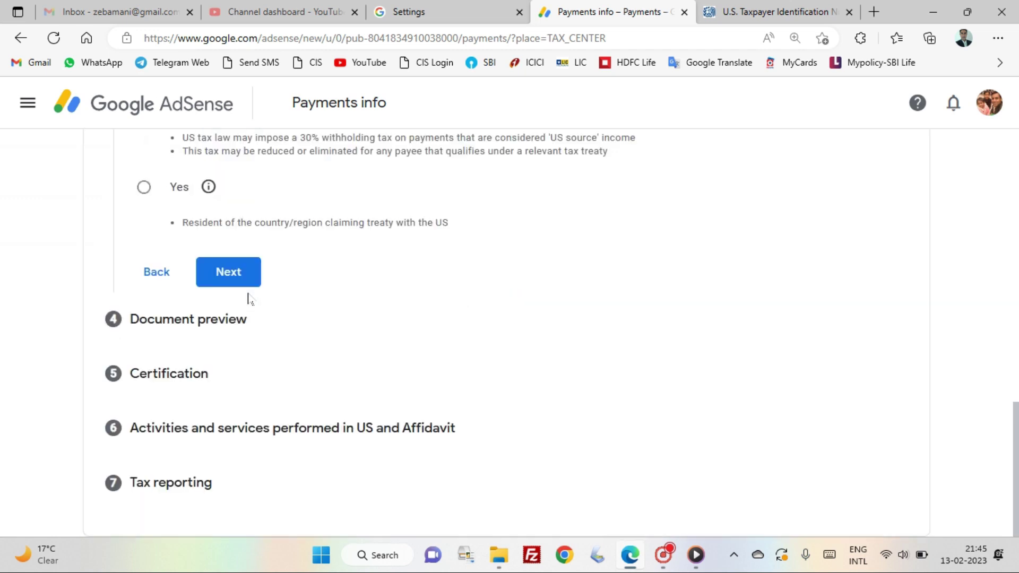
pyautogui.scroll(4, 1014, 477)
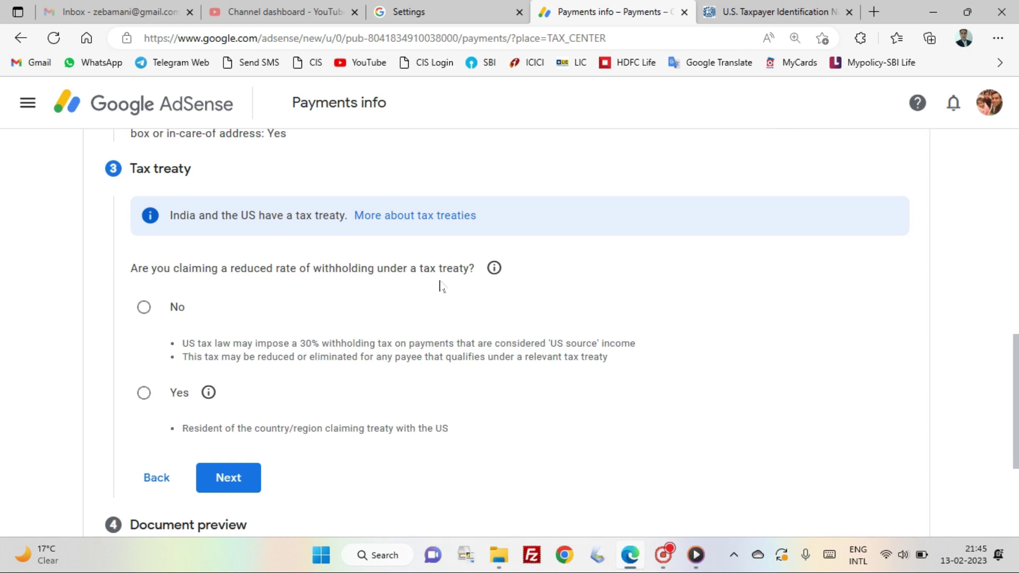
pyautogui.click(144, 394)
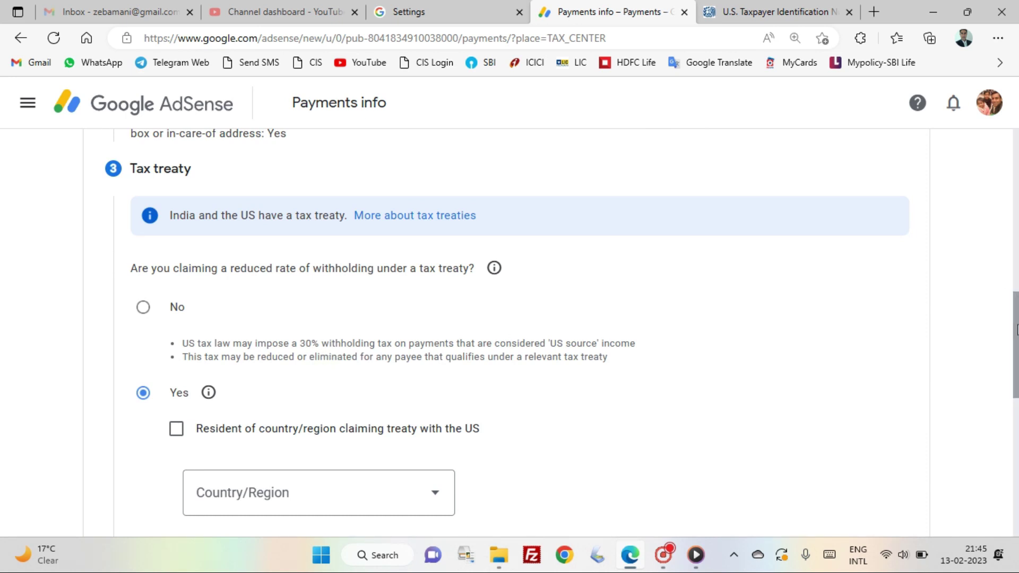
pyautogui.moveTo(1016, 329); pyautogui.dragTo(1017, 373)
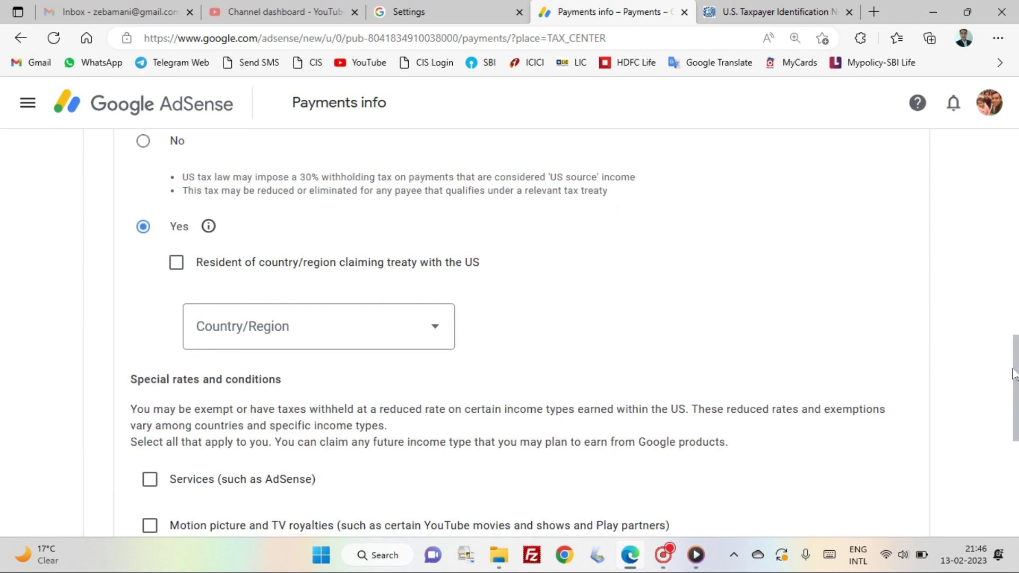
pyautogui.click(363, 338)
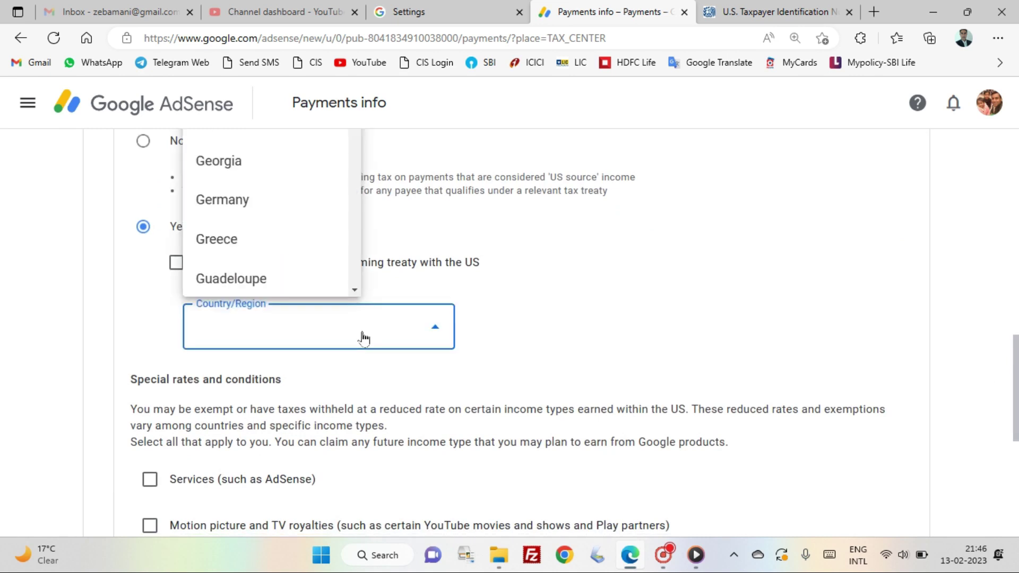
pyautogui.write('ireland')
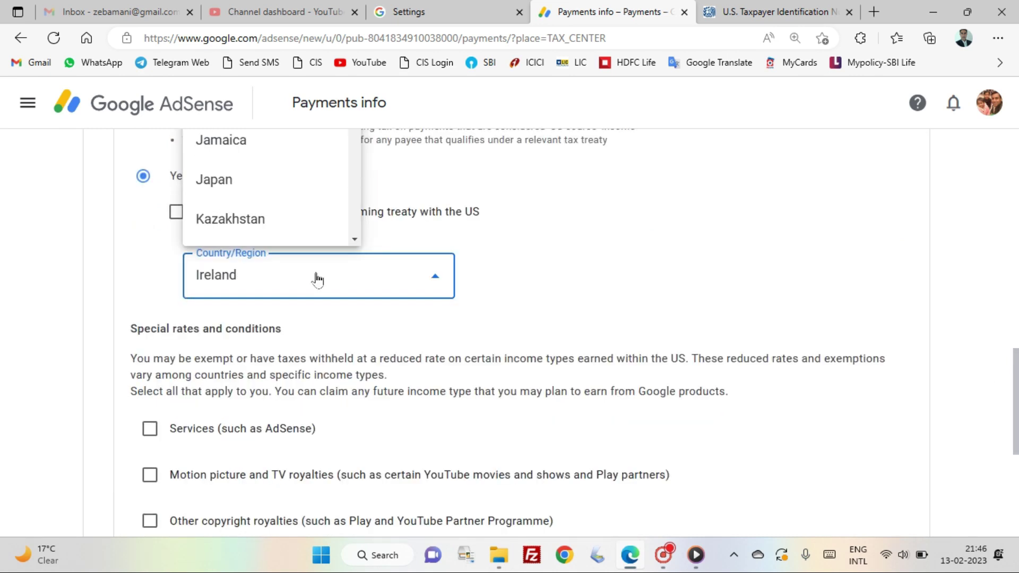
pyautogui.write('india')
pyautogui.press('Return')
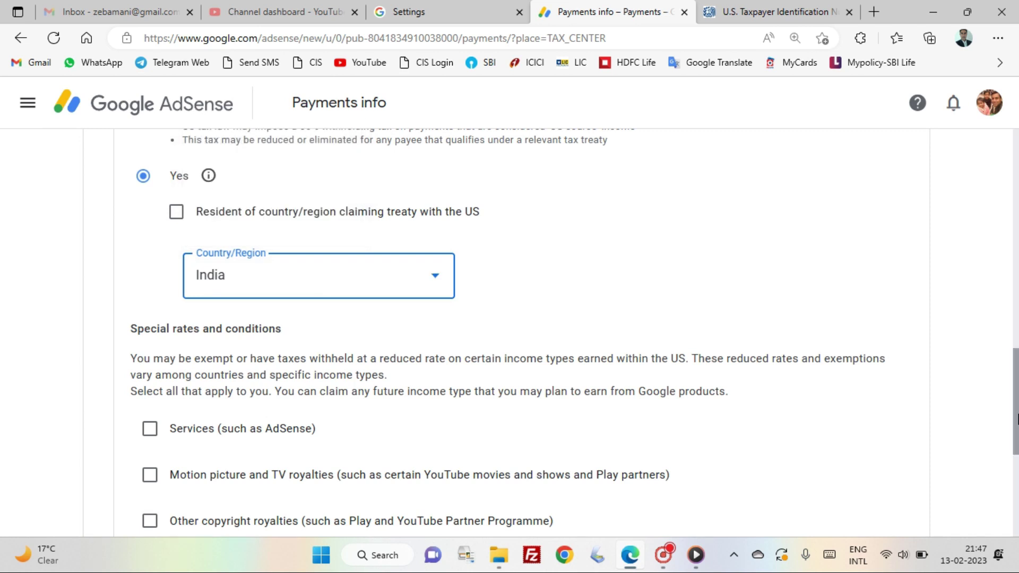
pyautogui.moveTo(1016, 418)
pyautogui.mouseDown()
pyautogui.moveTo(1015, 435)
pyautogui.moveTo(1016, 425)
pyautogui.mouseUp()
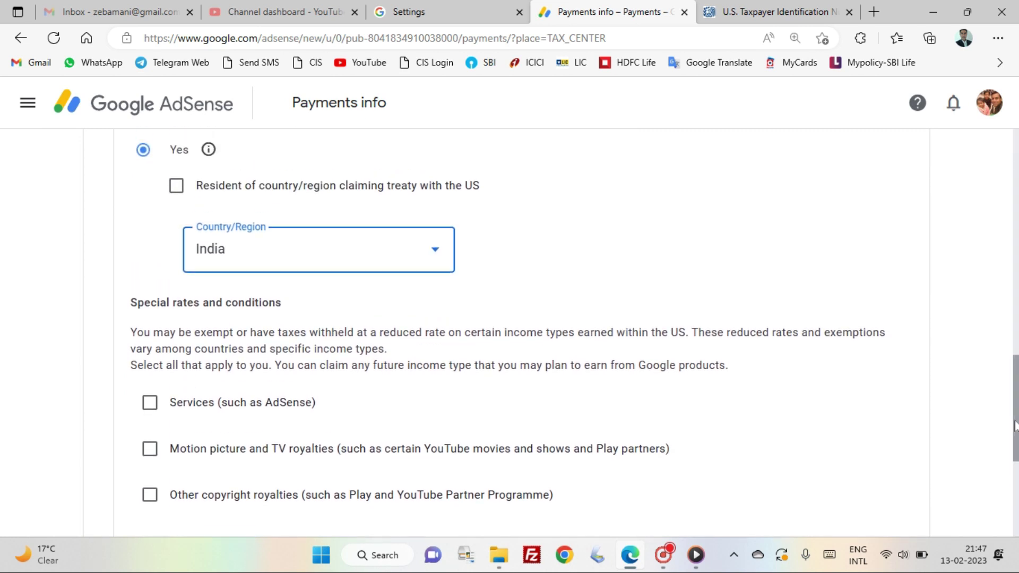
pyautogui.click(175, 186)
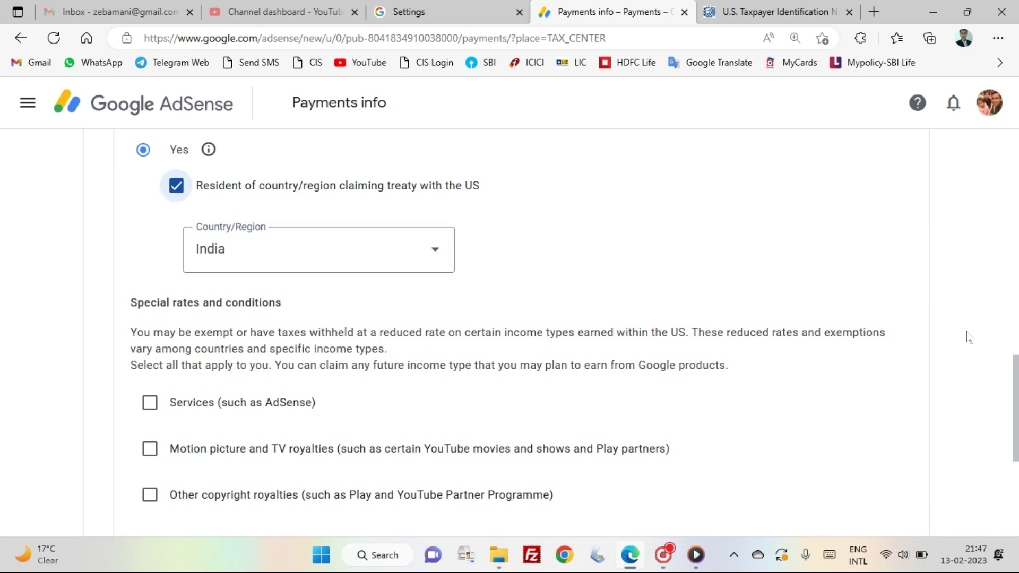
pyautogui.scroll(-3, 1015, 392)
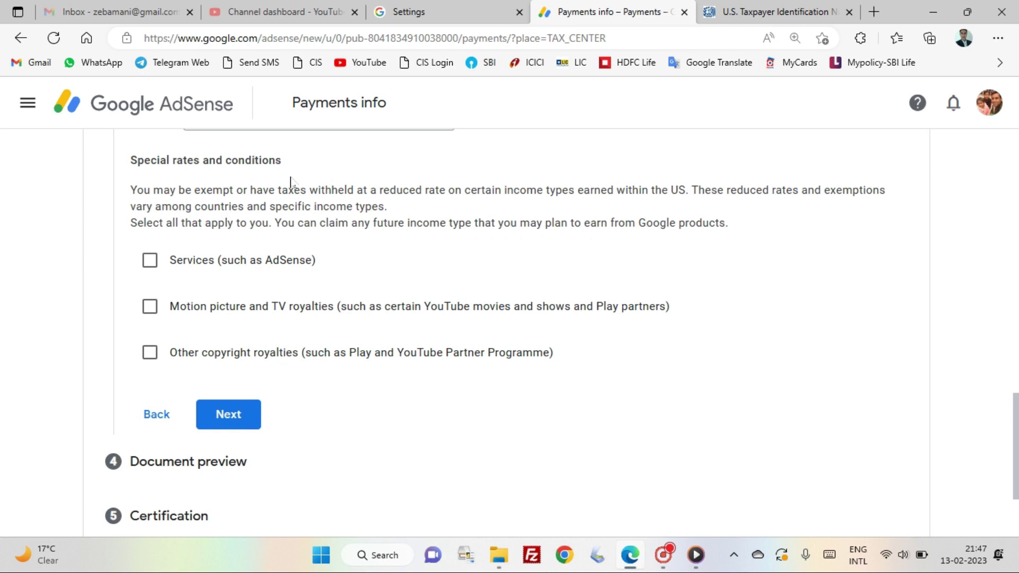
# - Claim Services income at 0% under Article 7 paragraph 1, and tick Motion picture and TV royalties
pyautogui.click(149, 260)
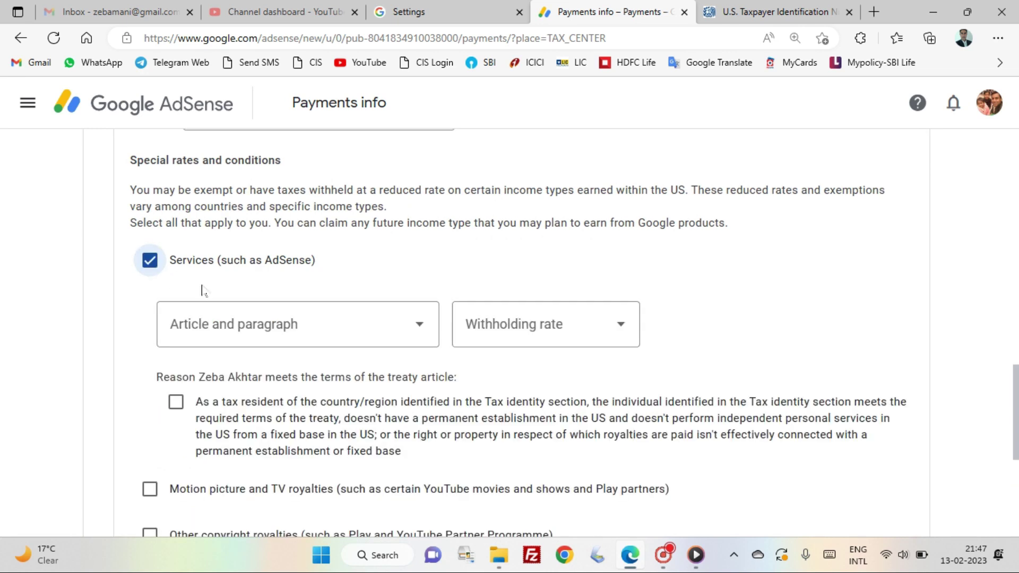
pyautogui.click(305, 339)
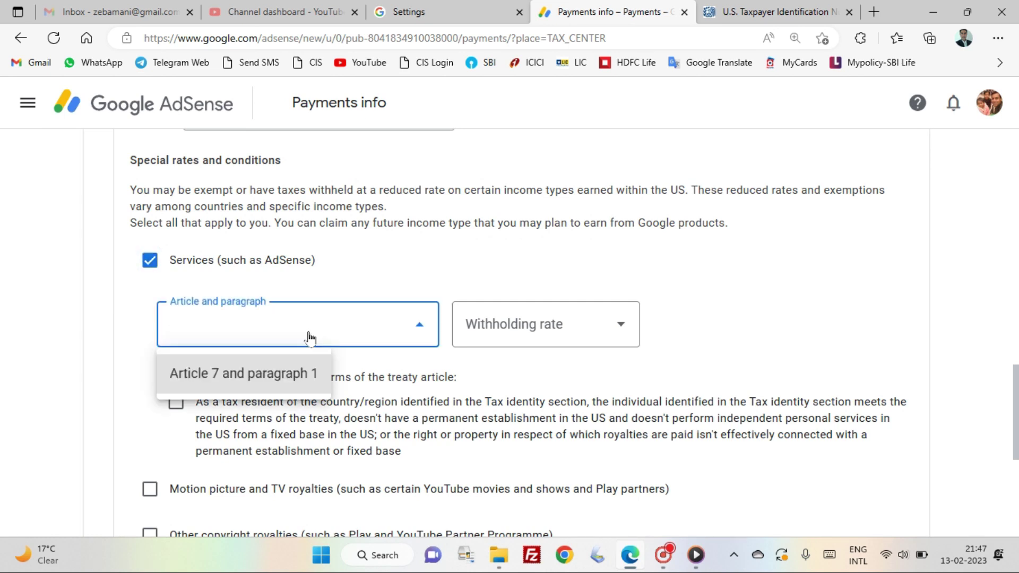
pyautogui.click(201, 374)
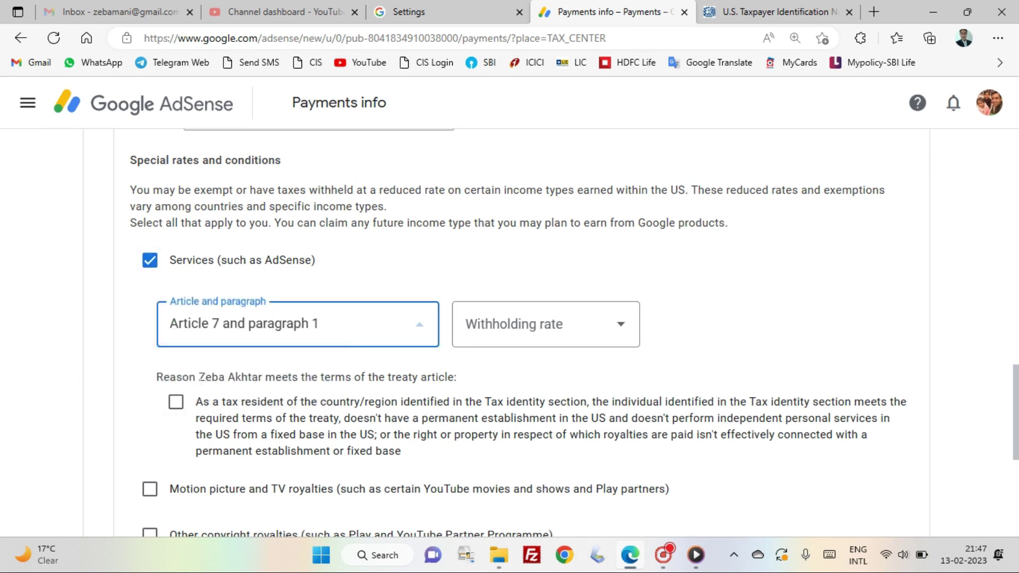
pyautogui.click(548, 325)
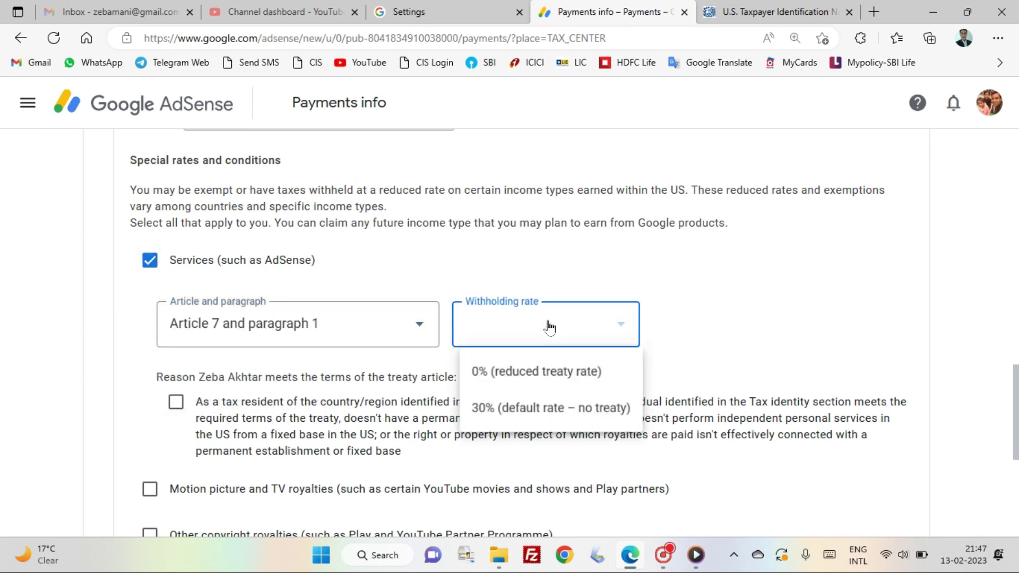
pyautogui.click(492, 382)
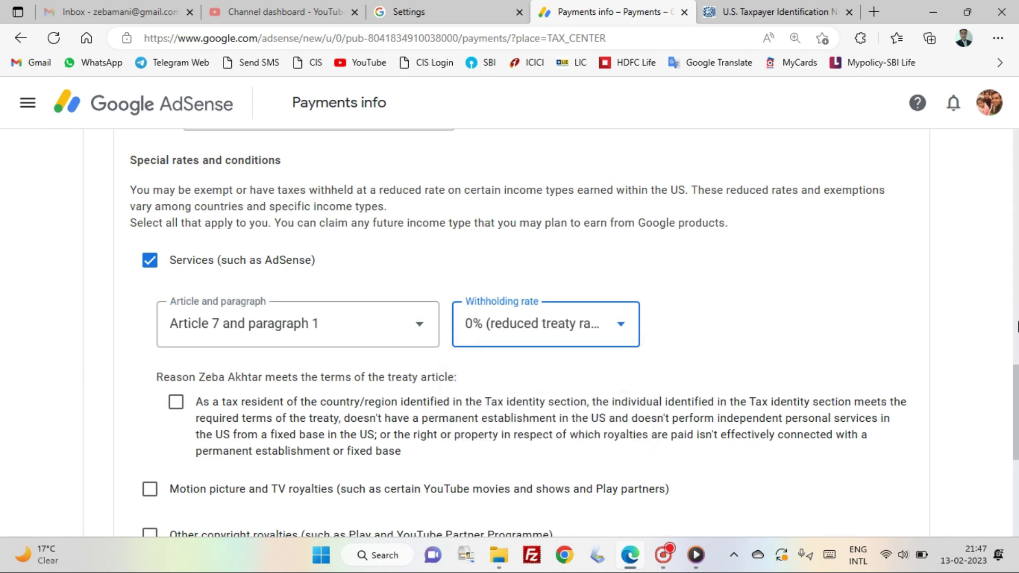
pyautogui.scroll(-2, 1015, 402)
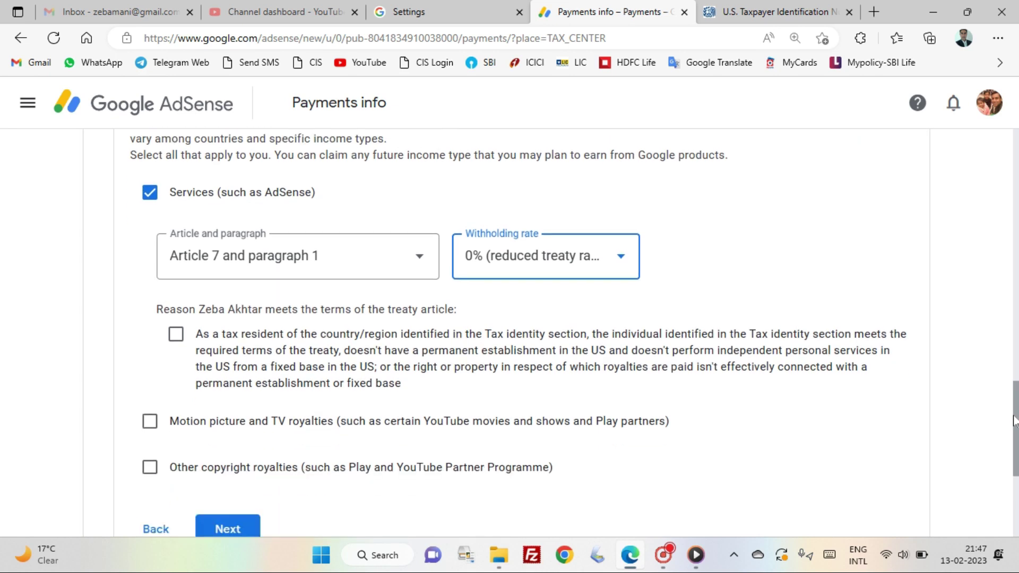
pyautogui.click(177, 288)
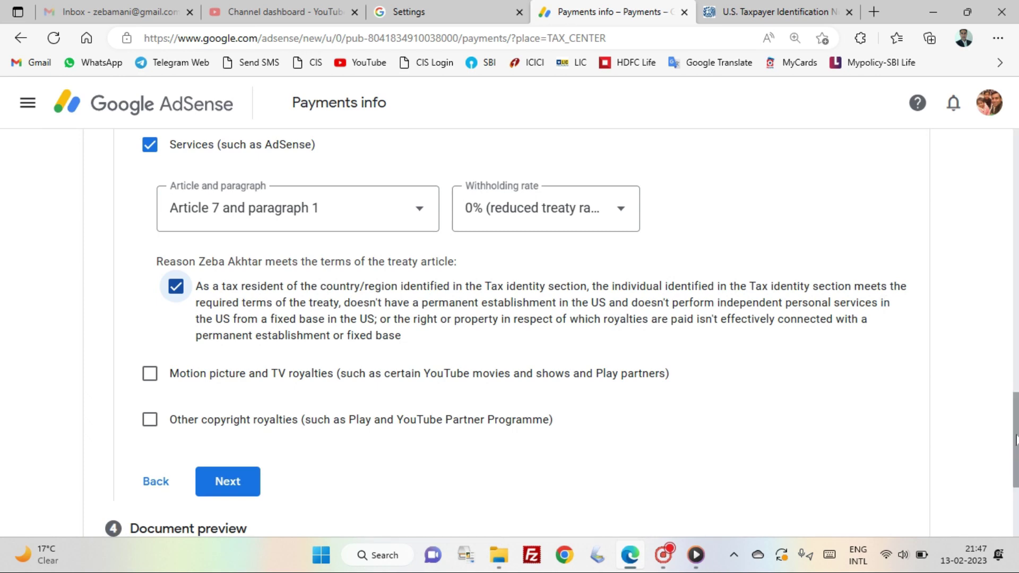
pyautogui.scroll(-2, 1016, 439)
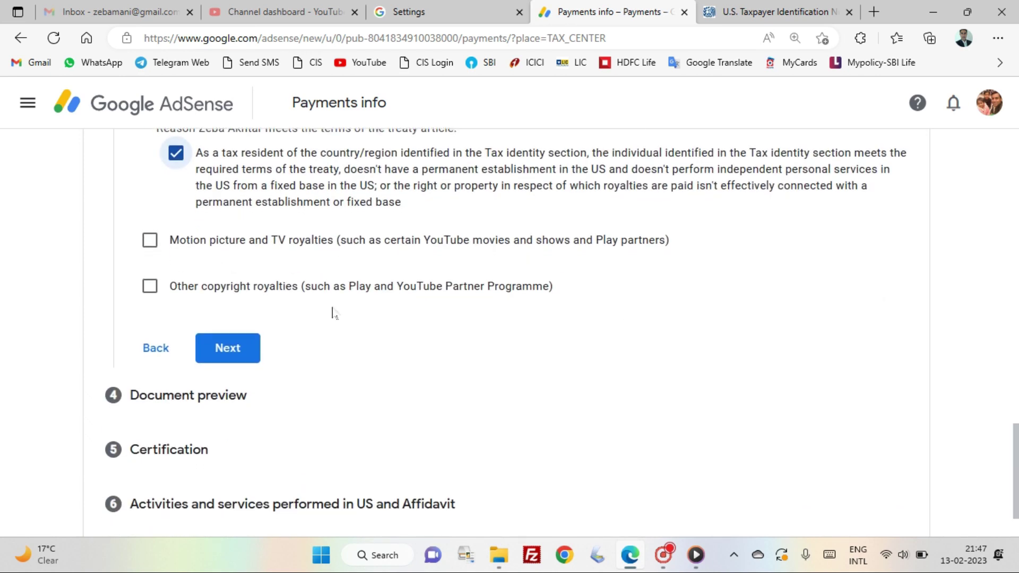
pyautogui.click(150, 242)
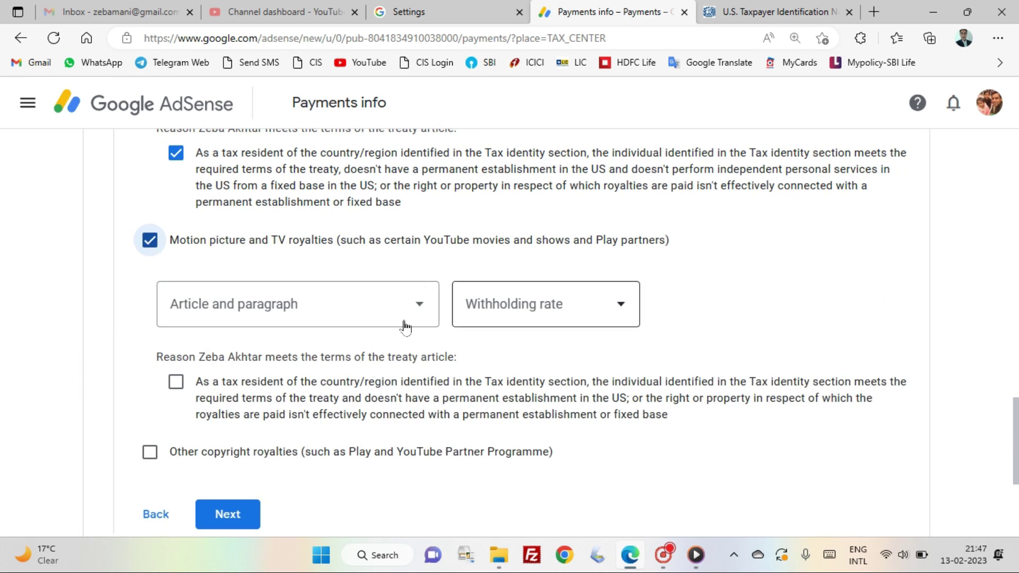
# - Set motion picture royalties to Article 12 paragraph 2A II at 15% and confirm the treaty terms
pyautogui.click(296, 306)
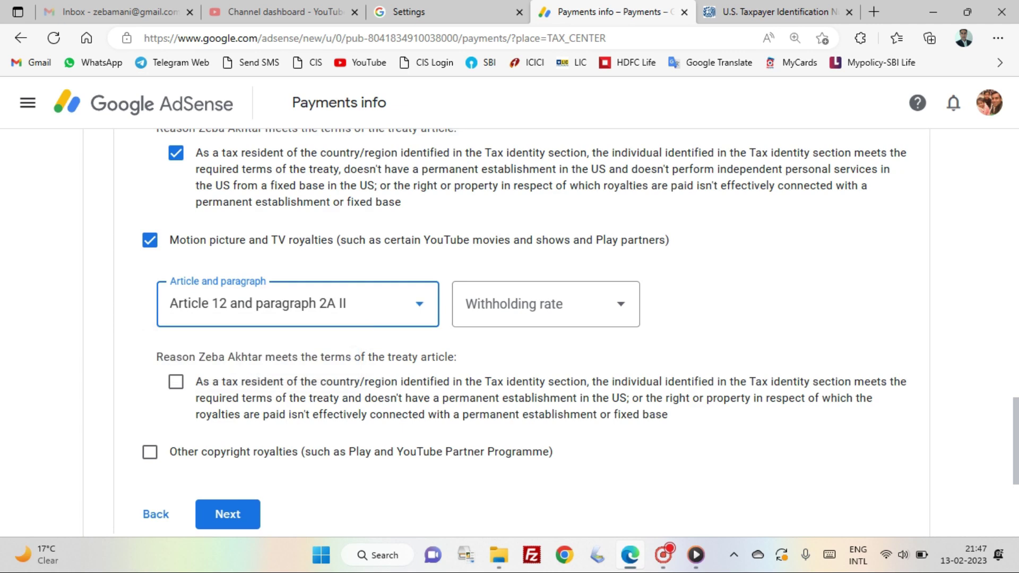
pyautogui.click(543, 306)
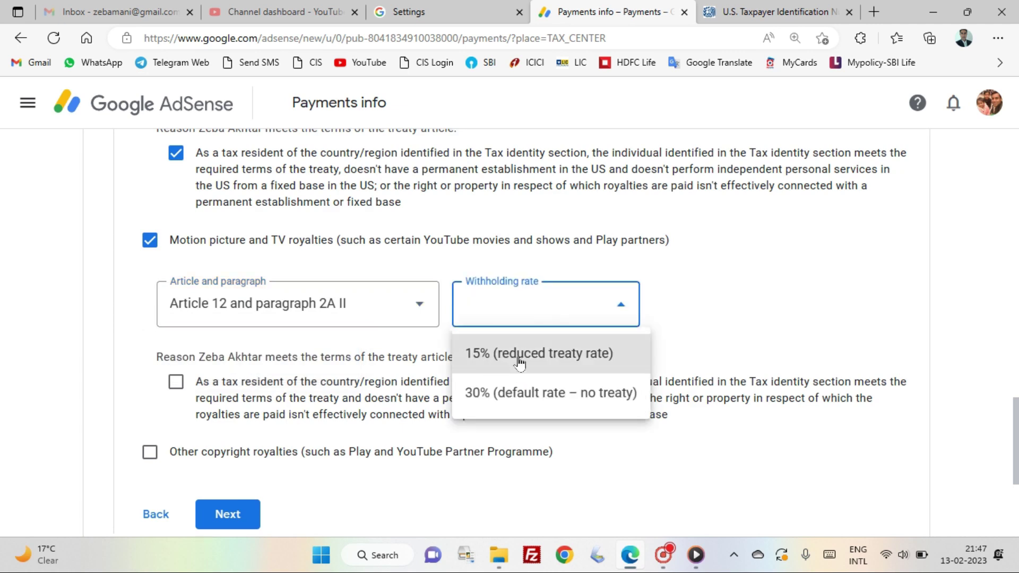
pyautogui.click(528, 356)
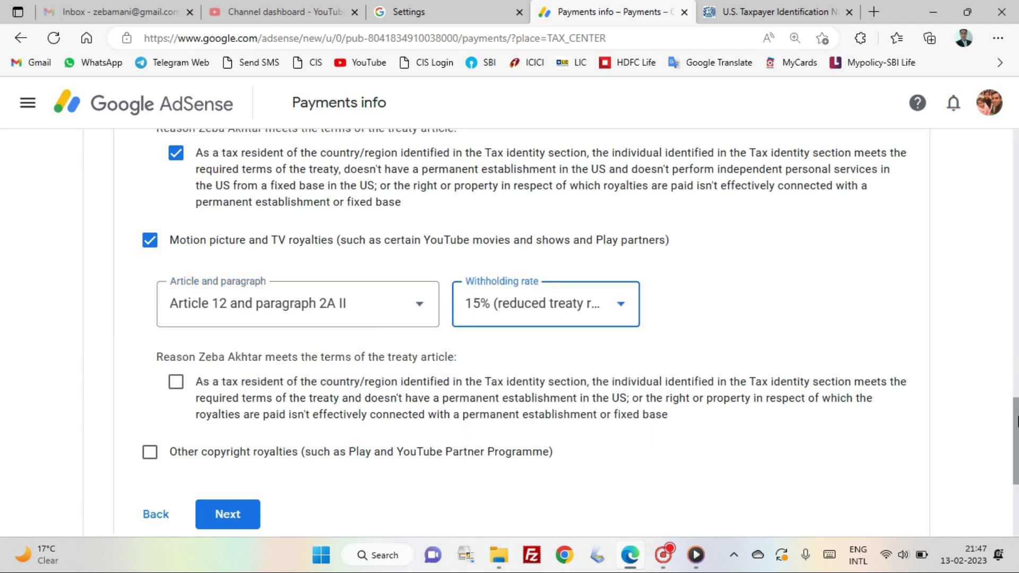
pyautogui.scroll(-3, 1017, 425)
pyautogui.scroll(1, 1016, 425)
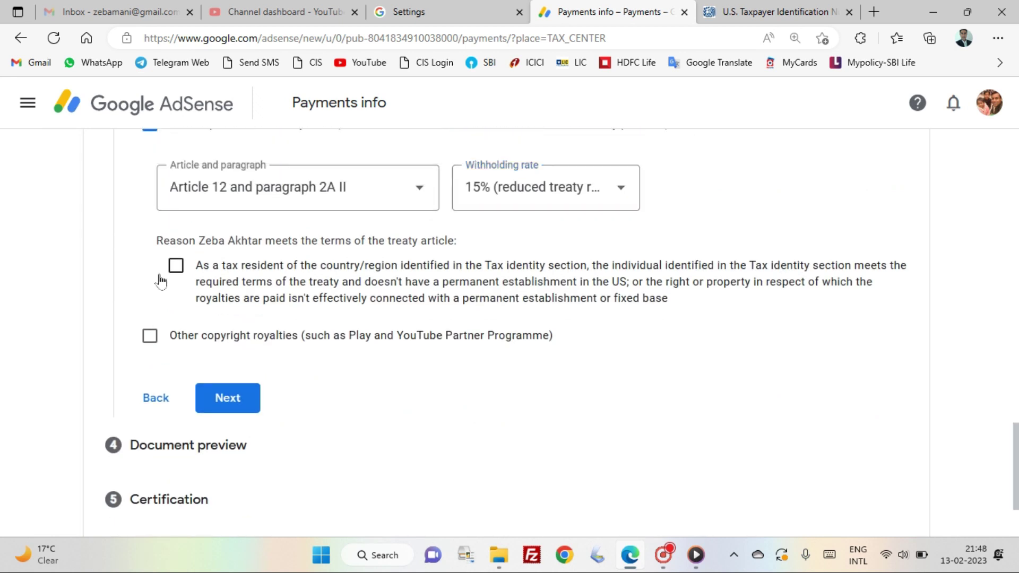
pyautogui.click(175, 268)
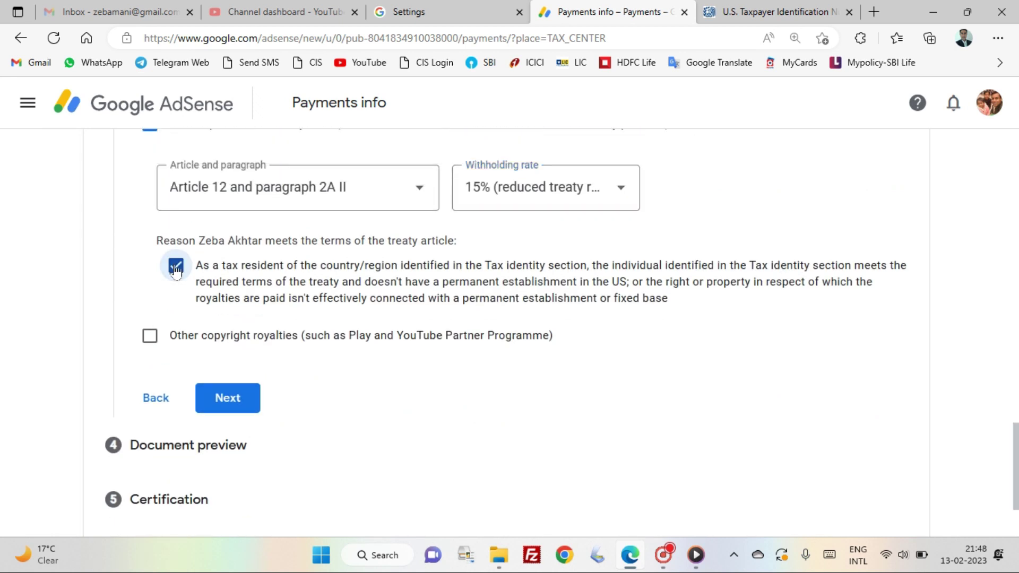
# - Add Other copyright royalties at 15% under Article 12 paragraph 2A II and continue to Document preview
pyautogui.click(150, 337)
pyautogui.click(349, 409)
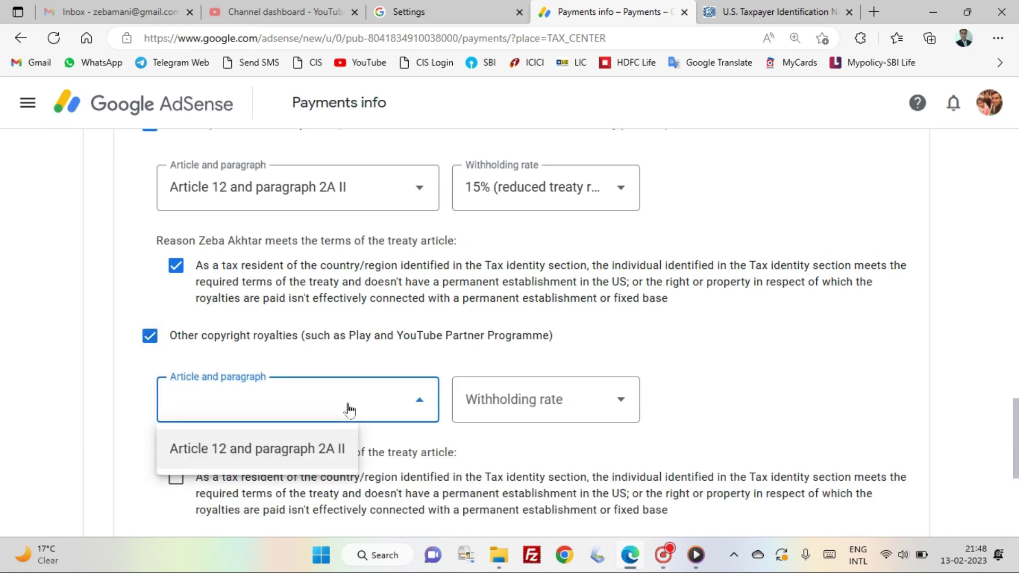
pyautogui.click(271, 449)
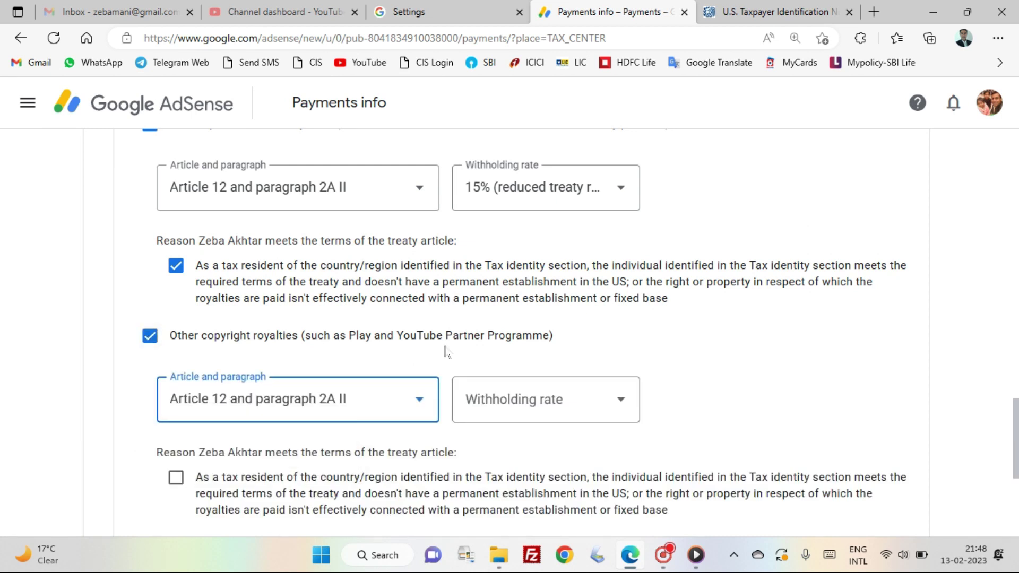
pyautogui.click(543, 410)
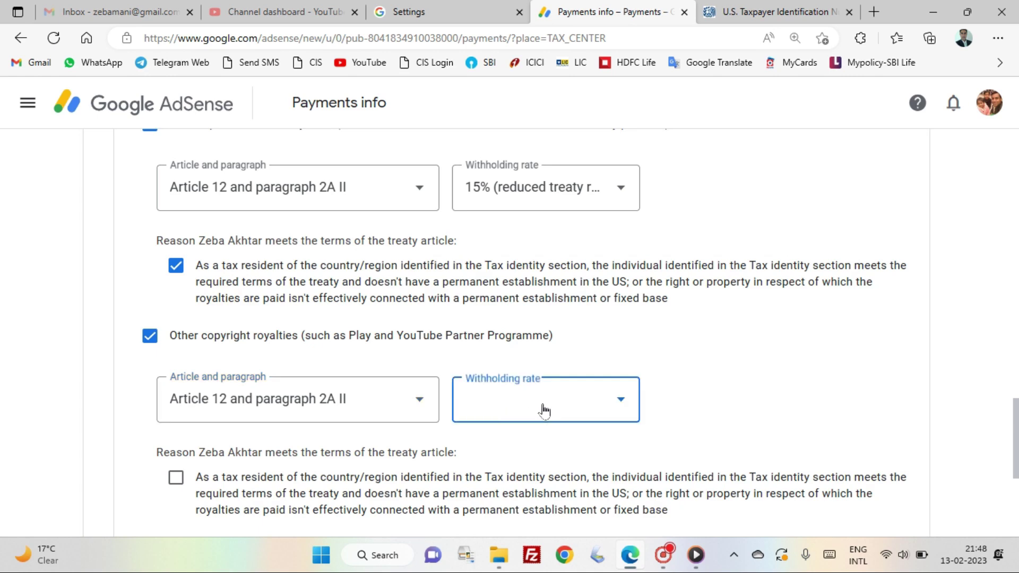
pyautogui.click(523, 456)
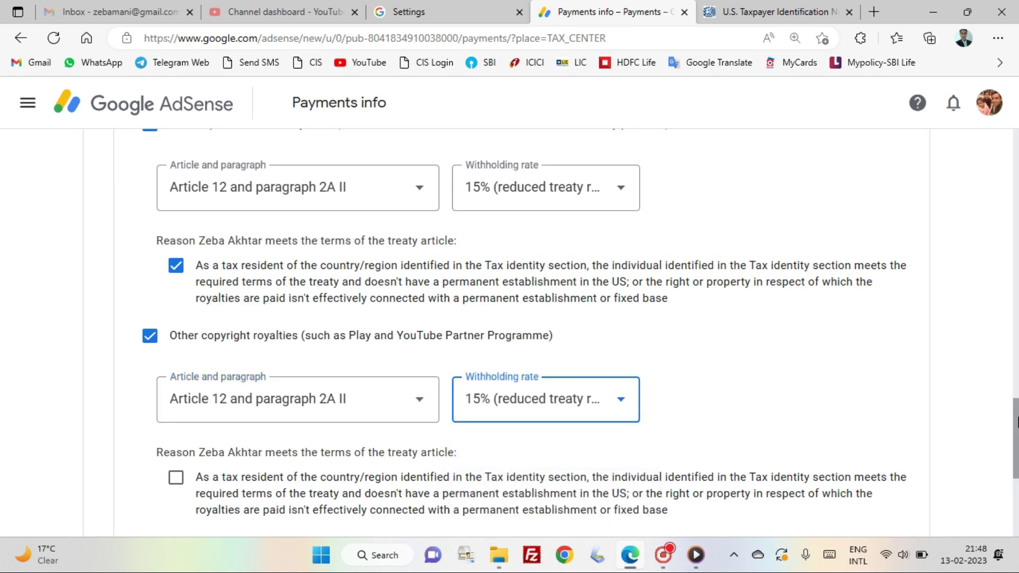
pyautogui.scroll(-4, 1017, 422)
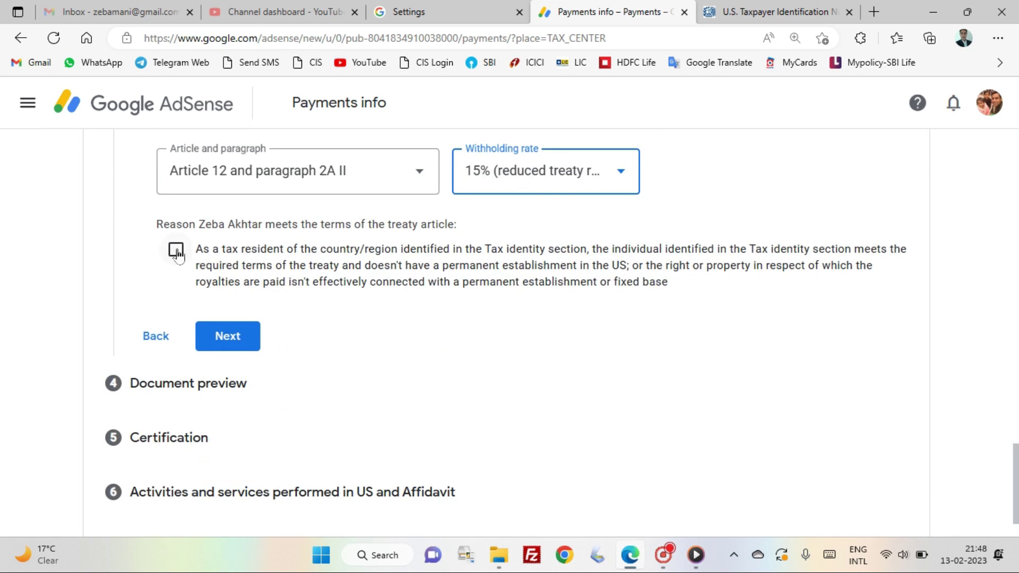
pyautogui.click(176, 250)
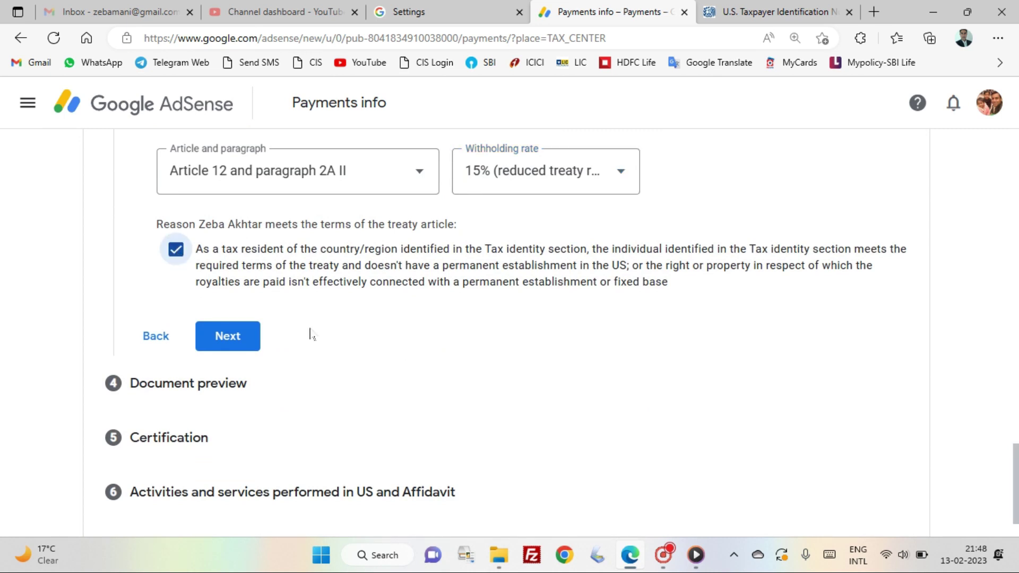
pyautogui.click(239, 338)
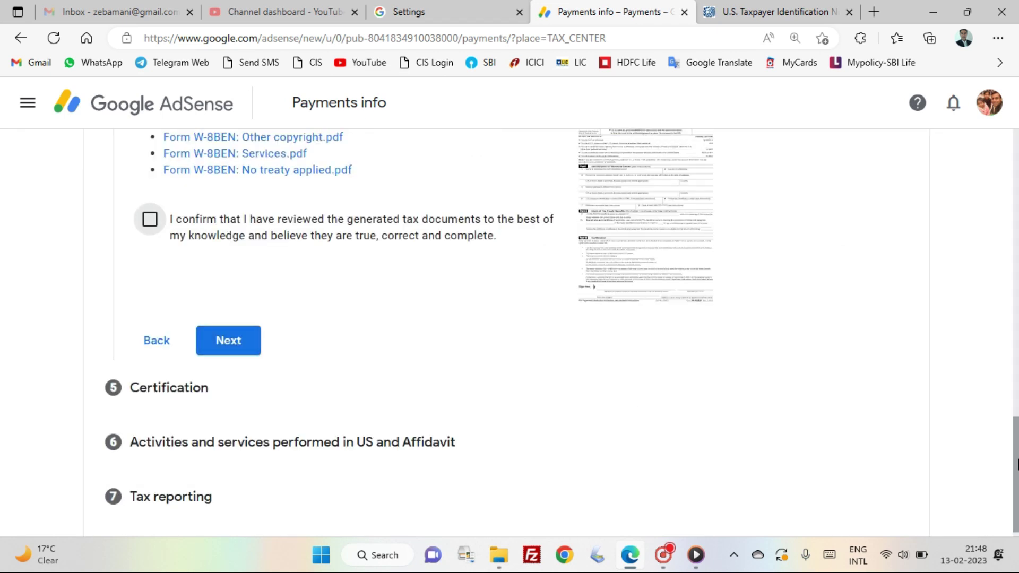
# - Confirm the four generated W-8BEN documents were reviewed and continue to Certification
pyautogui.scroll(4, 1016, 465)
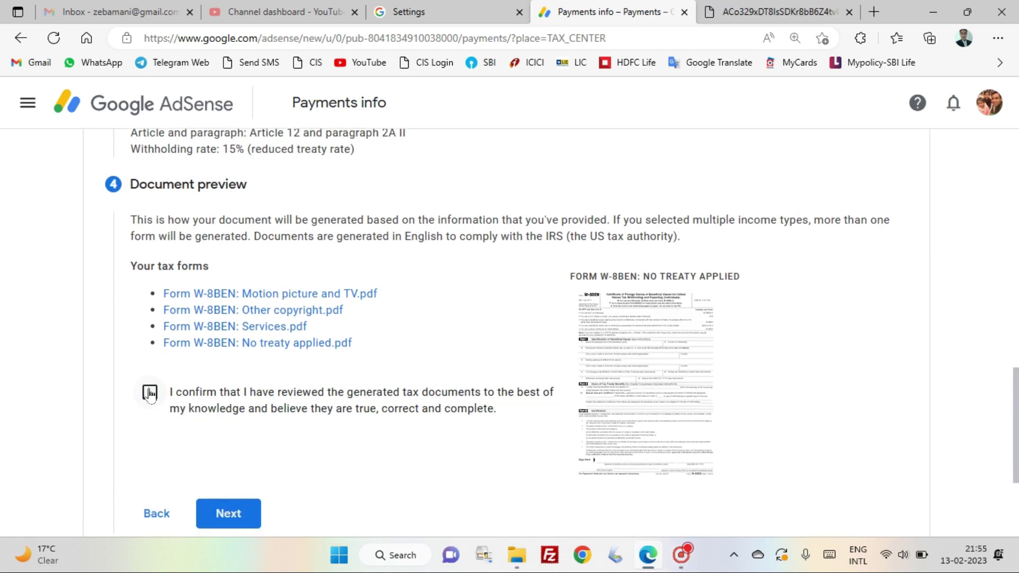
pyautogui.click(150, 393)
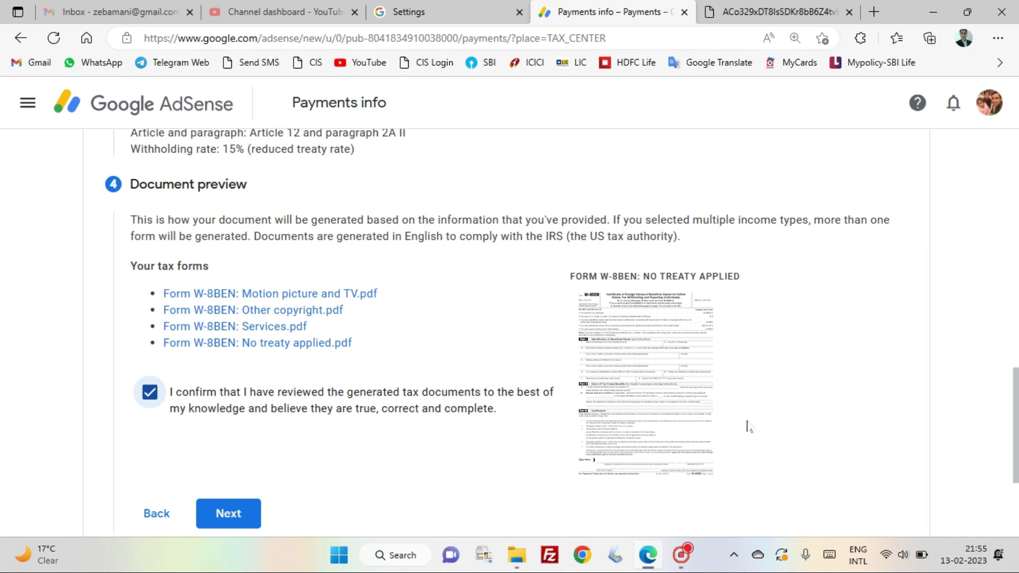
pyautogui.scroll(-2, 1017, 422)
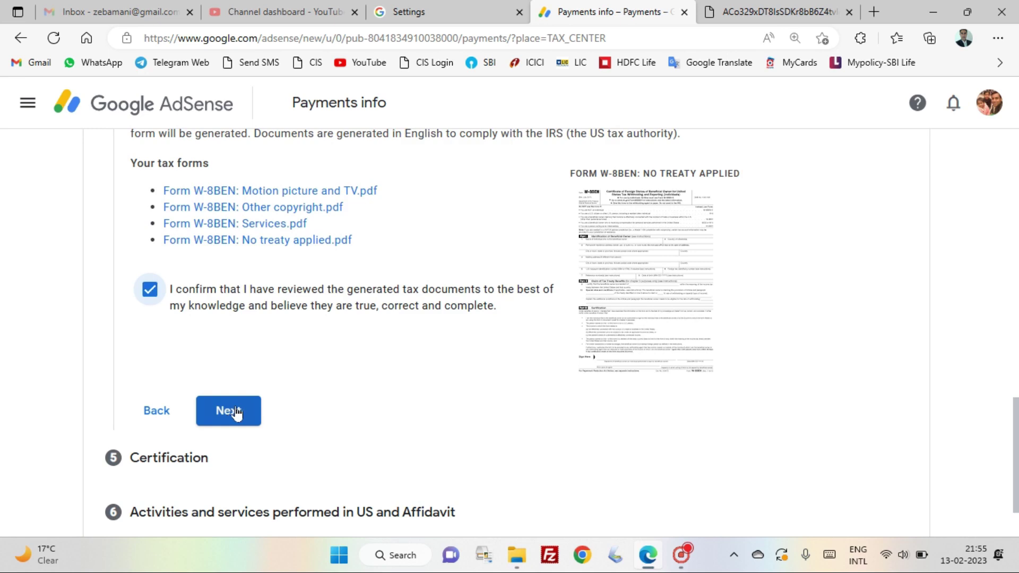
pyautogui.click(232, 412)
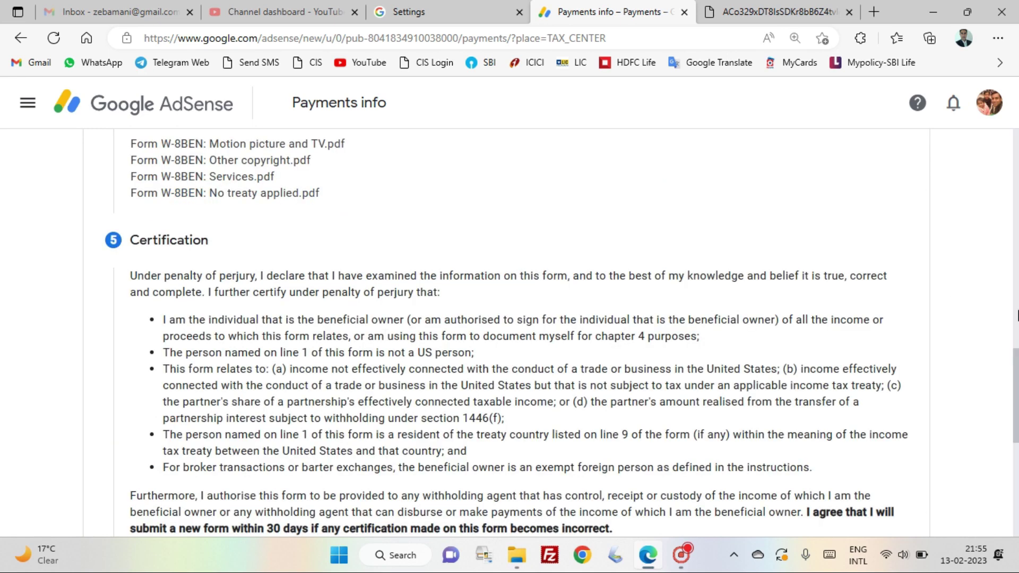
# - Sign the W-8BEN certification with the account holder's full legal name and continue
pyautogui.moveTo(1017, 386); pyautogui.dragTo(1017, 459)
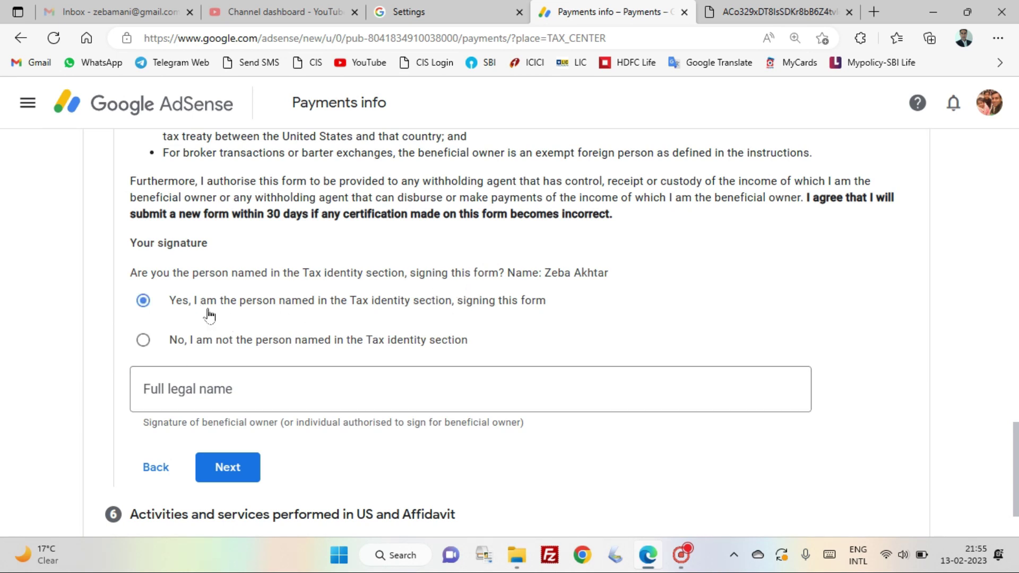
pyautogui.click(184, 385)
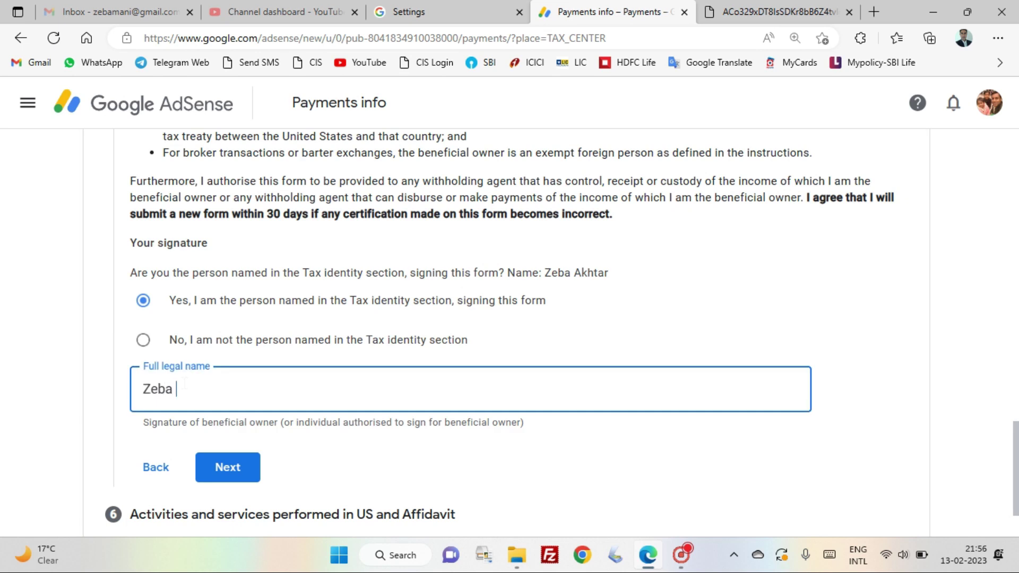
pyautogui.click(229, 468)
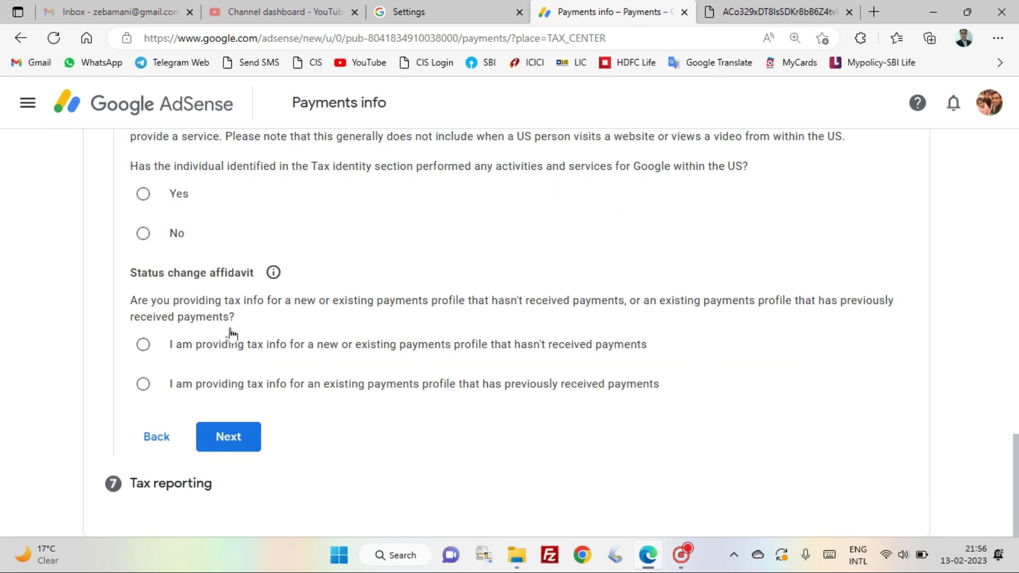
# - Answer No to US activities, certify services are performed outside the US, and declare no prior payments
pyautogui.moveTo(1016, 519); pyautogui.dragTo(1017, 488)
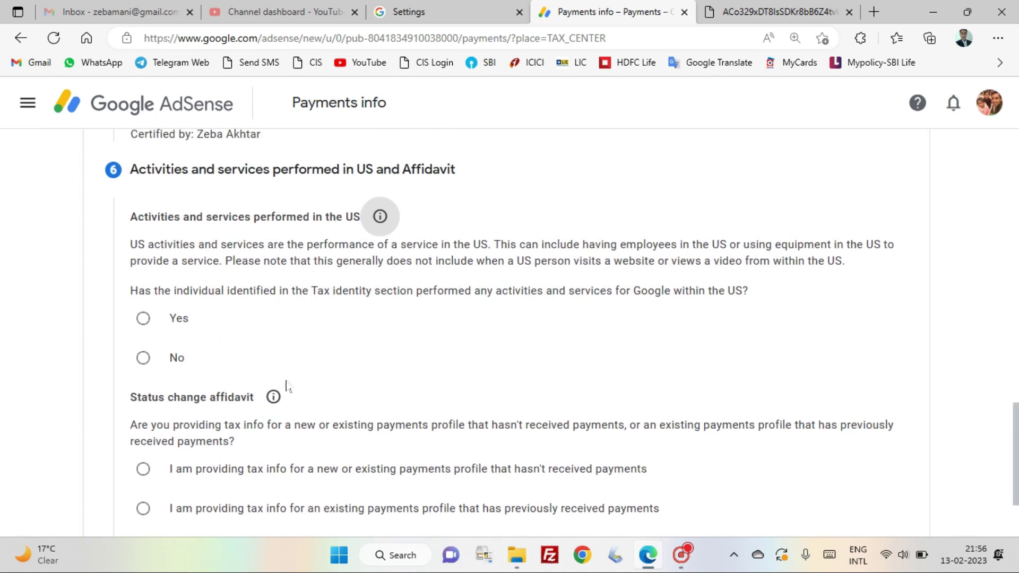
pyautogui.click(144, 359)
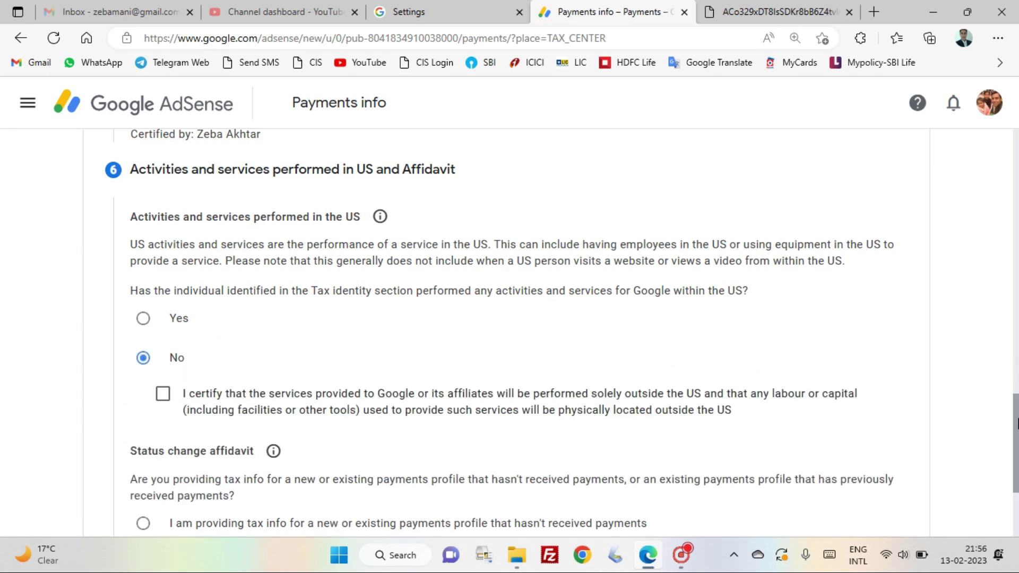
pyautogui.moveTo(1017, 425); pyautogui.dragTo(1017, 441)
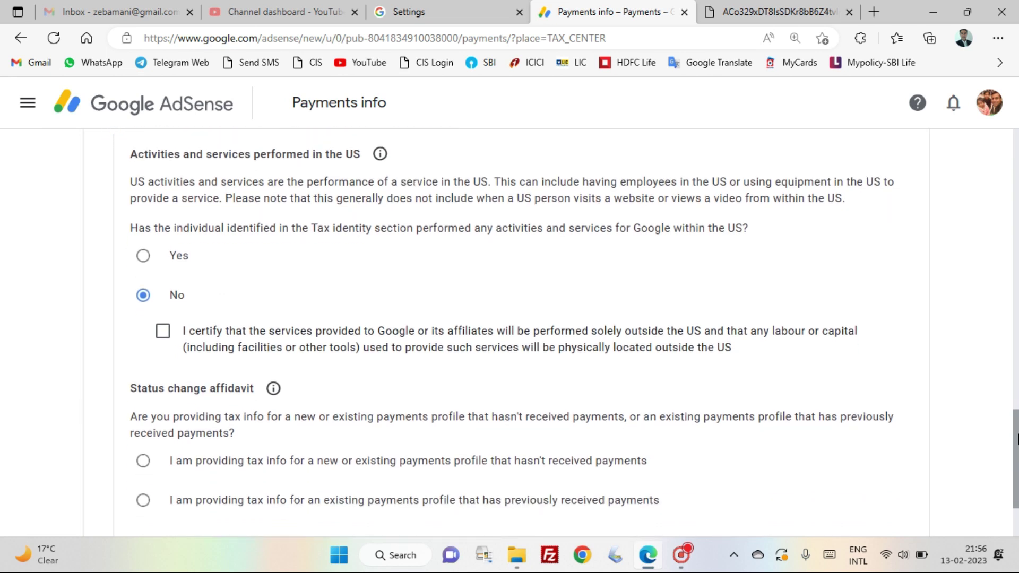
pyautogui.click(163, 332)
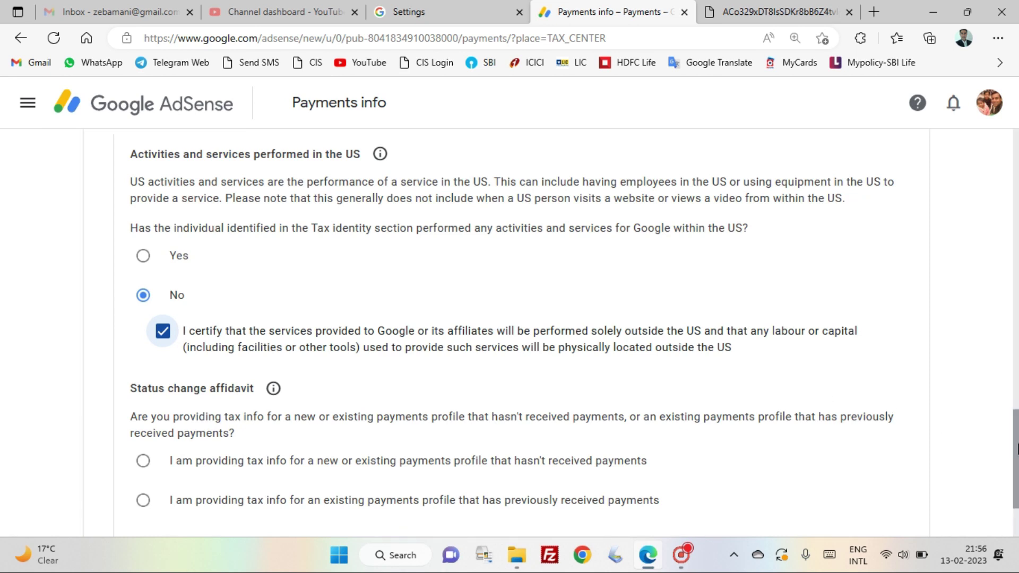
pyautogui.scroll(-2, 1016, 448)
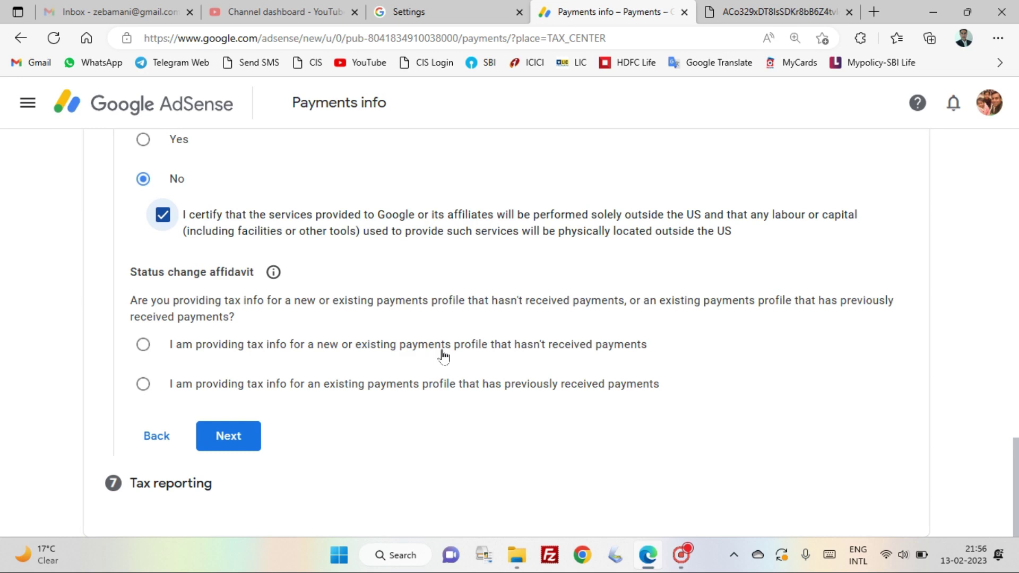
pyautogui.click(142, 346)
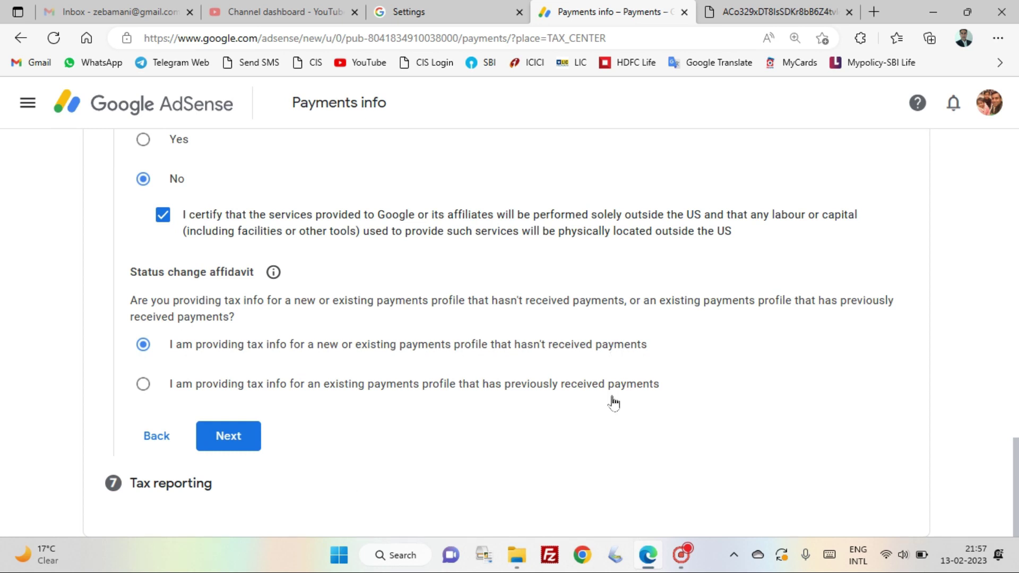
pyautogui.click(230, 436)
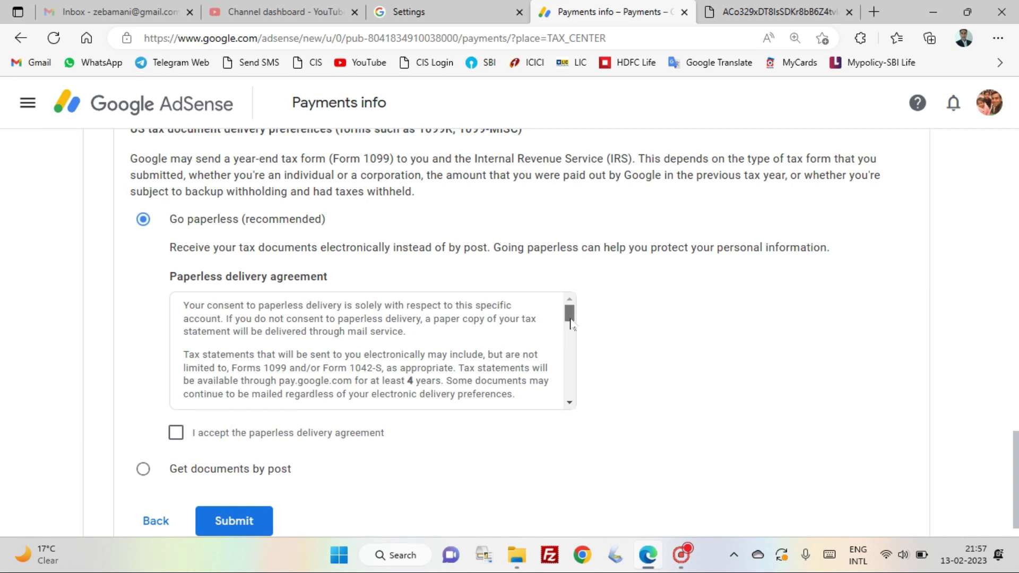
# - Accept the paperless tax delivery agreement and submit the tax form
pyautogui.moveTo(570, 319); pyautogui.dragTo(566, 411)
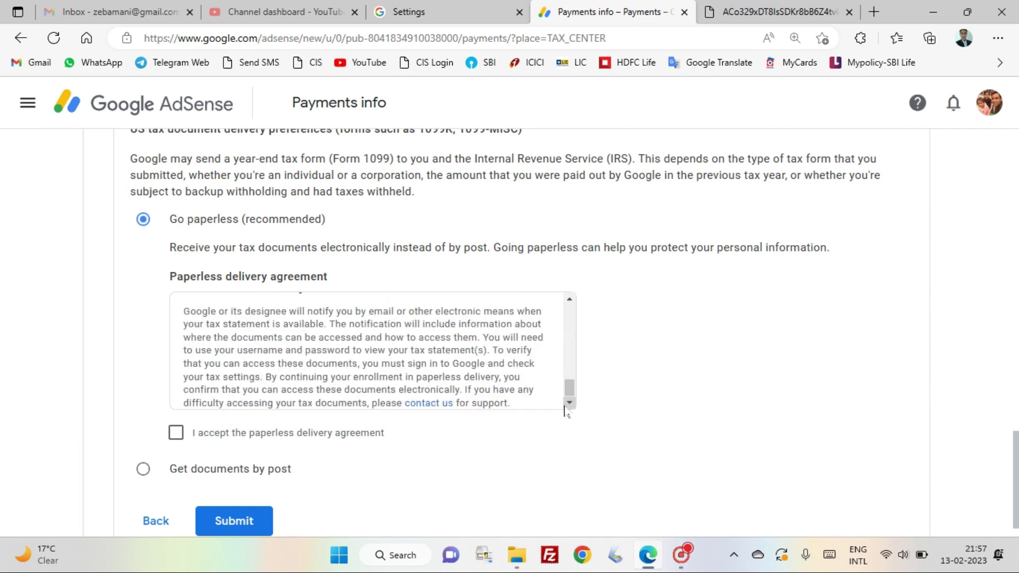
pyautogui.click(183, 436)
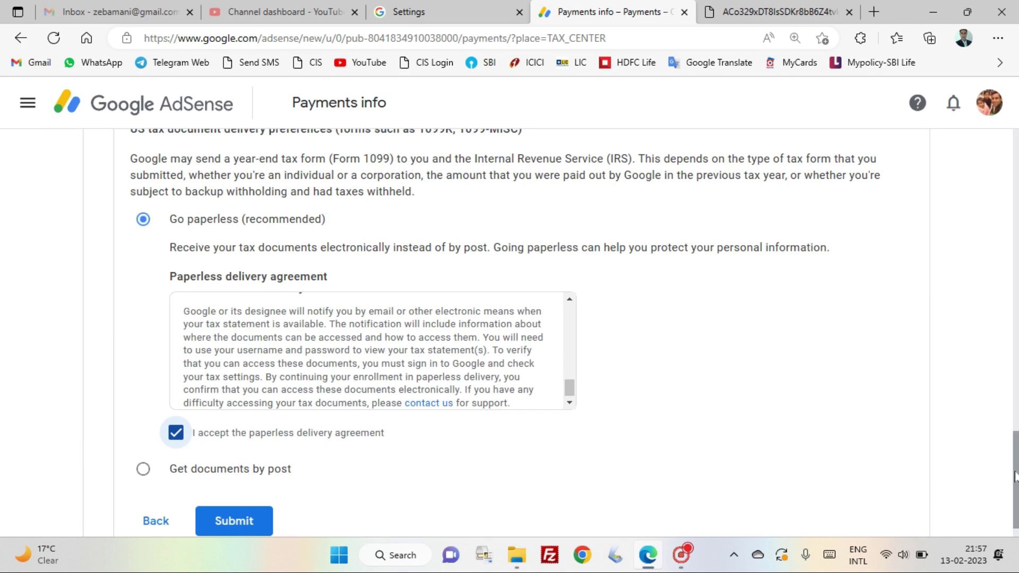
pyautogui.click(247, 521)
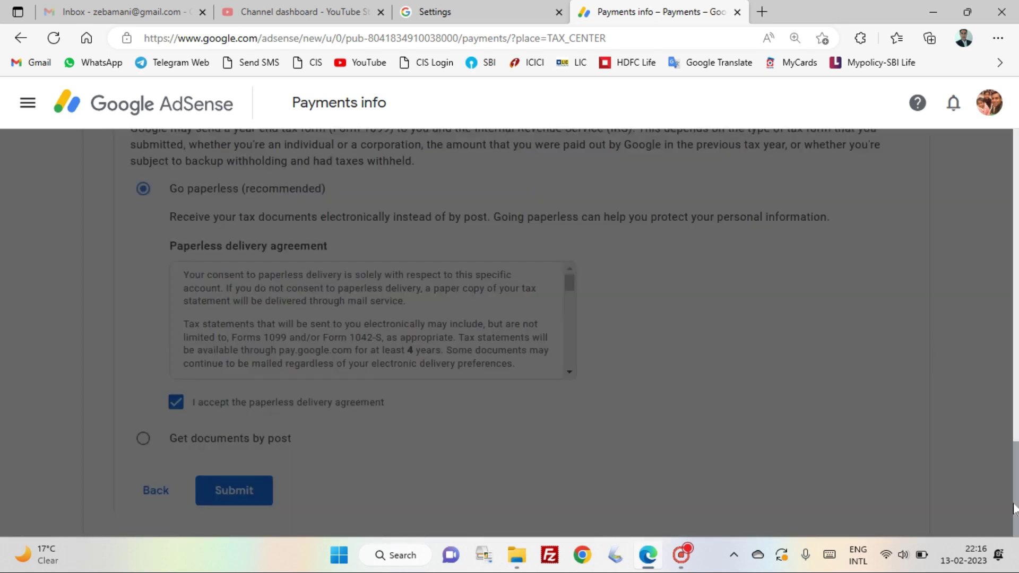
pyautogui.moveTo(1014, 508); pyautogui.dragTo(998, 387)
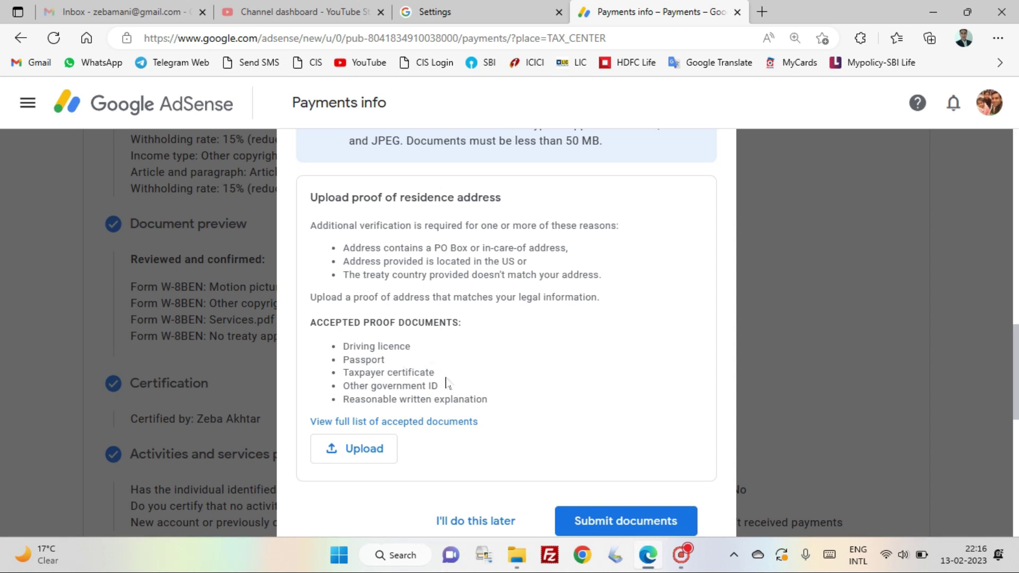
# - Upload the passbook PDF from the Desktop as proof of address, submit it, and switch to Gmail
pyautogui.click(357, 451)
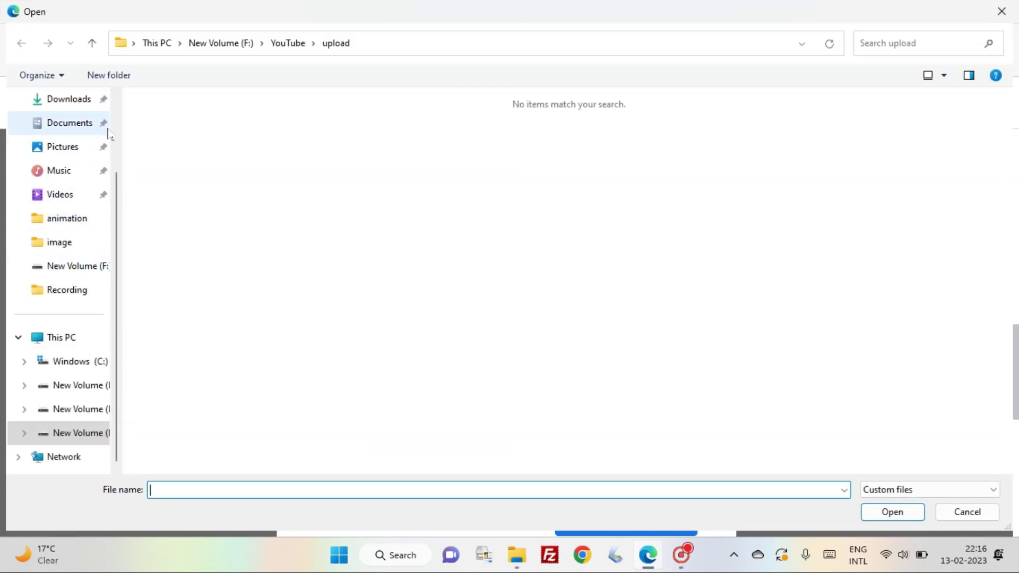
pyautogui.scroll(2, 118, 121)
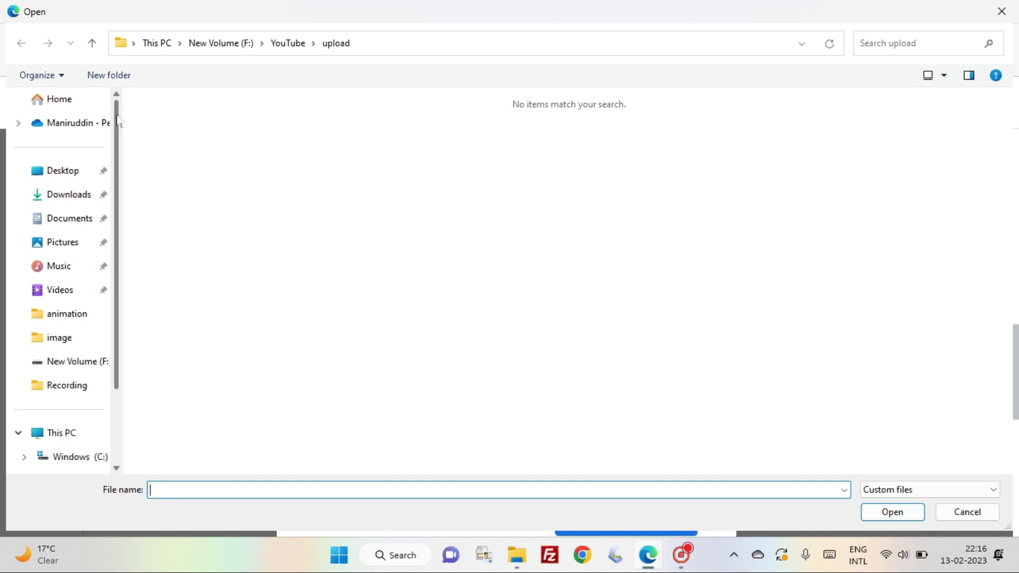
pyautogui.click(70, 175)
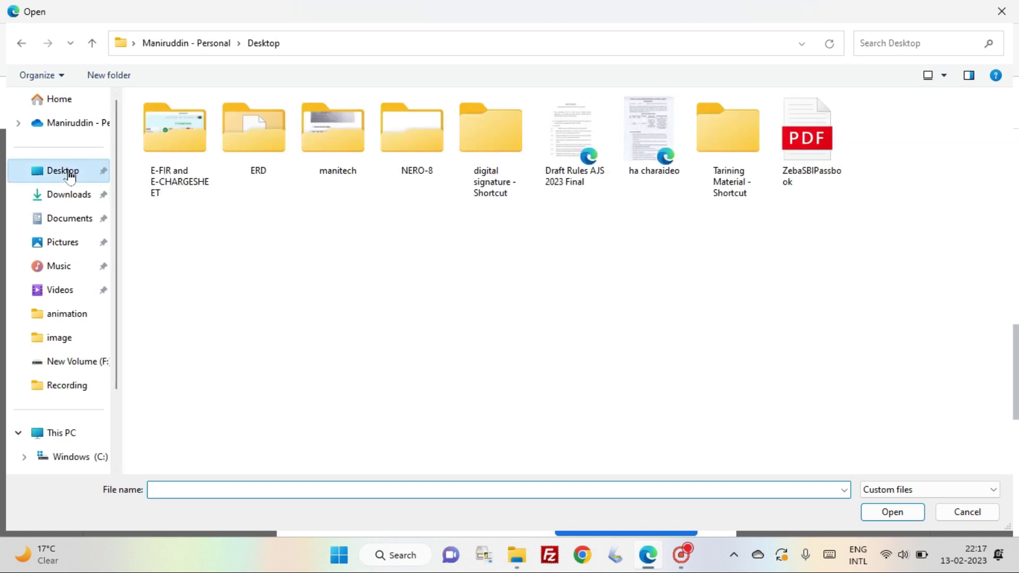
pyautogui.doubleClick(820, 151)
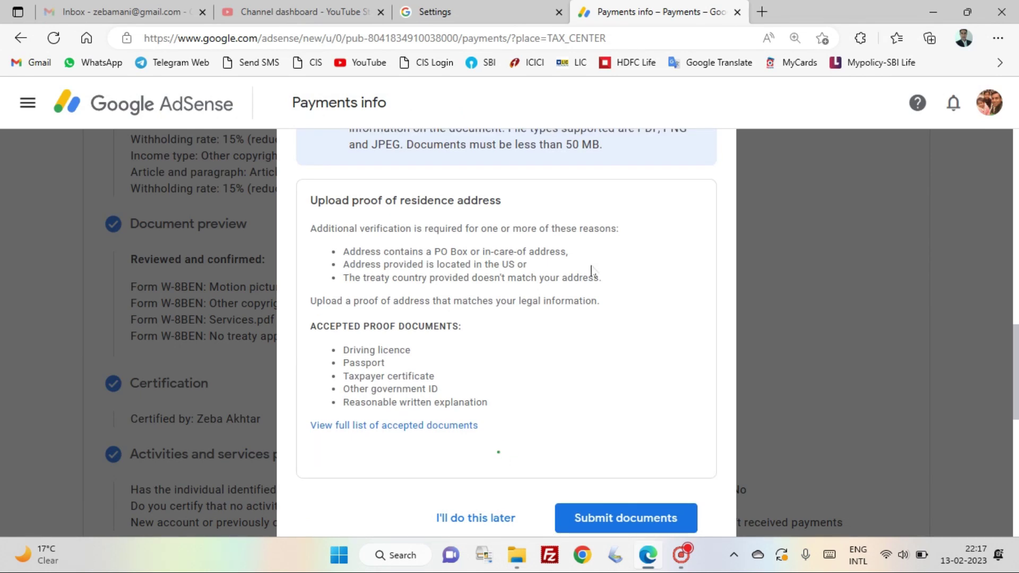
pyautogui.scroll(-2, 1017, 425)
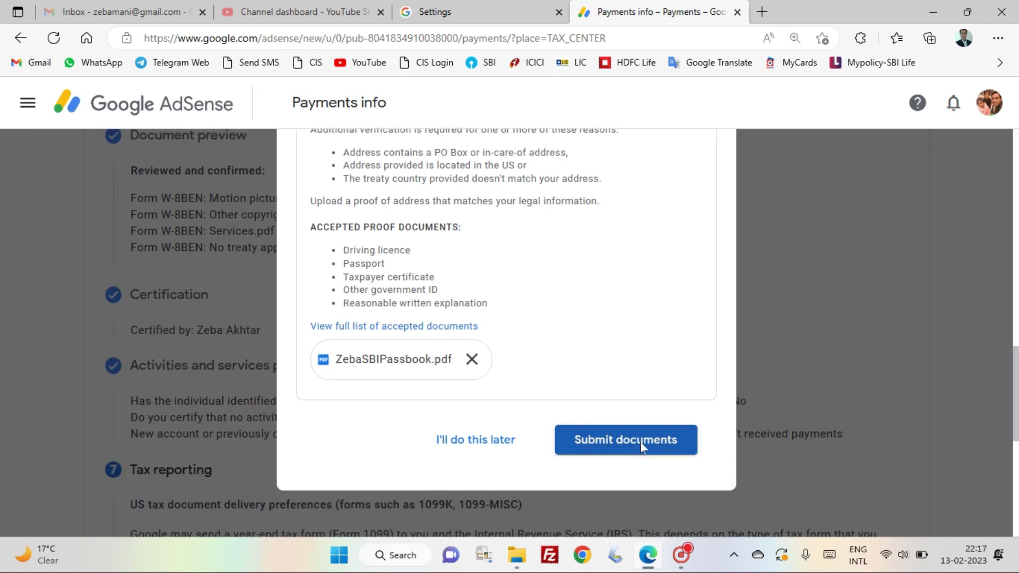
pyautogui.click(642, 447)
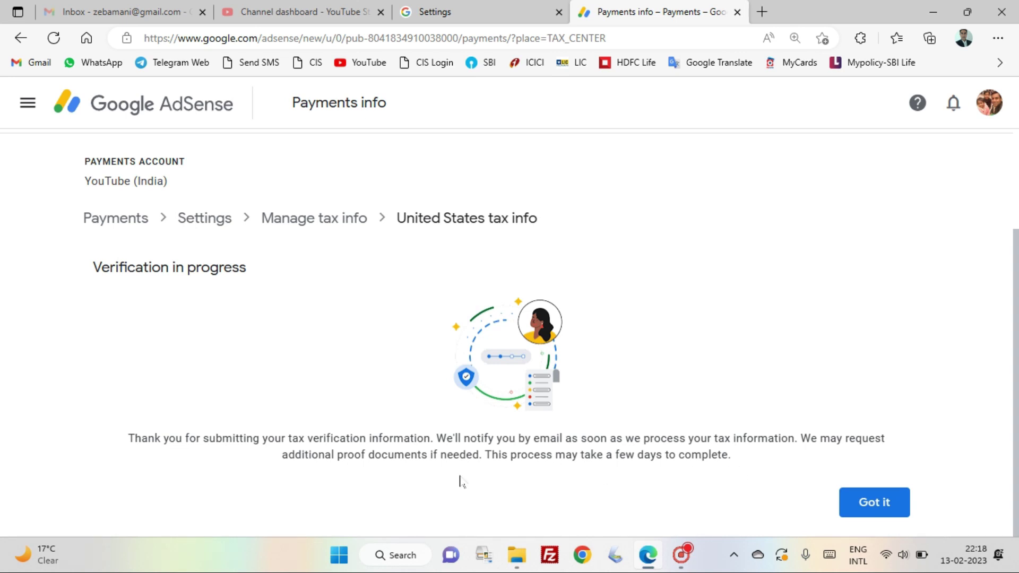
pyautogui.click(879, 504)
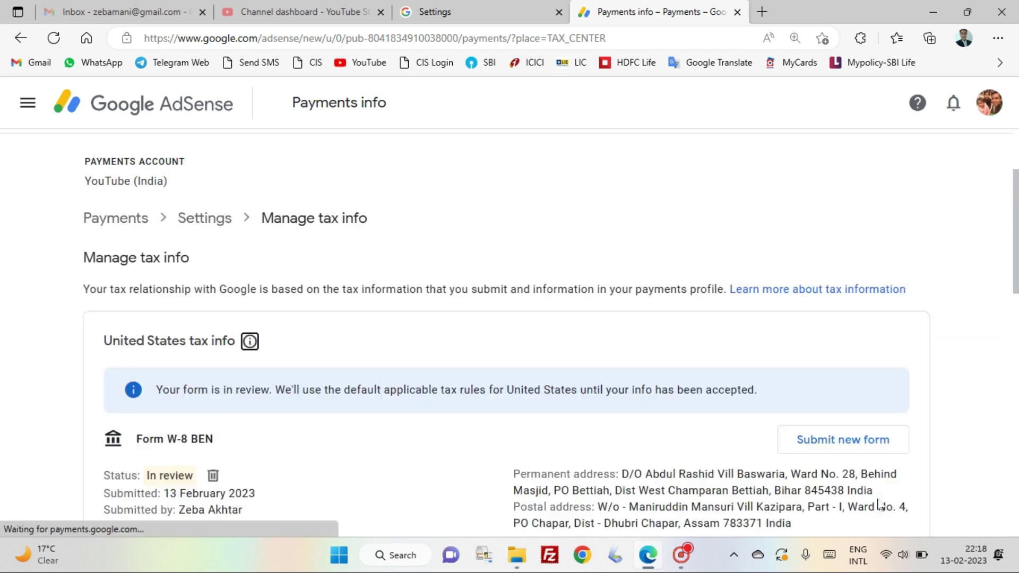
pyautogui.hotkey('ctrl', '1')
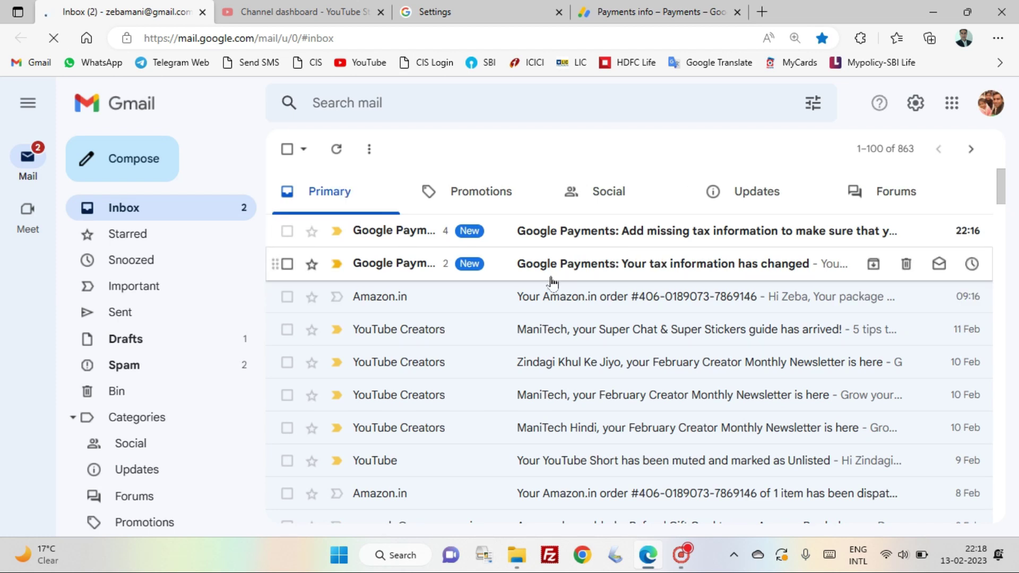
# - Read the Google Payments 'tax information changed' and approval emails, then return to AdSense for YouTube
pyautogui.click(640, 268)
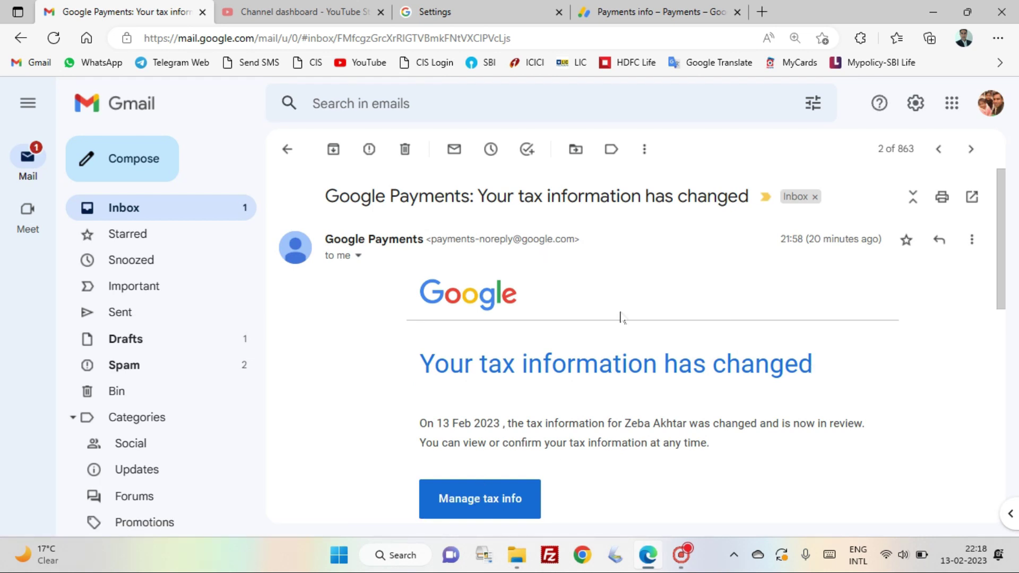
pyautogui.click(288, 150)
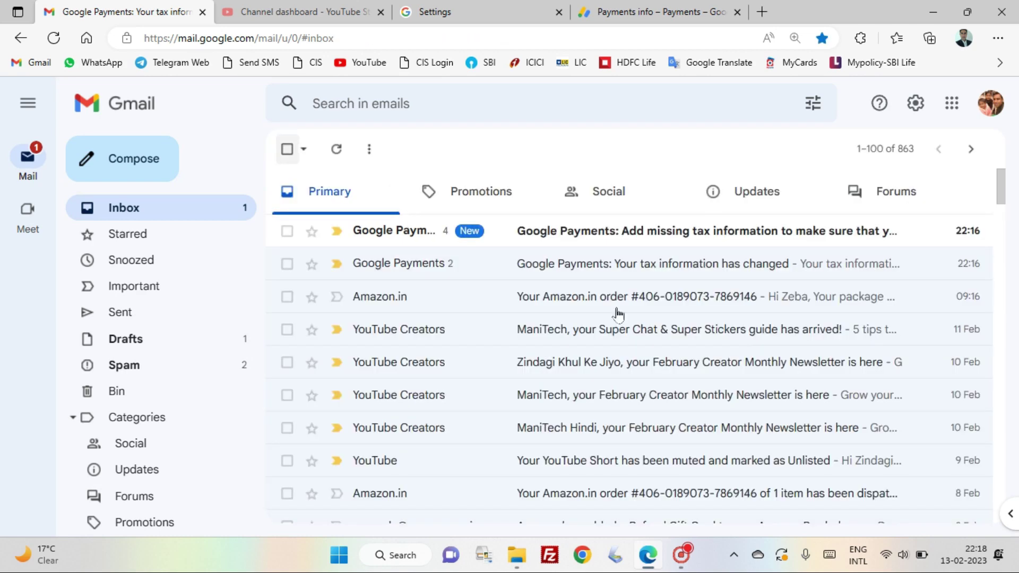
pyautogui.click(650, 230)
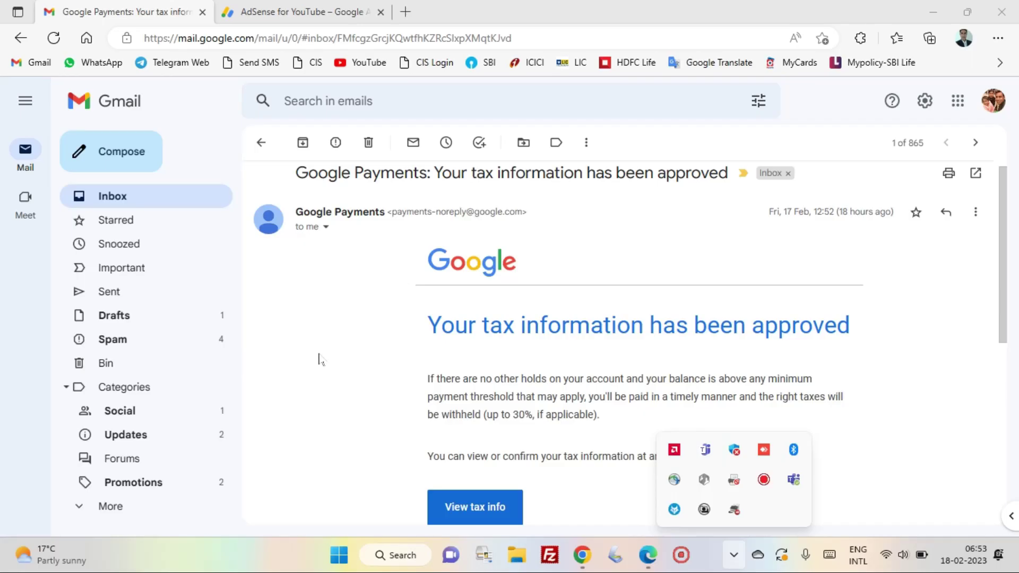
pyautogui.click(320, 360)
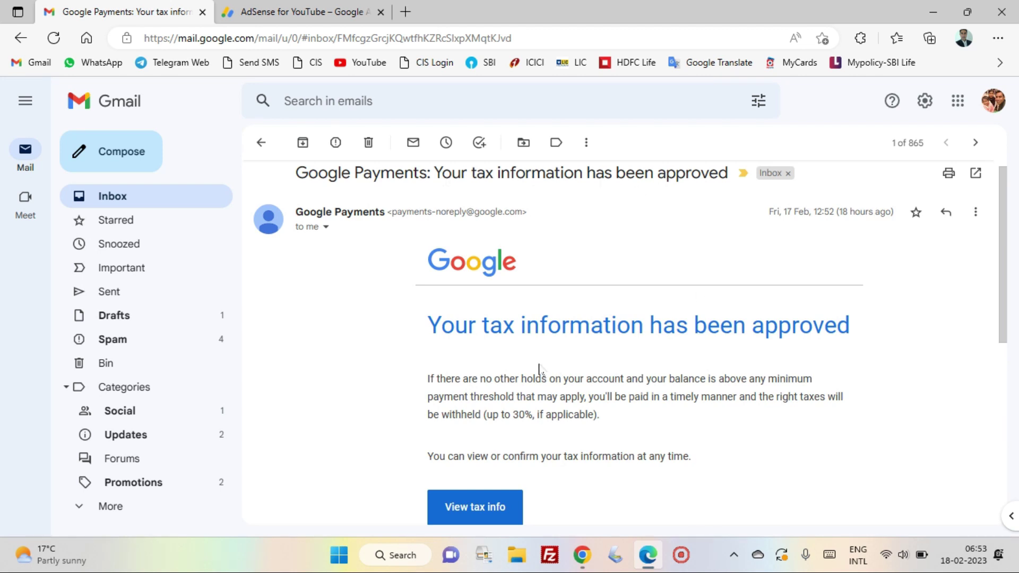
pyautogui.click(274, 16)
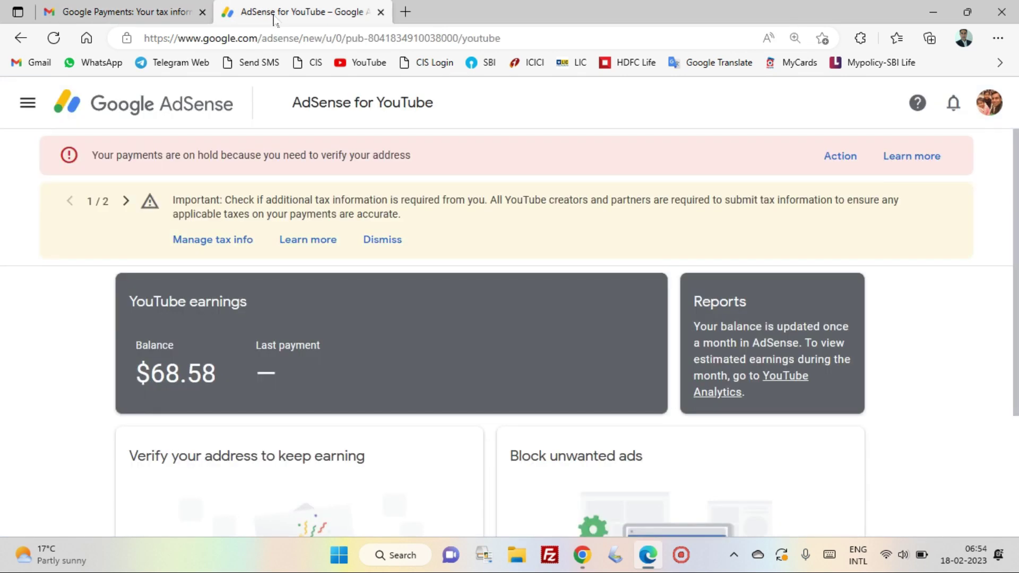
pyautogui.click(205, 248)
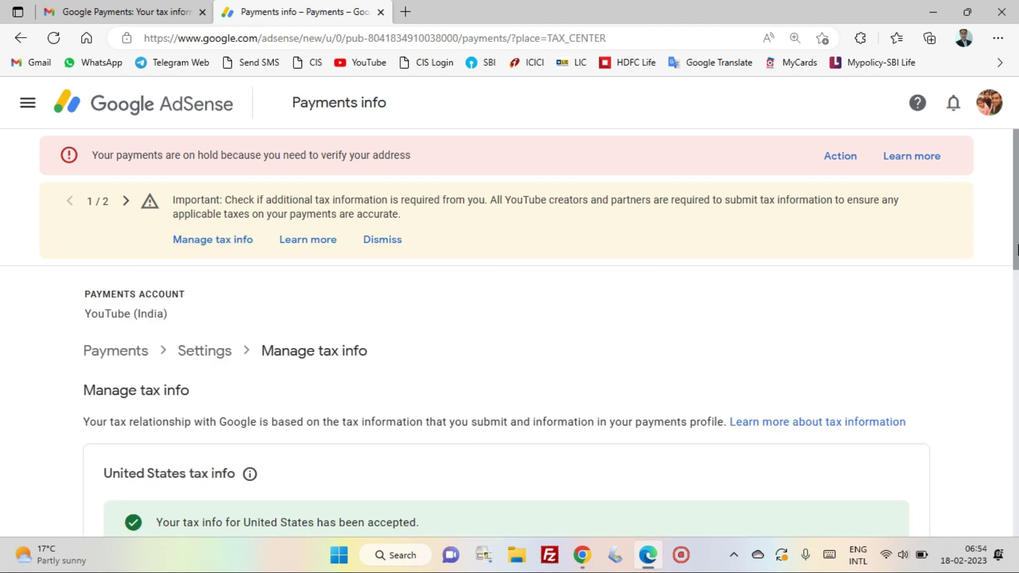
pyautogui.moveTo(1018, 249); pyautogui.dragTo(1017, 296)
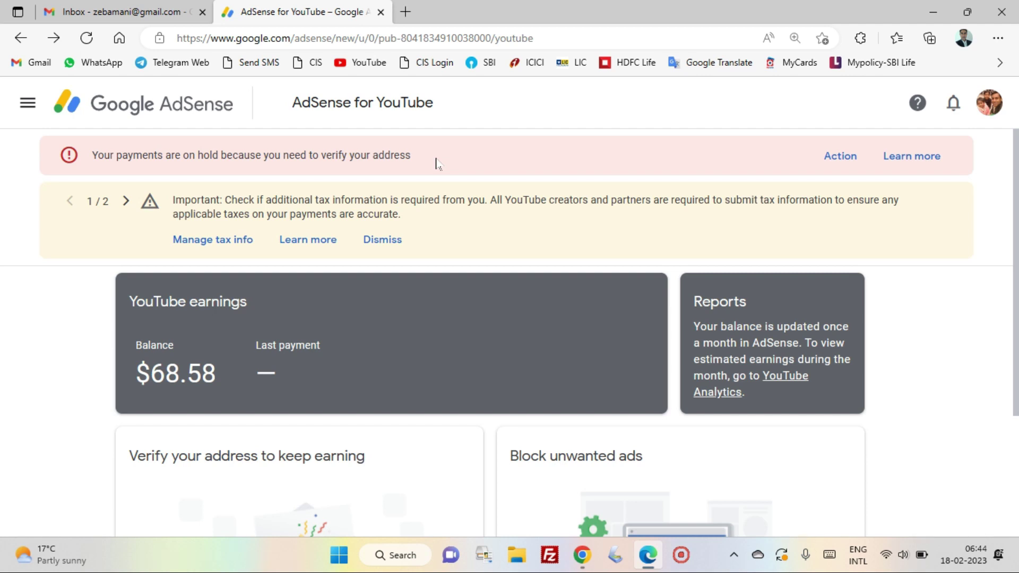
# - Enter the mailed 6-digit address verification PIN from the payments-on-hold banner and submit it
pyautogui.click(839, 157)
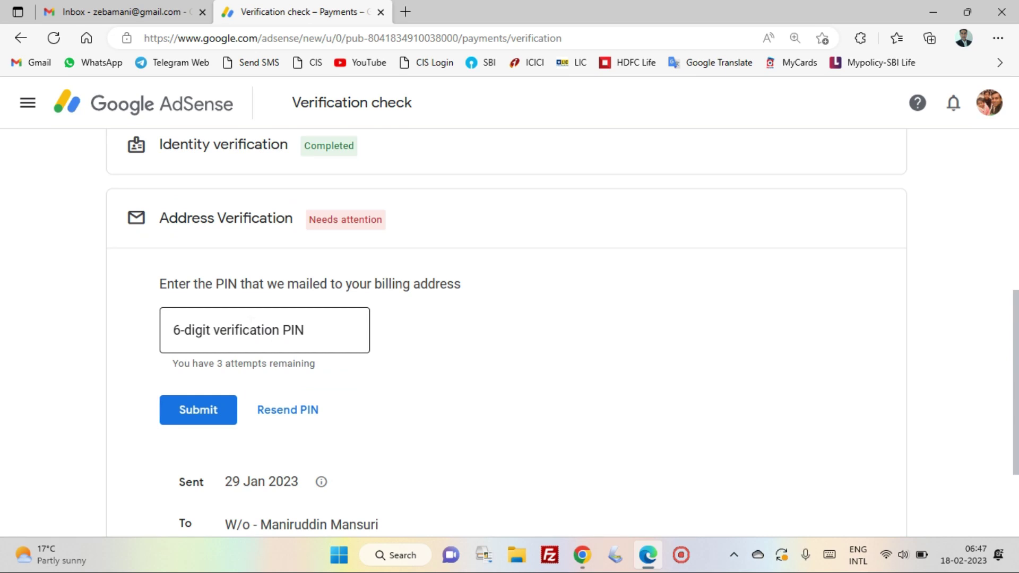
pyautogui.click(289, 333)
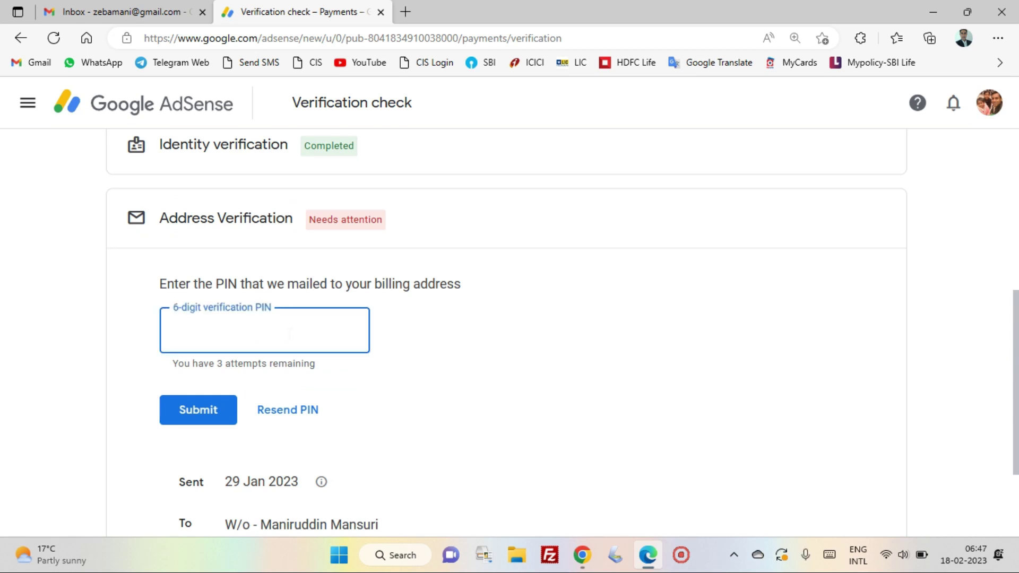
pyautogui.click(198, 404)
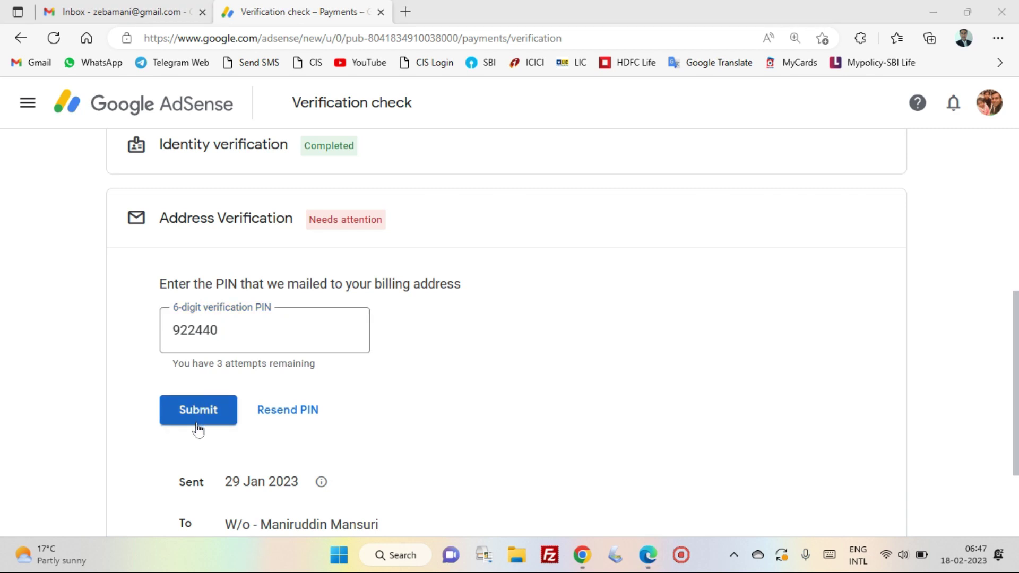
pyautogui.click(200, 420)
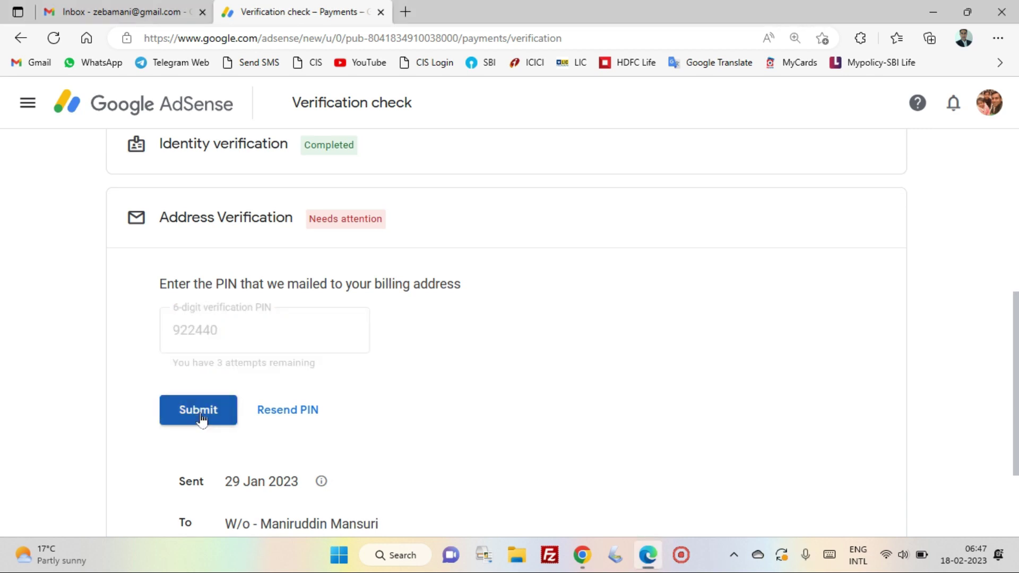